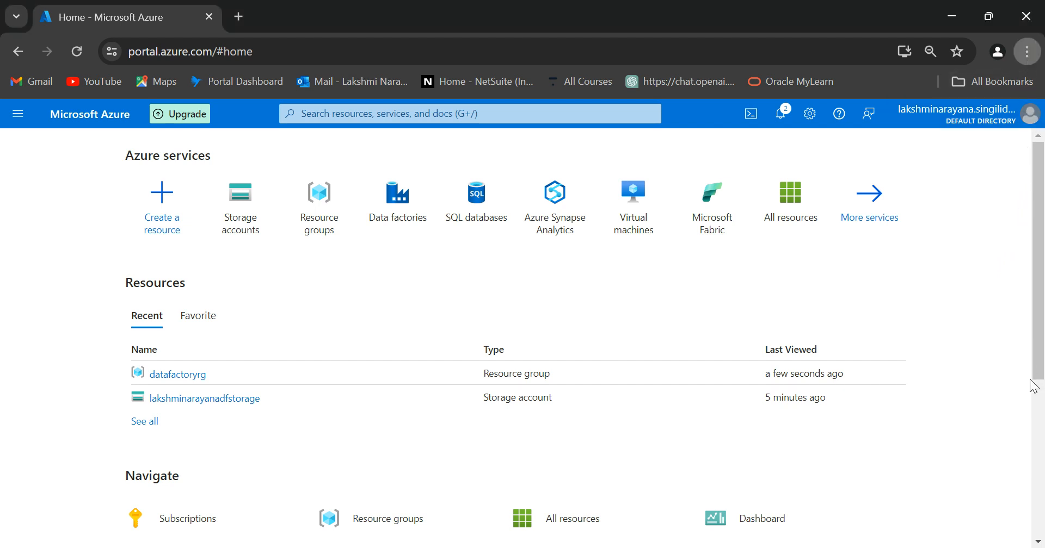
Search for "azure sql data", open the SQL databases service and start creating a new SQL database.
{"action": "key", "text": "F11"}
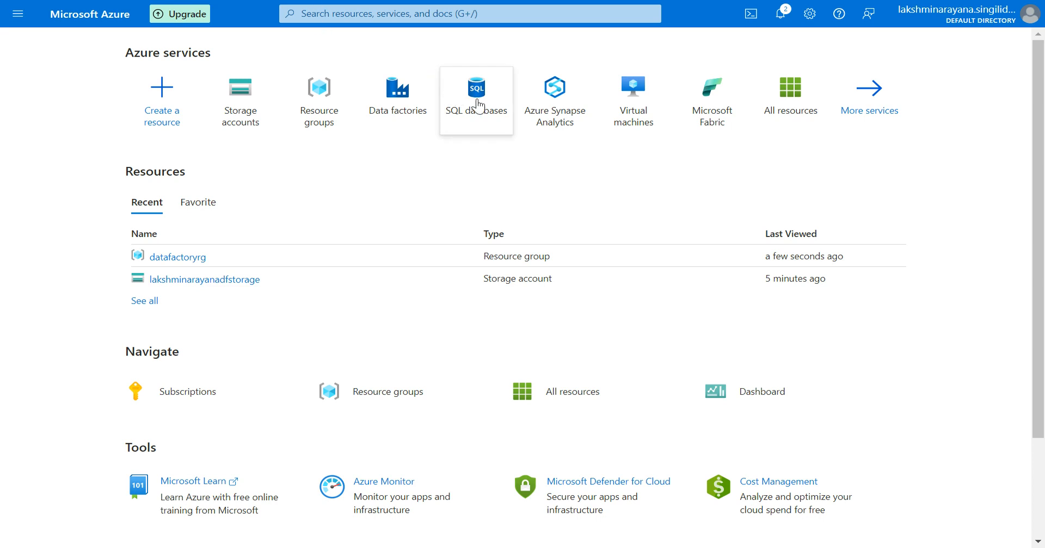
{"action": "mouse_move", "coordinate": [495, 102]}
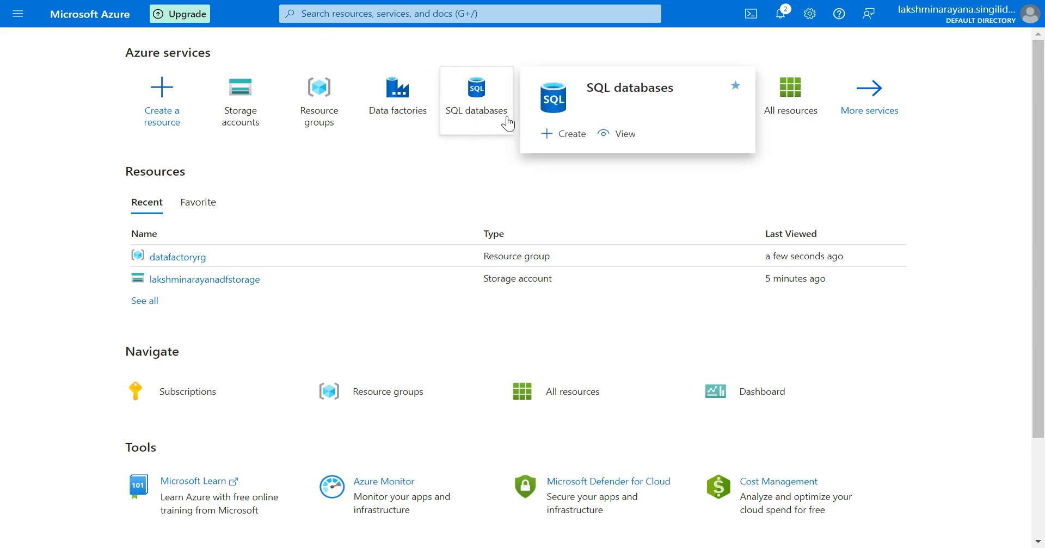
{"action": "left_click", "coordinate": [377, 15]}
{"action": "type", "text": "a"}
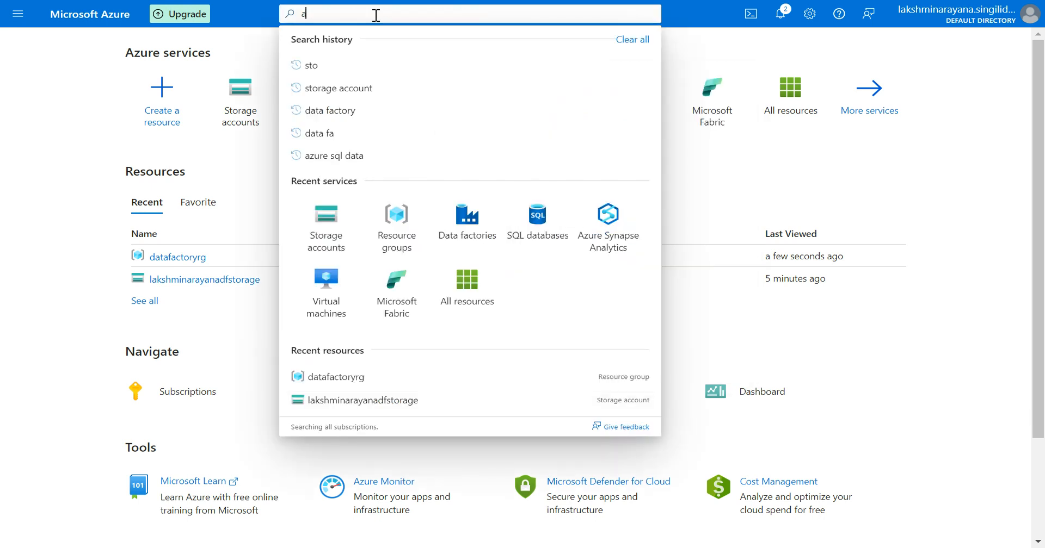
{"action": "type", "text": "zure sql data"}
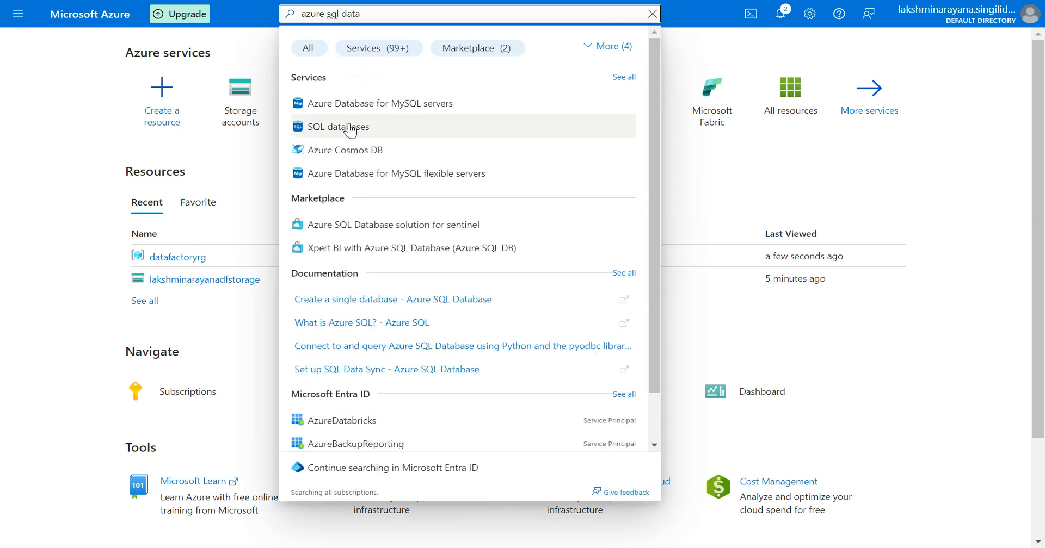
{"action": "left_click", "coordinate": [349, 129]}
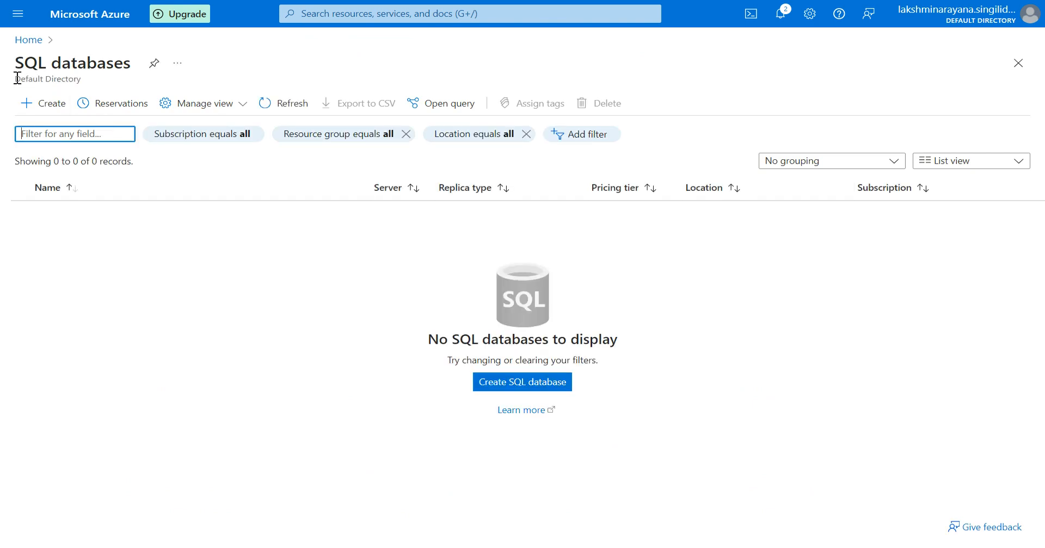
{"action": "left_click", "coordinate": [505, 390]}
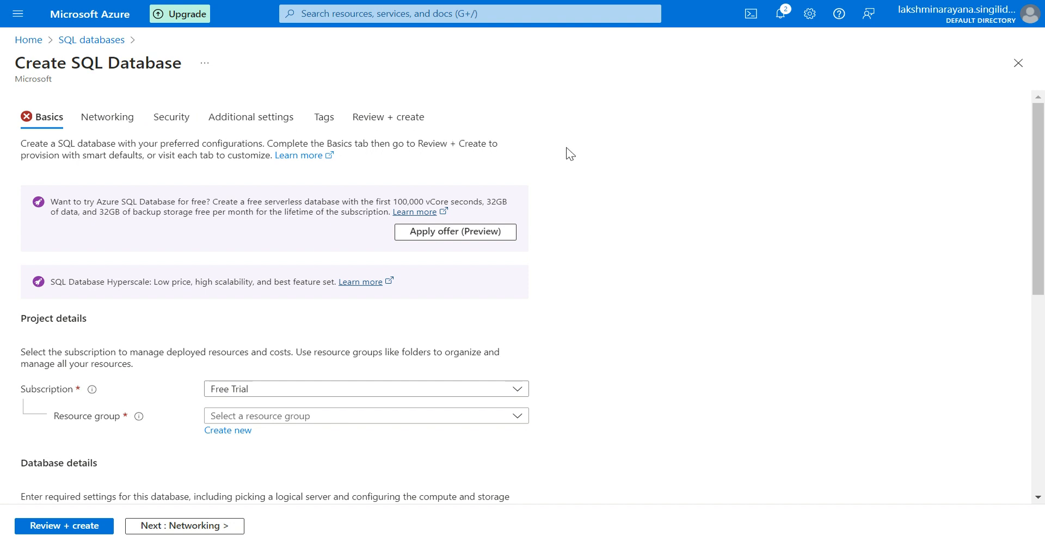
Choose datafactoryrg as the resource group and name the database datafactorydatabase.
{"action": "scroll", "coordinate": [569, 154], "scroll_direction": "down", "scroll_amount": 4}
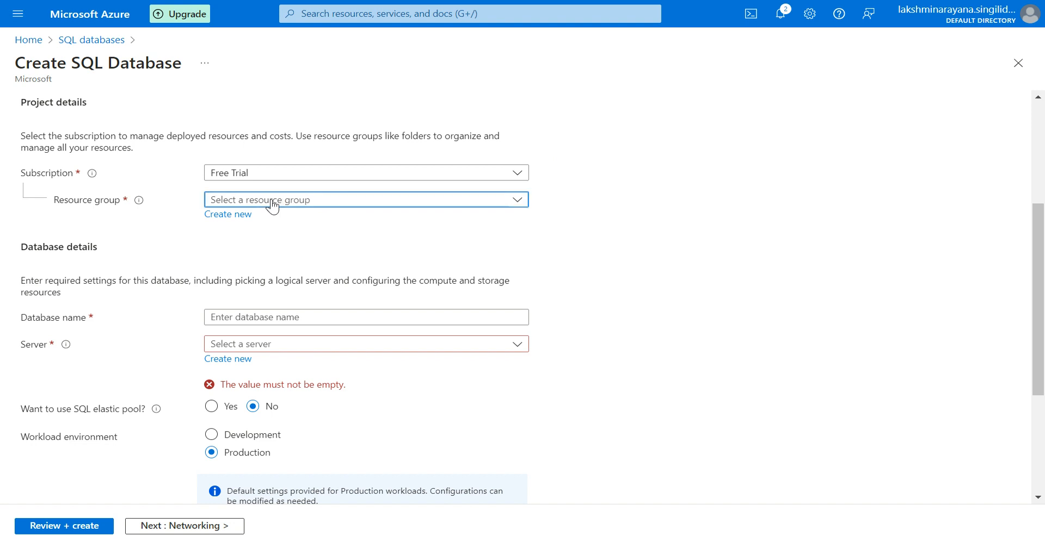
{"action": "left_click", "coordinate": [273, 203]}
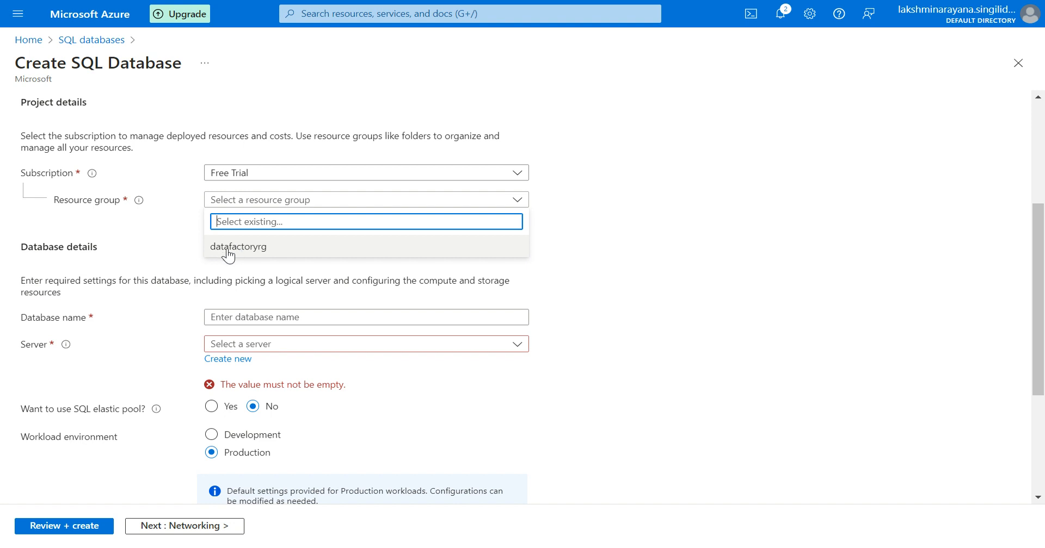
{"action": "left_click", "coordinate": [256, 248]}
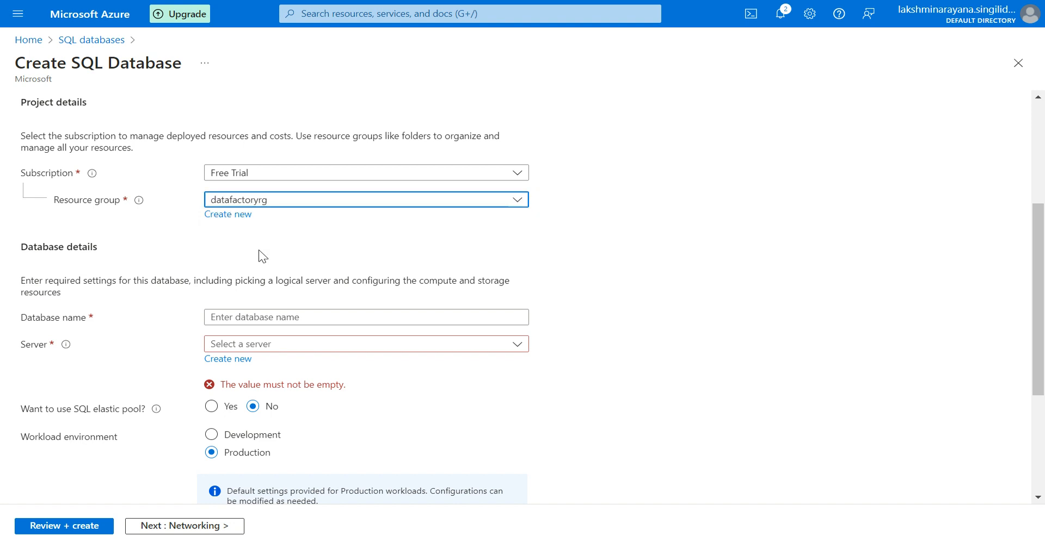
{"action": "left_click", "coordinate": [222, 318]}
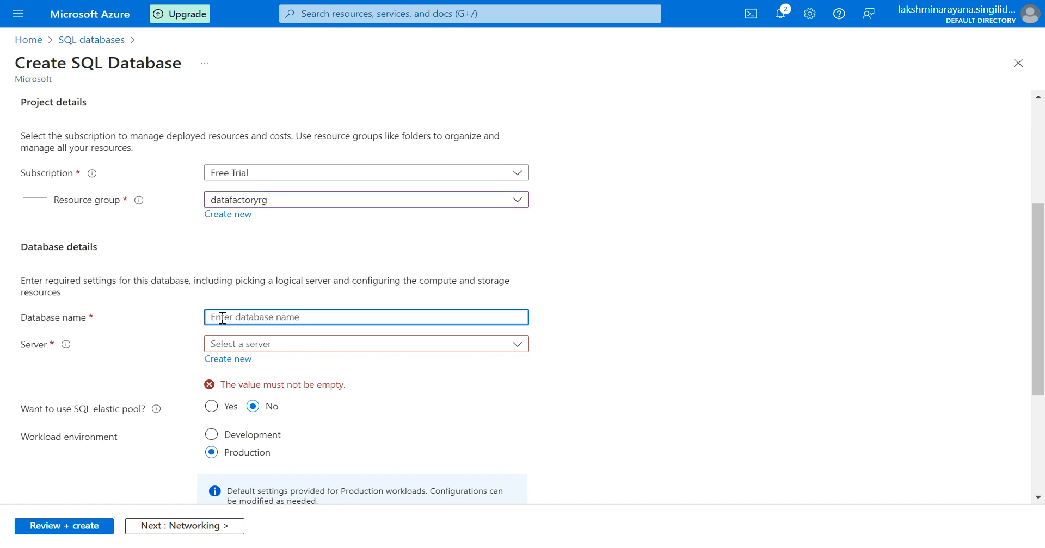
{"action": "type", "text": "datafac"}
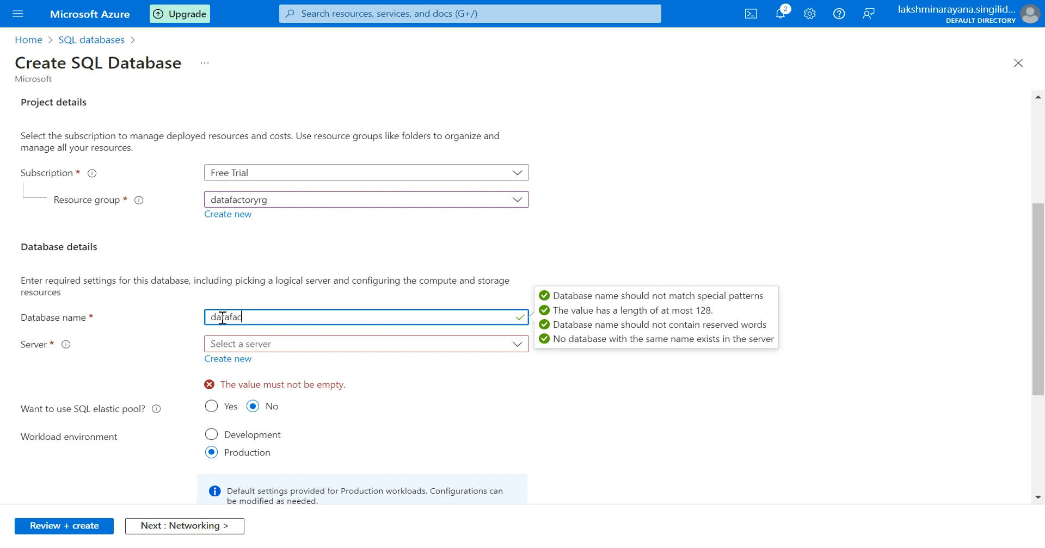
{"action": "type", "text": "torydatabase"}
{"action": "left_click", "coordinate": [238, 350]}
{"action": "left_click", "coordinate": [158, 369]}
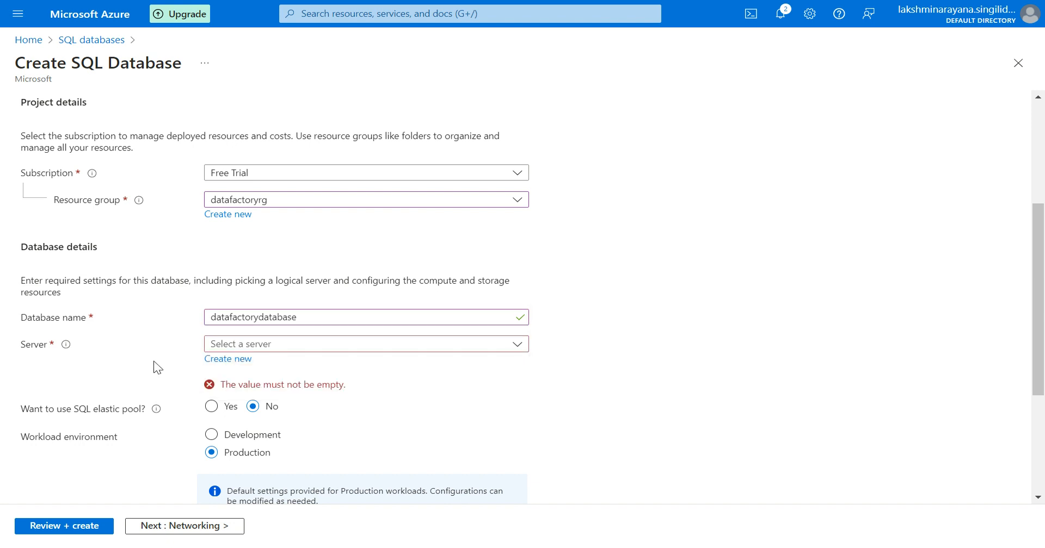
Start a new database server named datafactoryserver and set its location to (Asia Pacific) Central India.
{"action": "left_click", "coordinate": [224, 359]}
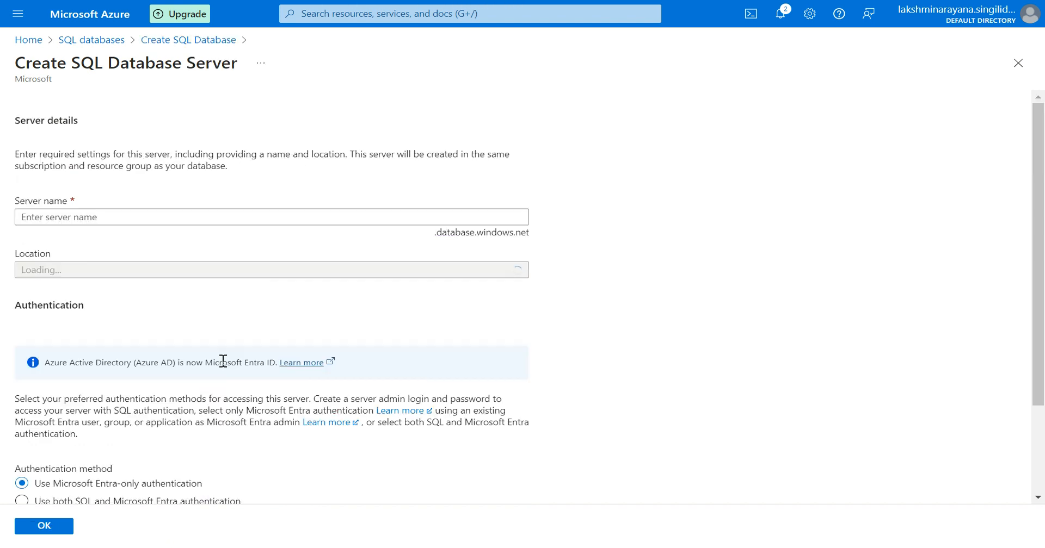
{"action": "type", "text": "da"}
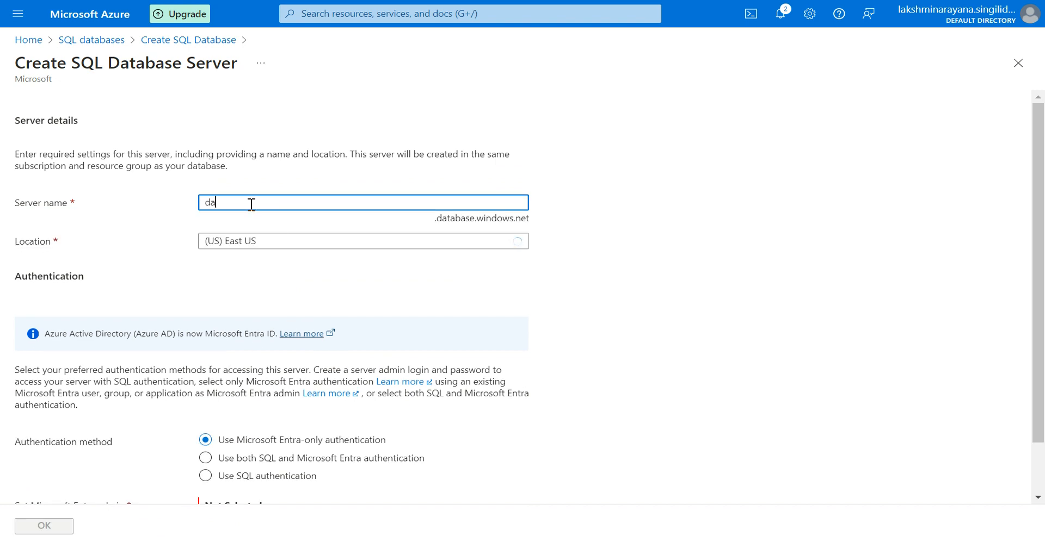
{"action": "type", "text": "tafactory"}
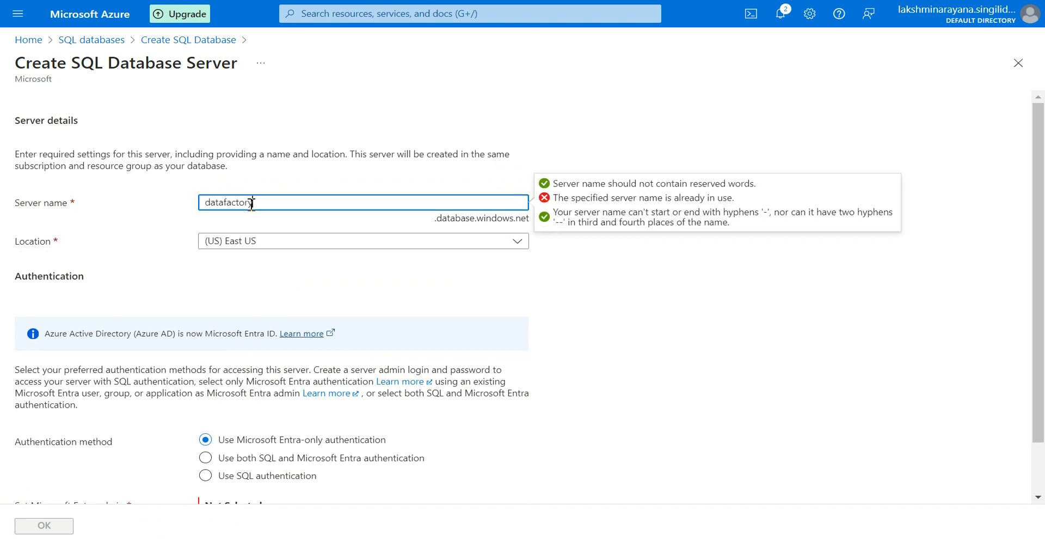
{"action": "type", "text": "server"}
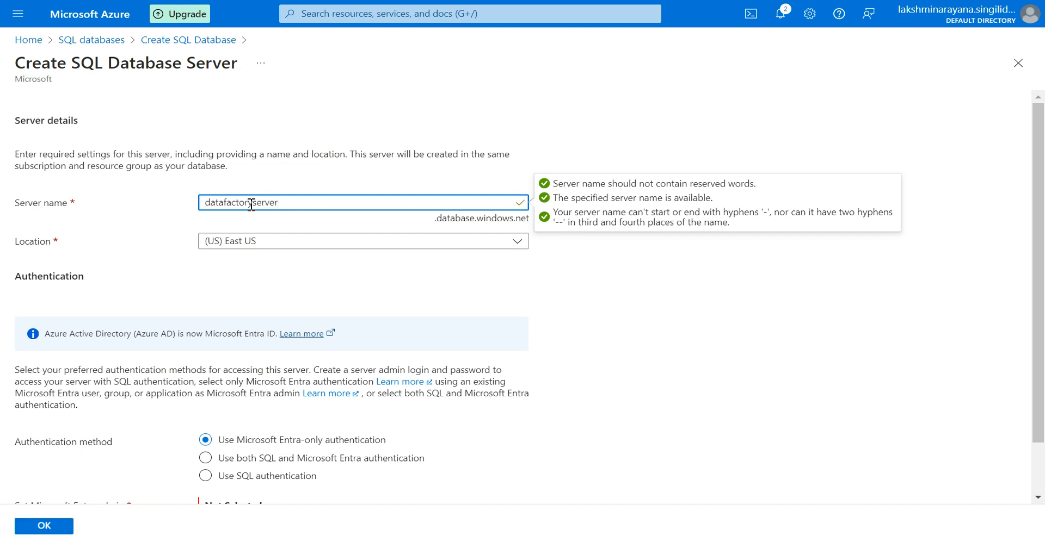
{"action": "left_click", "coordinate": [269, 248]}
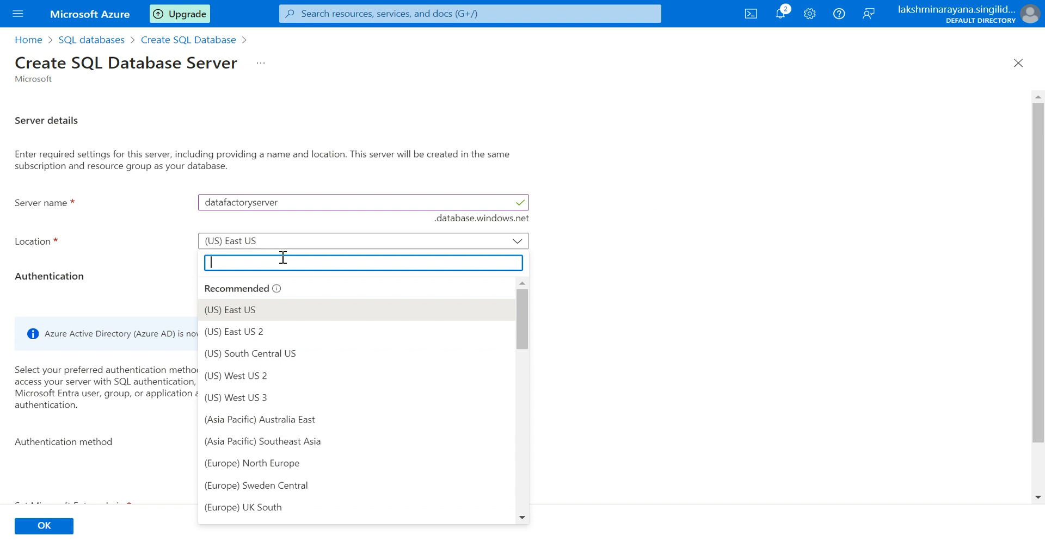
{"action": "type", "text": "indi"}
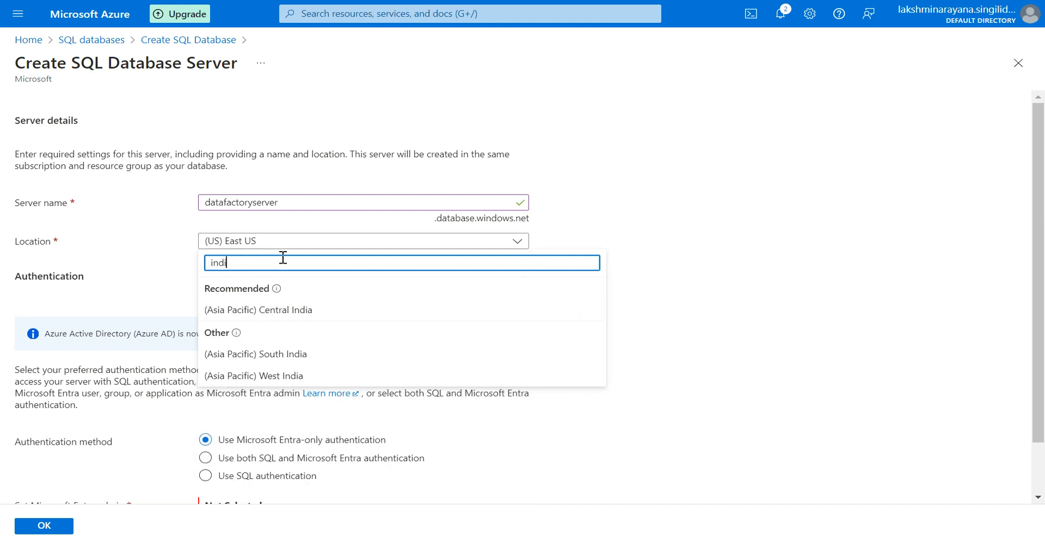
{"action": "left_click", "coordinate": [273, 306]}
Set the server's authentication method to SQL authentication and enter the server admin login.
{"action": "scroll", "coordinate": [284, 304], "scroll_direction": "down", "scroll_amount": 1}
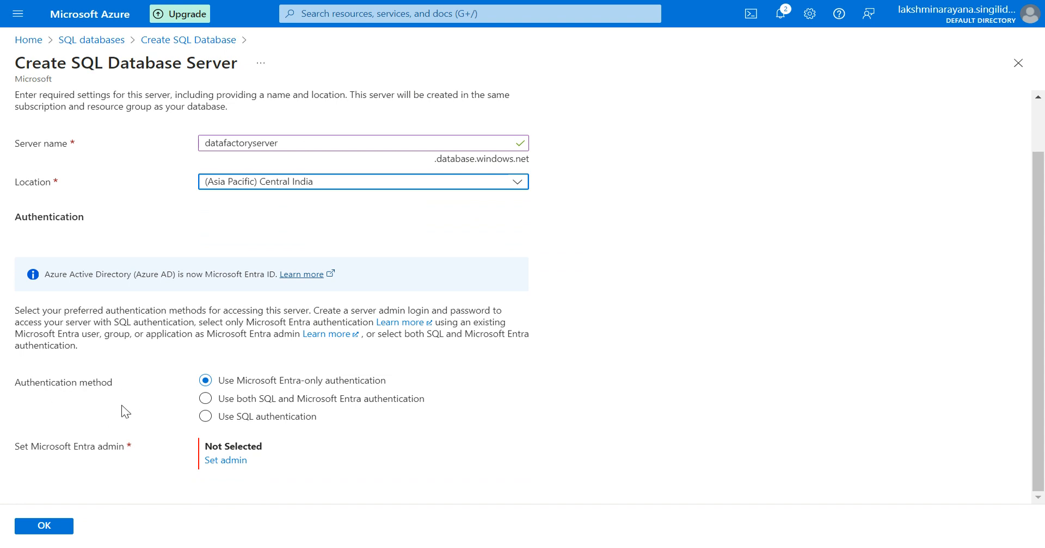
{"action": "left_click", "coordinate": [205, 417]}
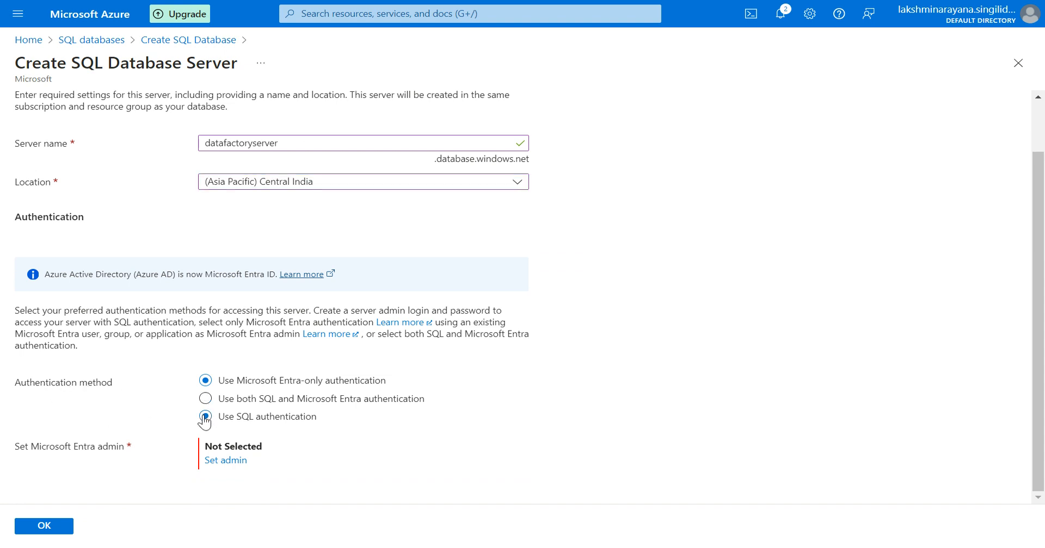
{"action": "scroll", "coordinate": [483, 397], "scroll_direction": "down", "scroll_amount": 1}
{"action": "left_click", "coordinate": [317, 412]}
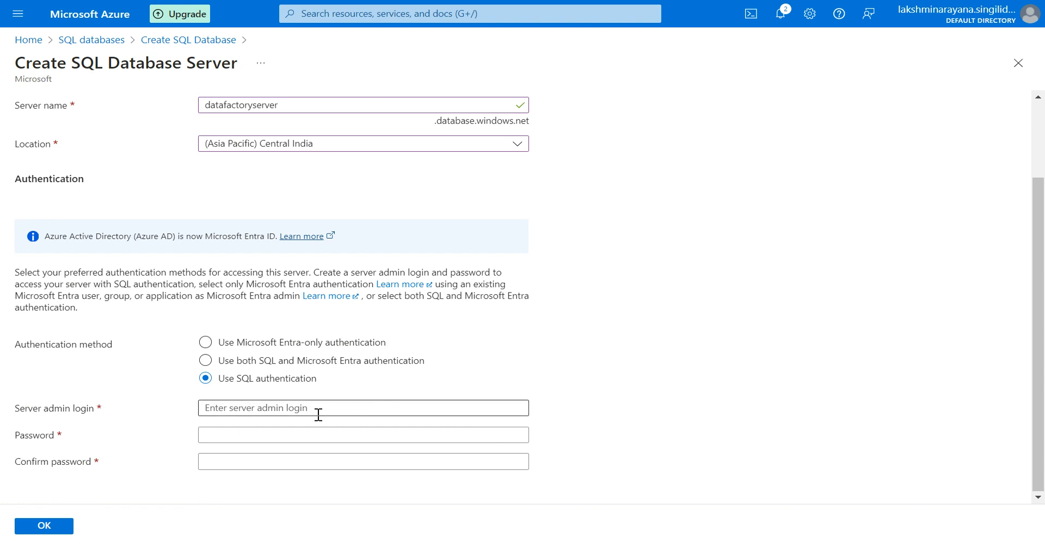
{"action": "type", "text": "laks"}
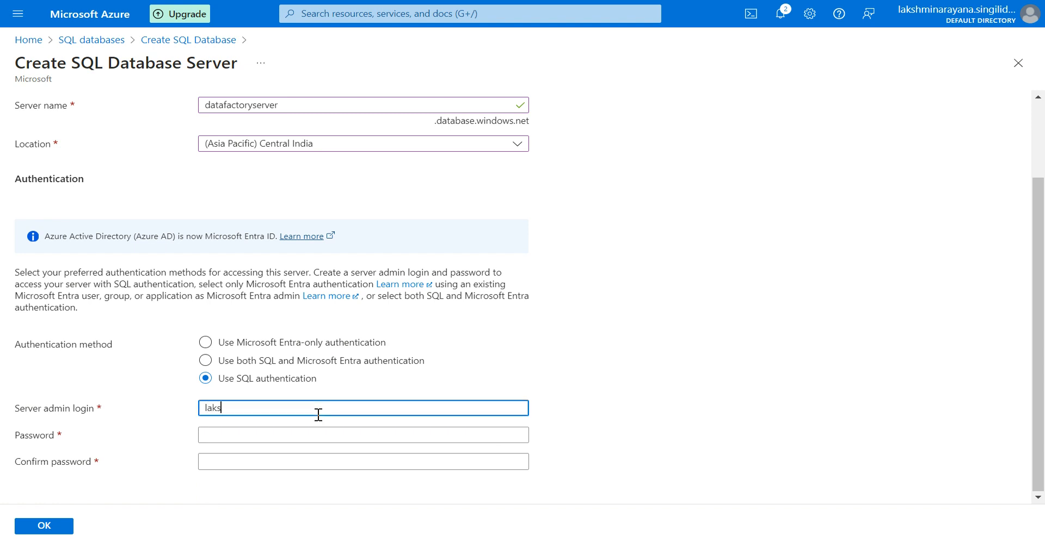
{"action": "type", "text": "hminarayana"}
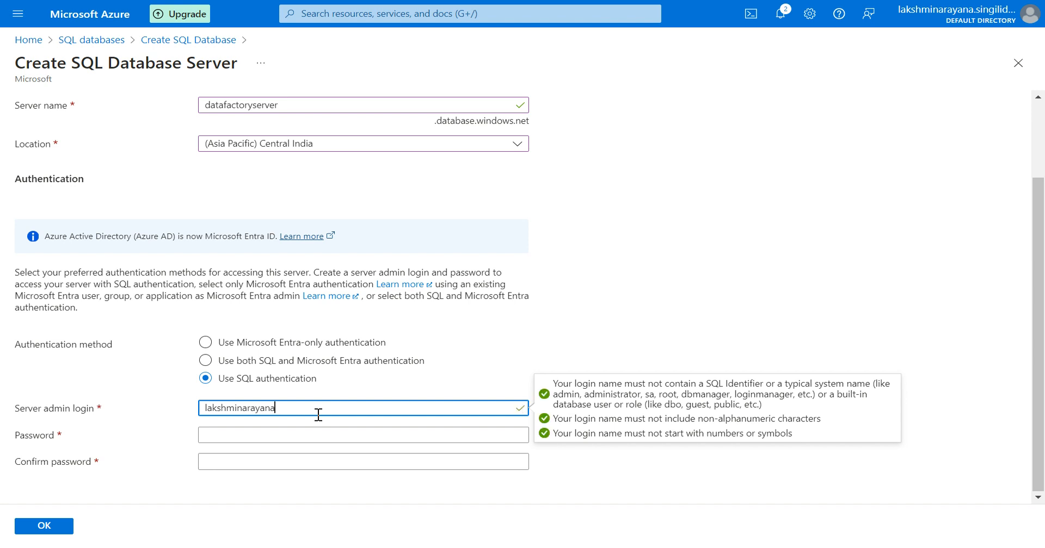
Enter the server admin password, repeat it in the confirmation field and accept the new server settings.
{"action": "left_click", "coordinate": [251, 440]}
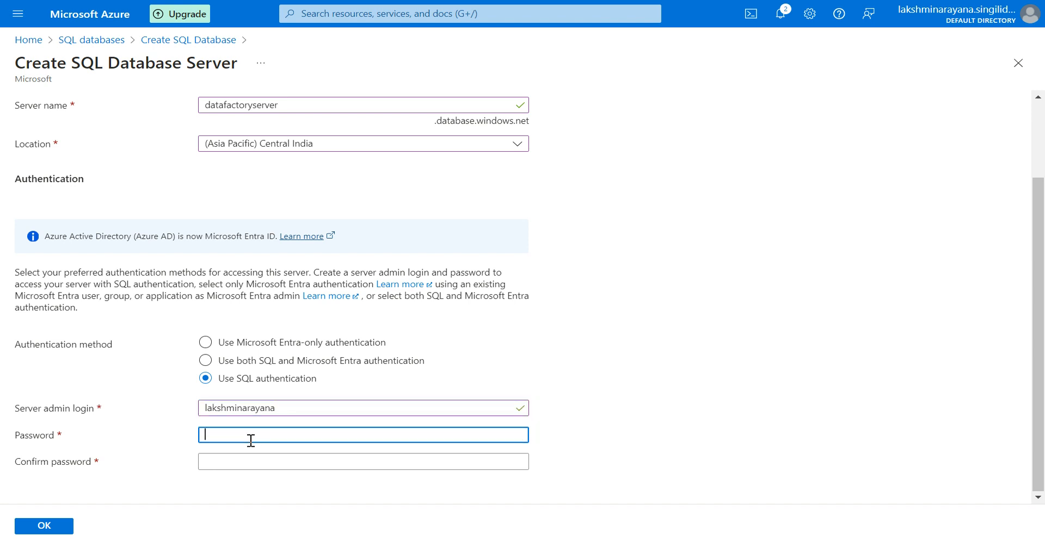
{"action": "type", "text": "•••"}
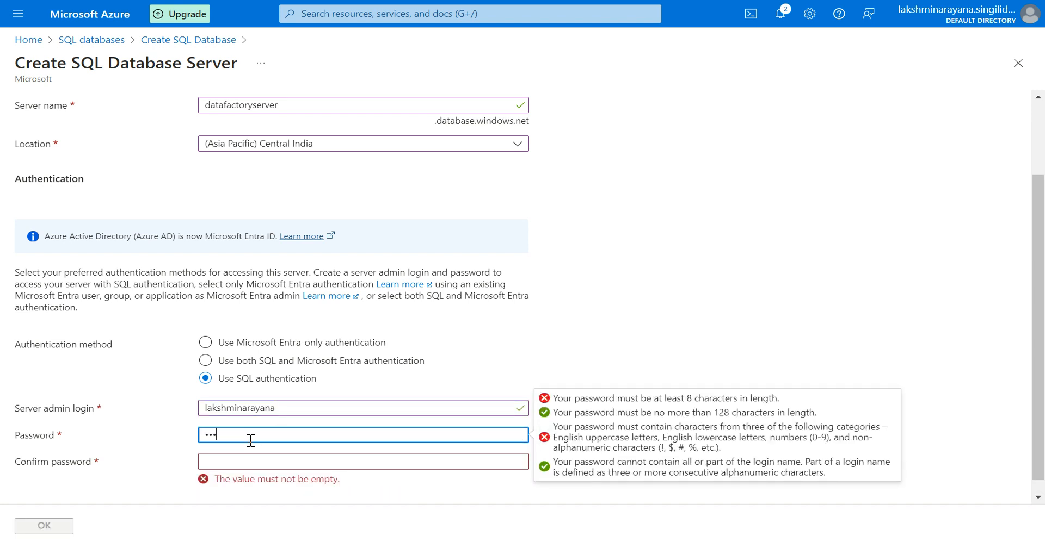
{"action": "type", "text": "••••"}
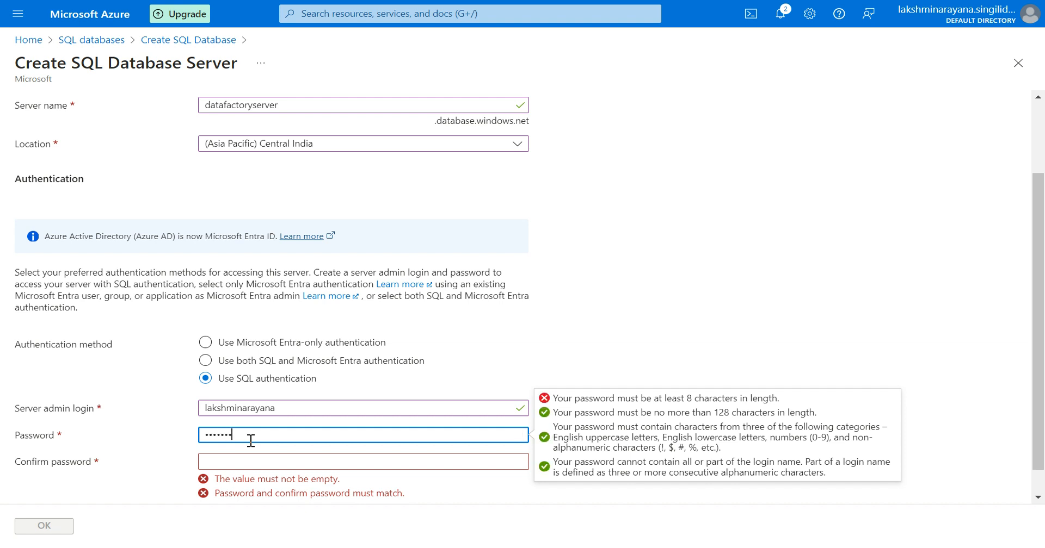
{"action": "type", "text": "•••••"}
{"action": "left_click", "coordinate": [248, 460]}
{"action": "type", "text": "•"}
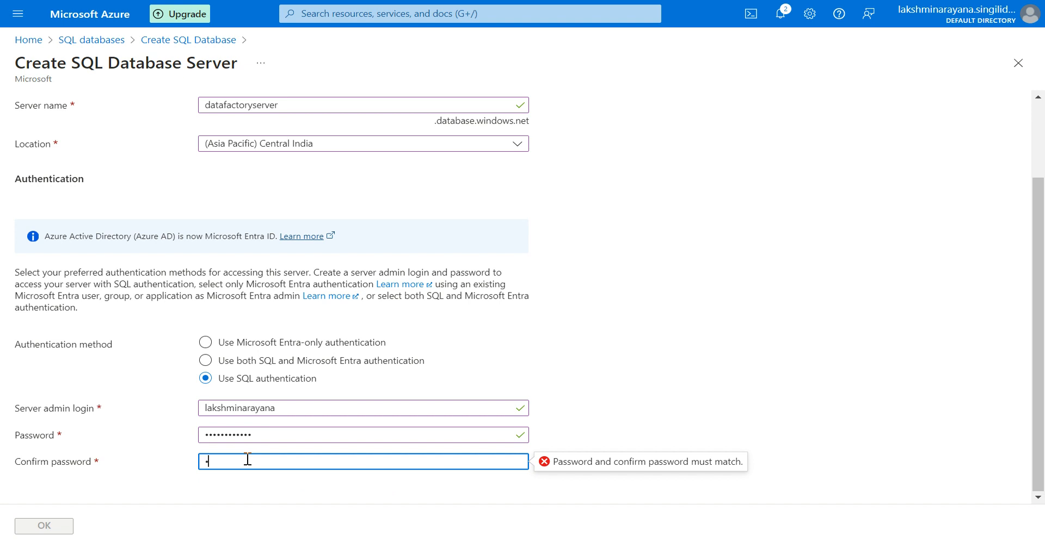
{"action": "type", "text": "•••••••••••"}
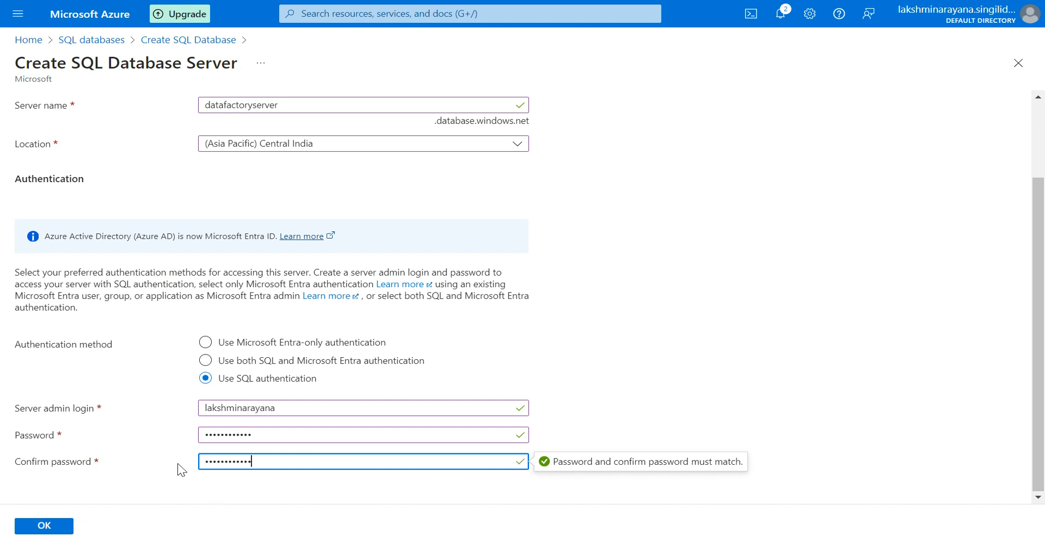
{"action": "left_click", "coordinate": [43, 527]}
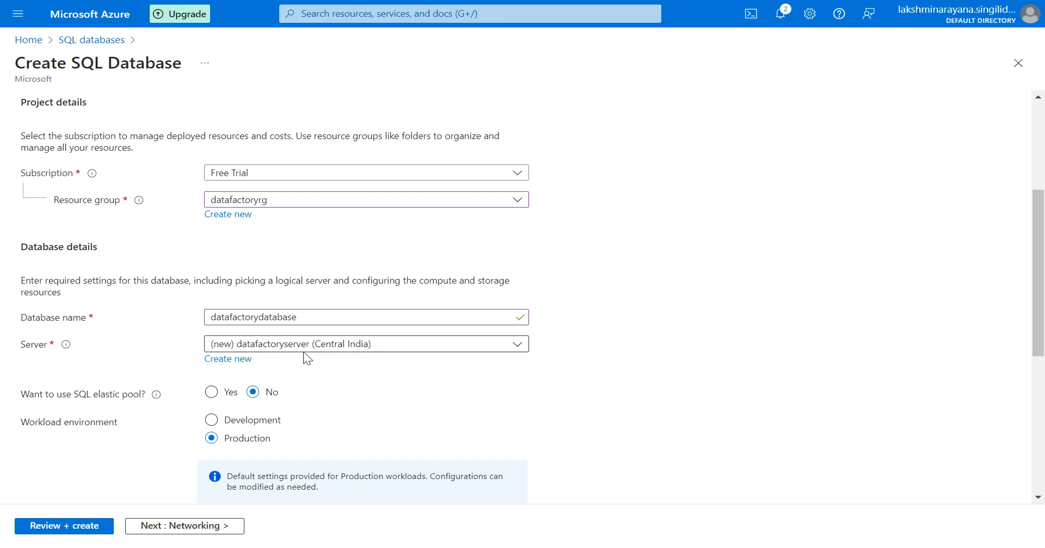
Set the database's workload environment to Development.
{"action": "scroll", "coordinate": [308, 359], "scroll_direction": "down", "scroll_amount": 7}
{"action": "scroll", "coordinate": [618, 180], "scroll_direction": "up", "scroll_amount": 6}
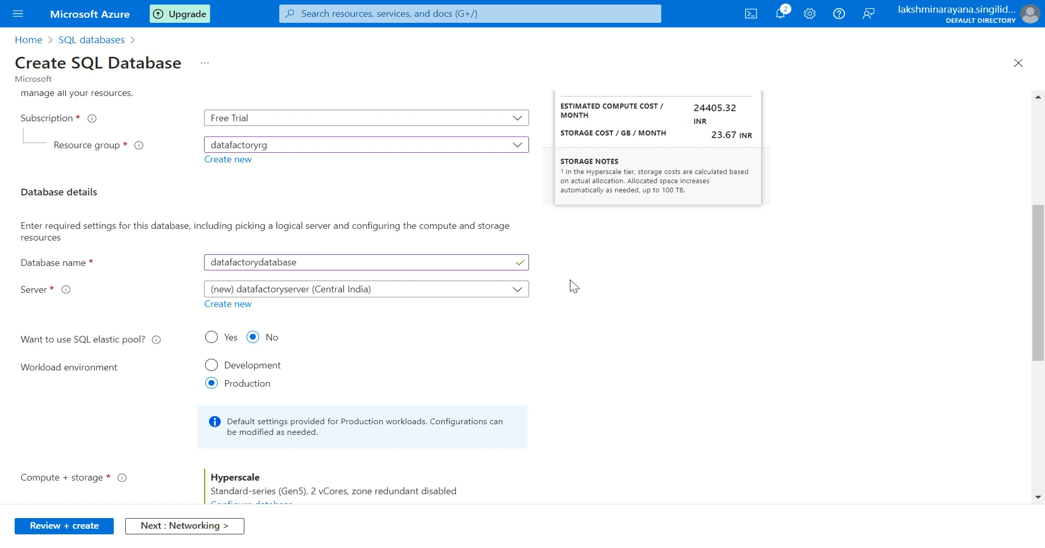
{"action": "scroll", "coordinate": [571, 283], "scroll_direction": "down", "scroll_amount": 1}
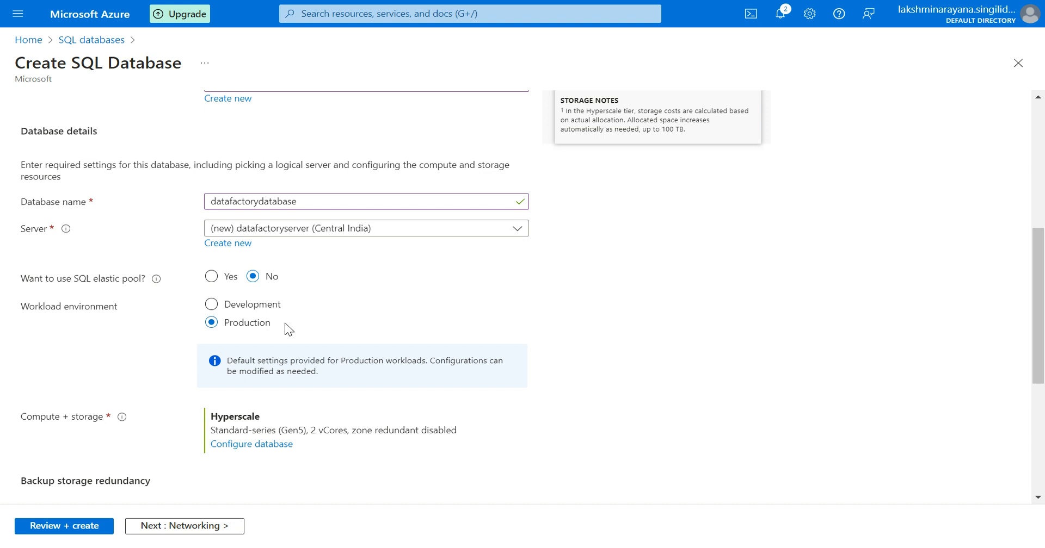
{"action": "left_click", "coordinate": [211, 304]}
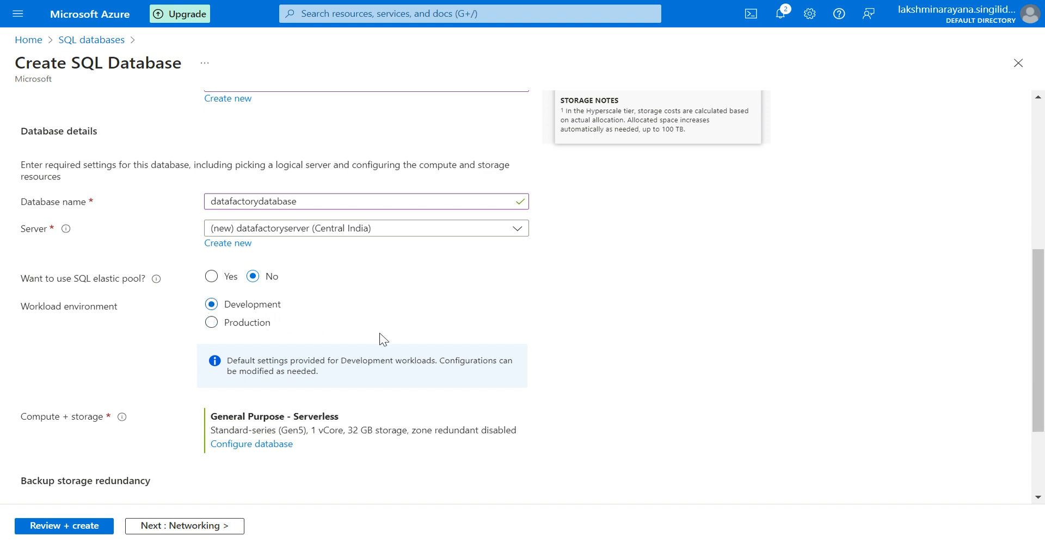
Configure the database's compute and storage with the Basic (For less demanding workloads) service tier.
{"action": "scroll", "coordinate": [433, 335], "scroll_direction": "down", "scroll_amount": 2}
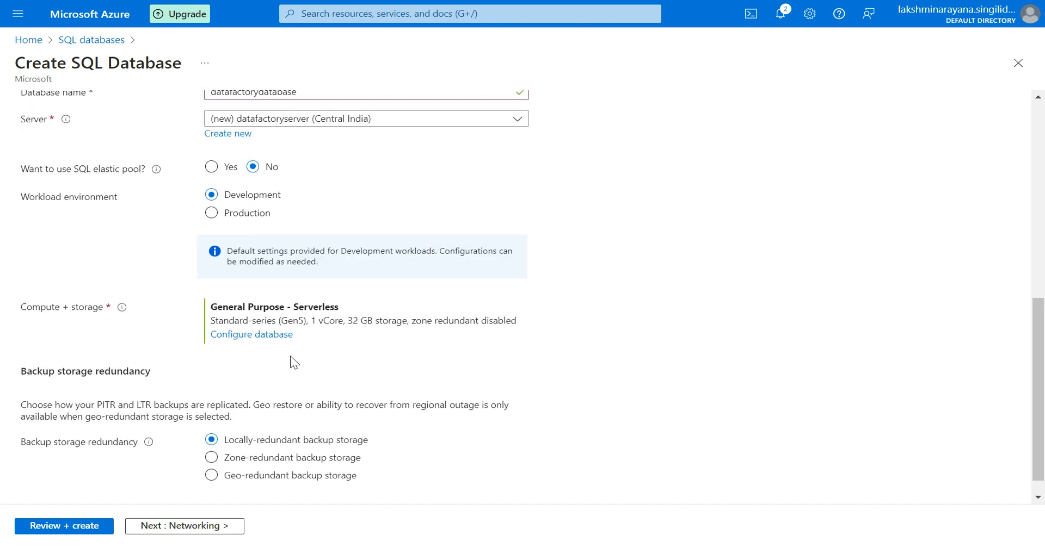
{"action": "left_click", "coordinate": [237, 344]}
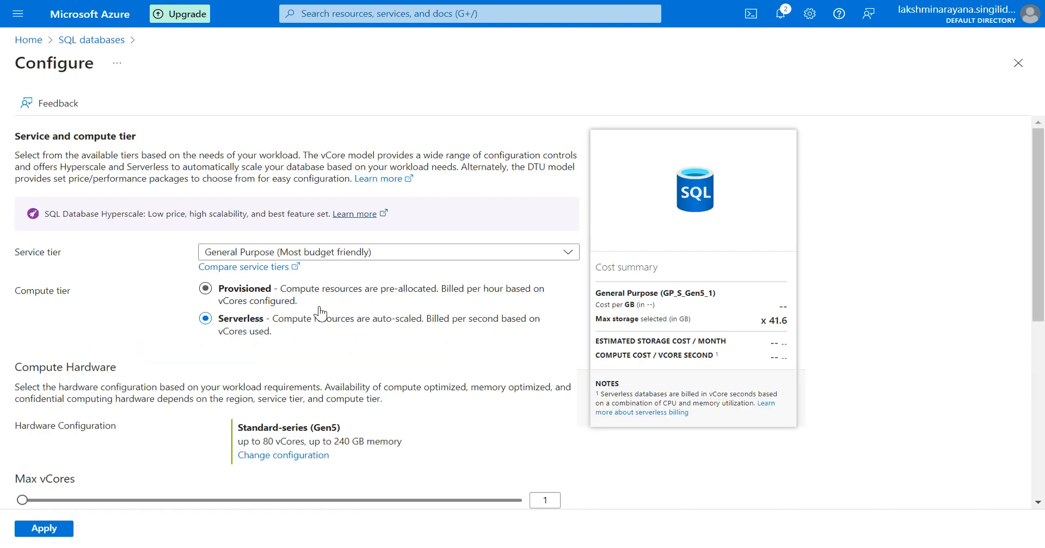
{"action": "scroll", "coordinate": [321, 313], "scroll_direction": "down", "scroll_amount": 1}
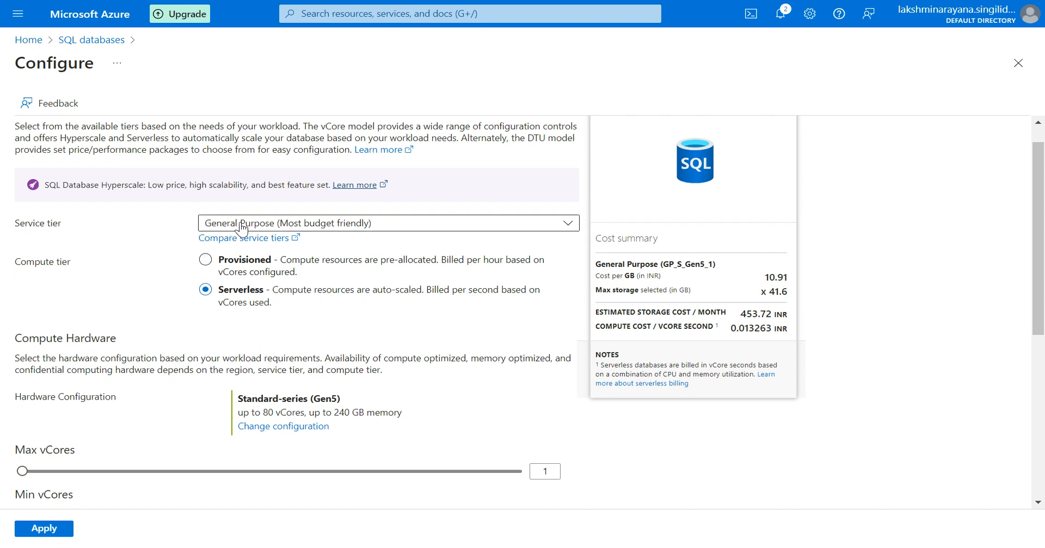
{"action": "left_click", "coordinate": [259, 224]}
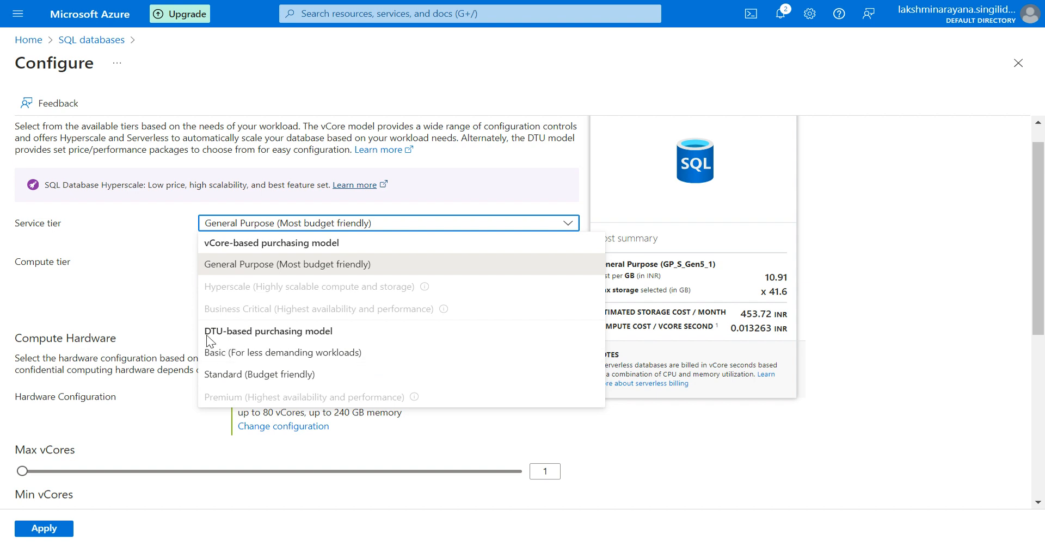
{"action": "left_click", "coordinate": [256, 351]}
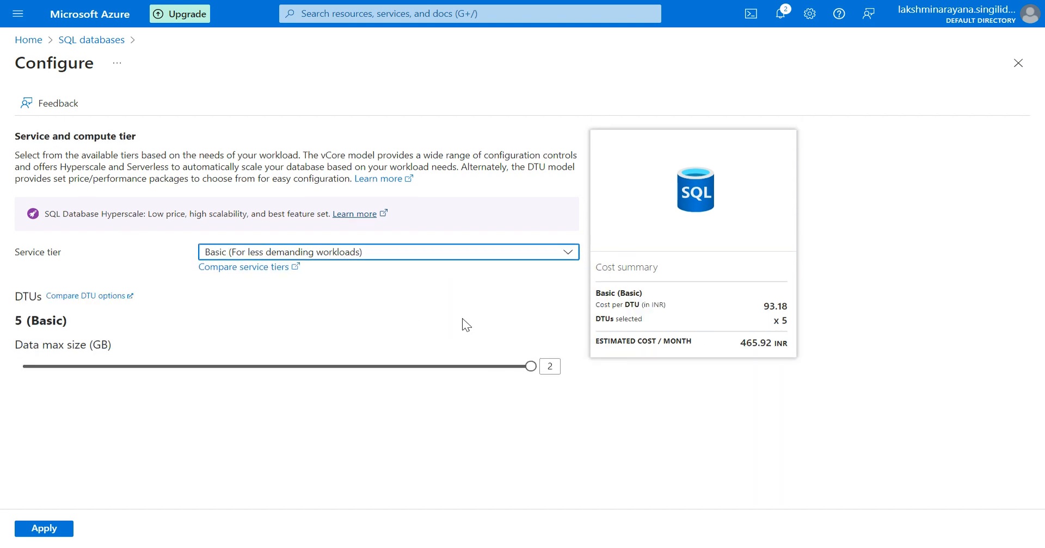
Try to set the data max size to 3 GB and apply the compute and storage configuration.
{"action": "left_click", "coordinate": [553, 366]}
{"action": "key", "text": "BackSpace"}
{"action": "type", "text": "3"}
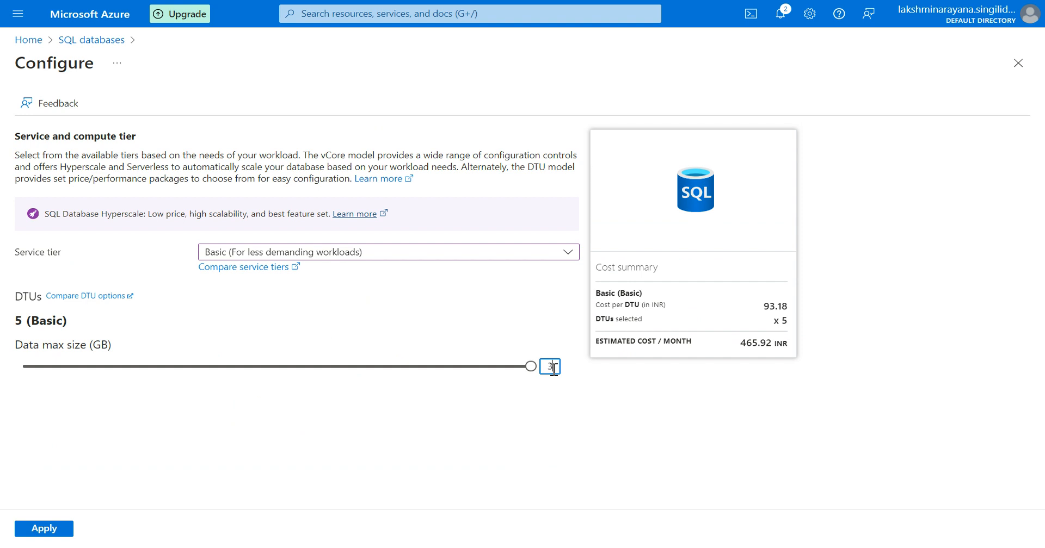
{"action": "left_click", "coordinate": [26, 535]}
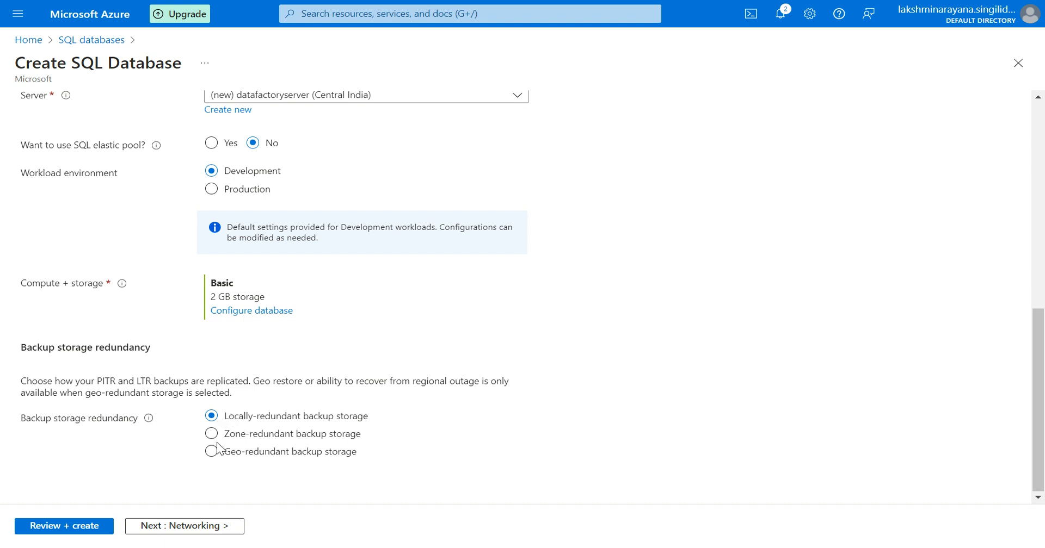
Set the backup storage redundancy to Geo-redundant backup storage and proceed to the networking settings.
{"action": "left_click", "coordinate": [208, 457]}
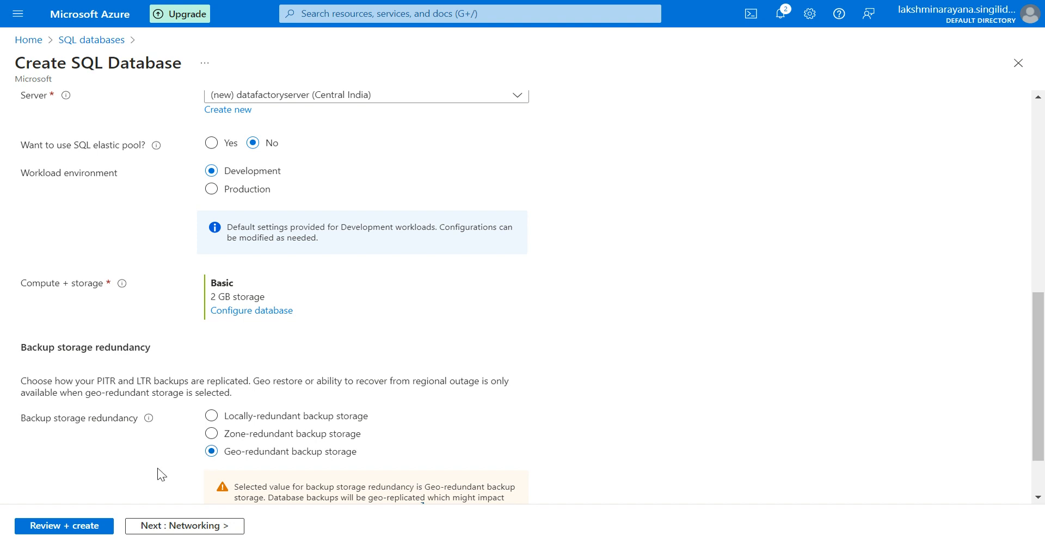
{"action": "scroll", "coordinate": [161, 475], "scroll_direction": "down", "scroll_amount": 1}
{"action": "left_click", "coordinate": [161, 528]}
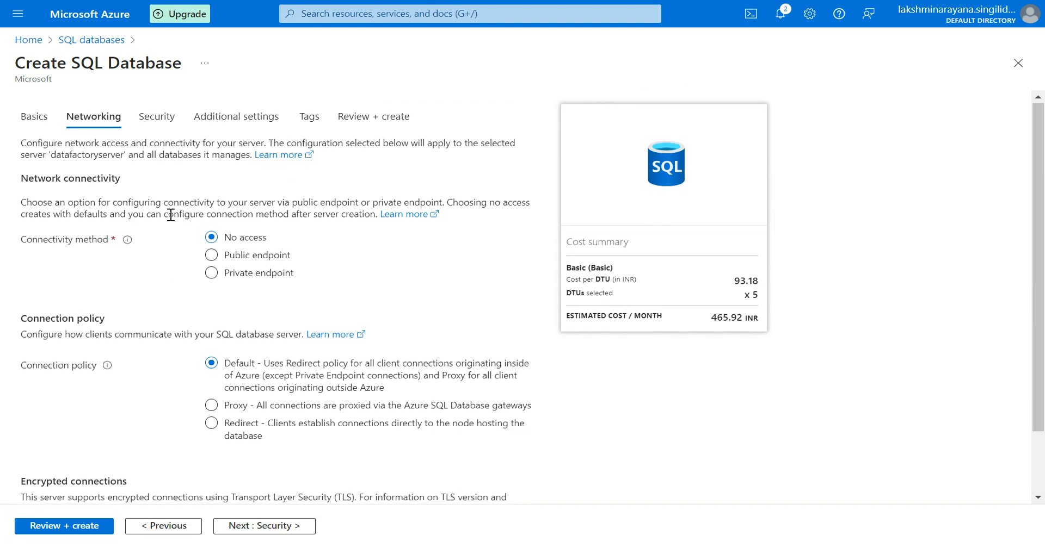
Set the connectivity method to Public endpoint, allow Azure services and the current client IP address in the firewall rules, and proceed to the security settings.
{"action": "left_click", "coordinate": [212, 256]}
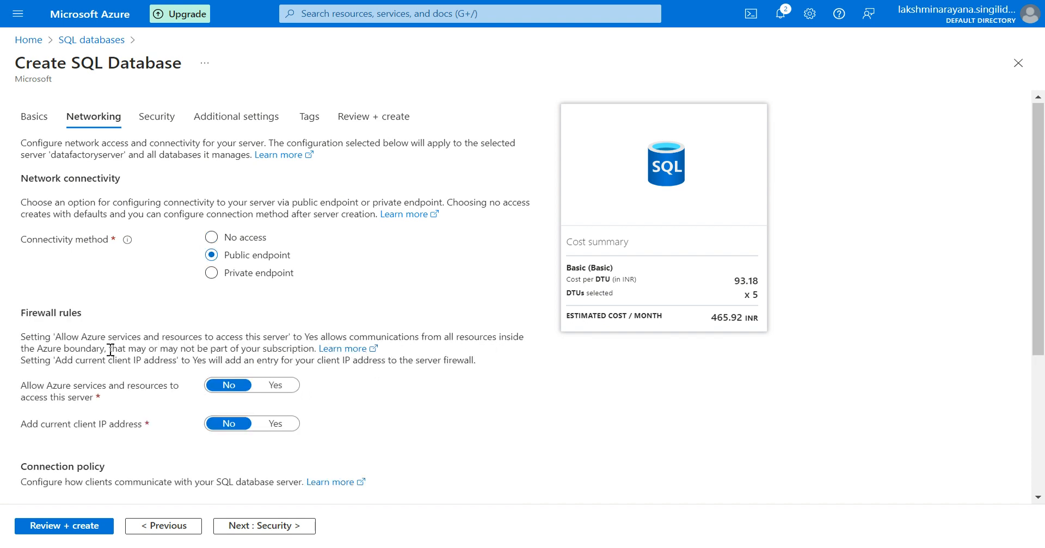
{"action": "scroll", "coordinate": [112, 354], "scroll_direction": "down", "scroll_amount": 2}
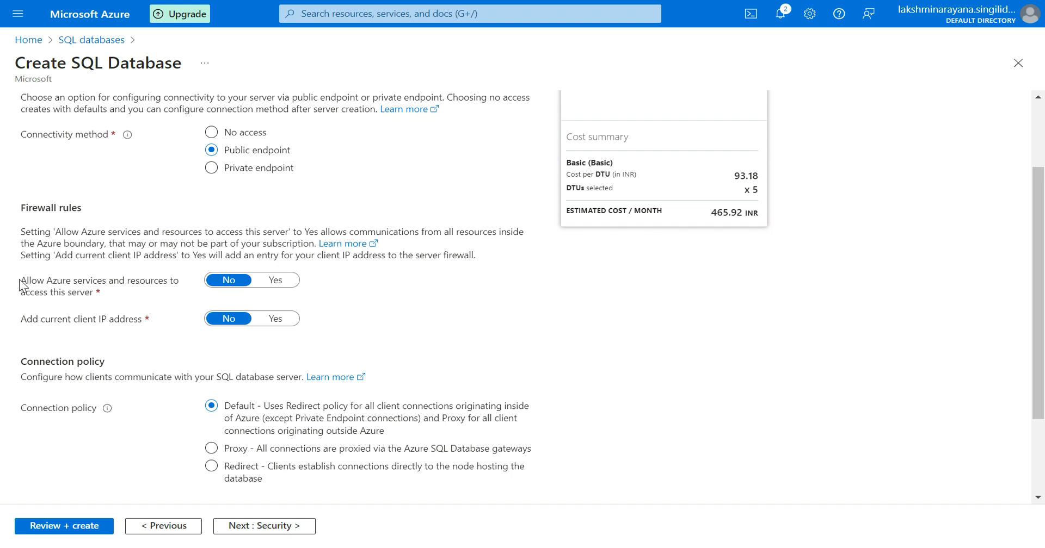
{"action": "left_click_drag", "start_coordinate": [20, 281], "coordinate": [97, 303]}
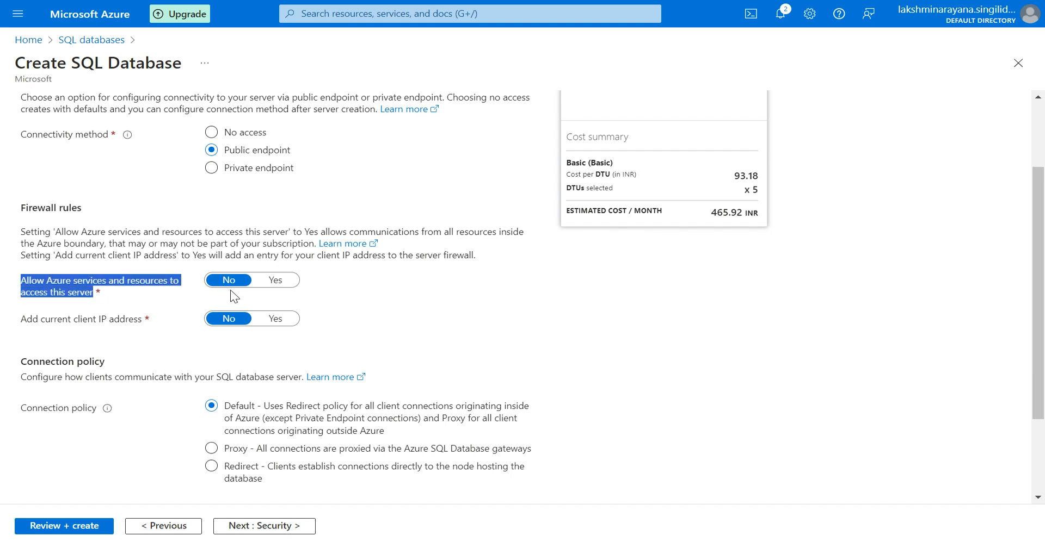
{"action": "left_click", "coordinate": [275, 281]}
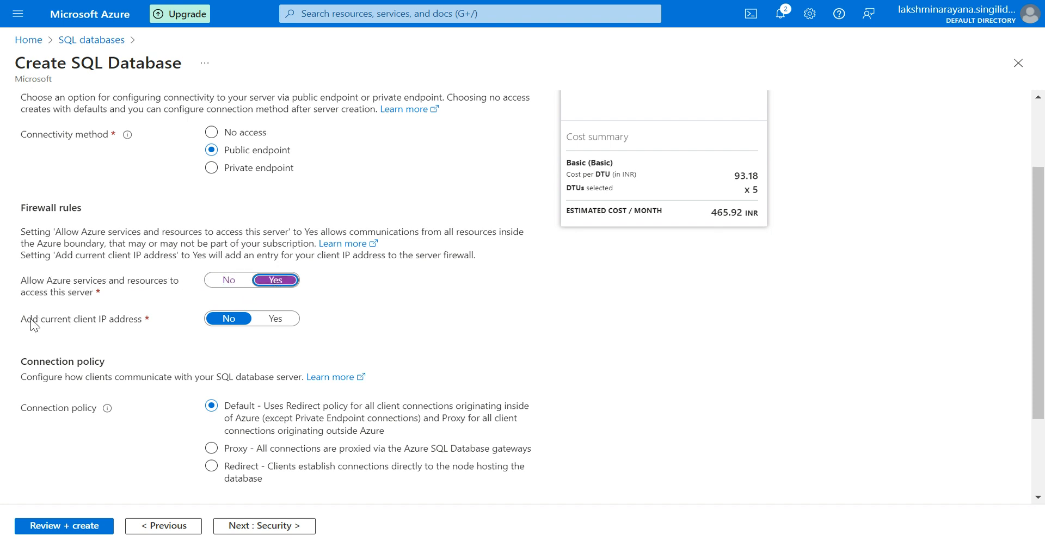
{"action": "left_click_drag", "start_coordinate": [19, 321], "coordinate": [145, 327]}
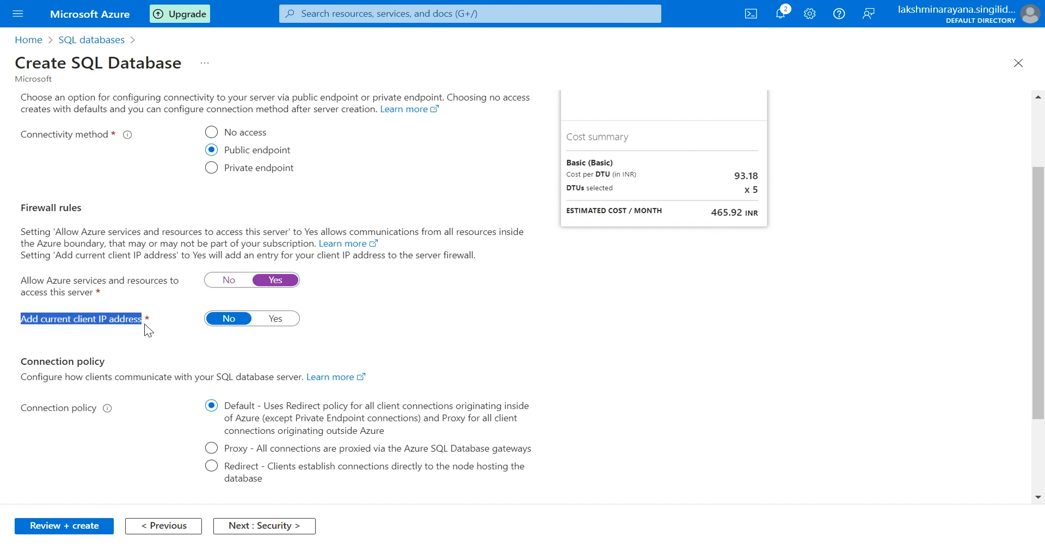
{"action": "left_click", "coordinate": [277, 321]}
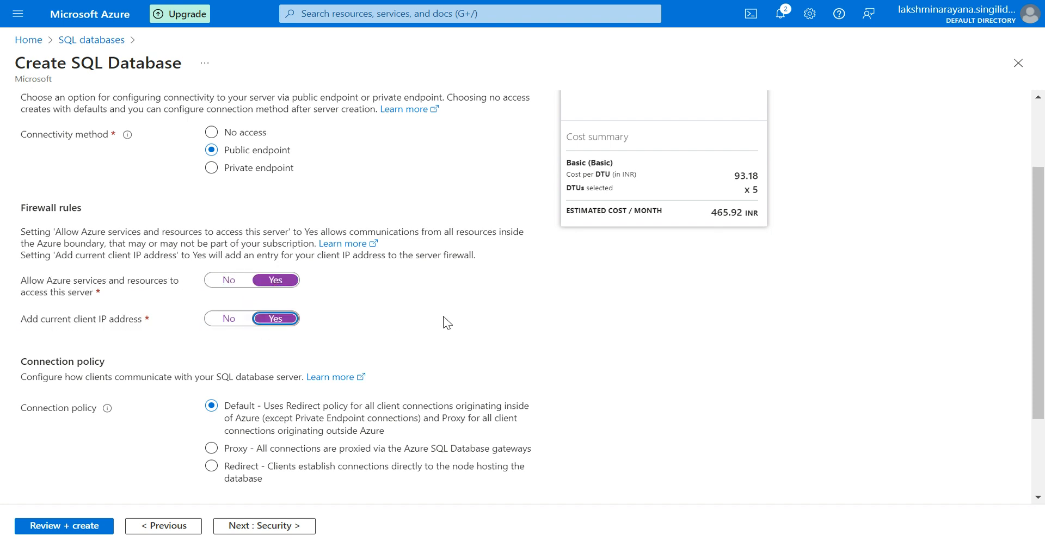
{"action": "scroll", "coordinate": [443, 322], "scroll_direction": "down", "scroll_amount": 3}
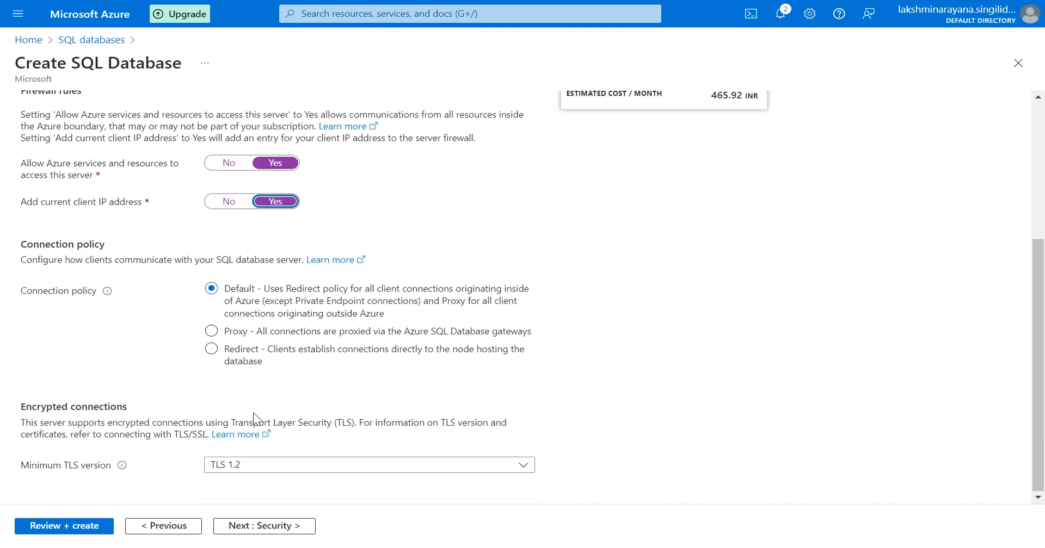
{"action": "left_click", "coordinate": [238, 529]}
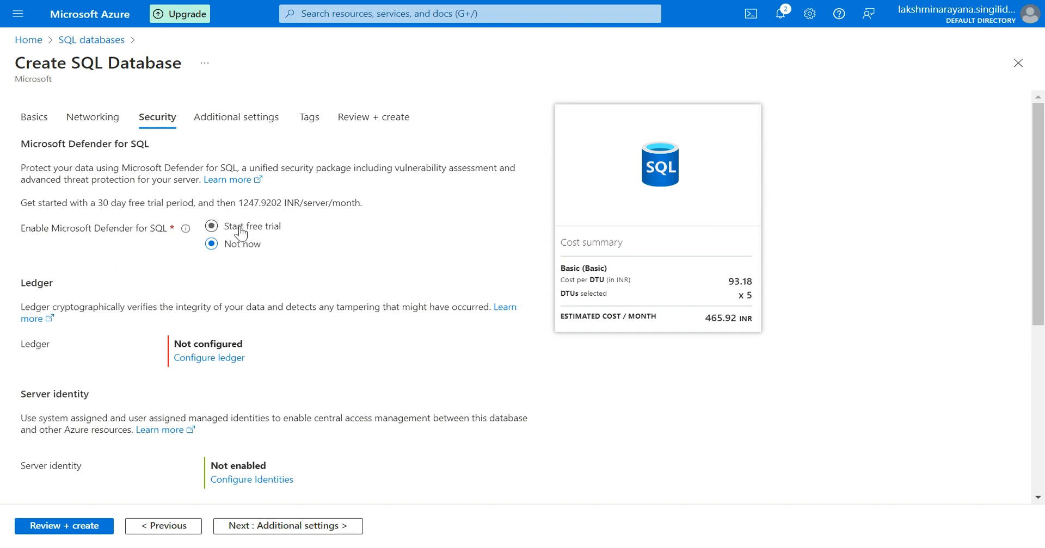
Choose to start the free trial of Microsoft Defender for SQL and proceed to the additional settings.
{"action": "left_click", "coordinate": [216, 229]}
{"action": "scroll", "coordinate": [322, 356], "scroll_direction": "down", "scroll_amount": 3}
{"action": "scroll", "coordinate": [322, 354], "scroll_direction": "down", "scroll_amount": 4}
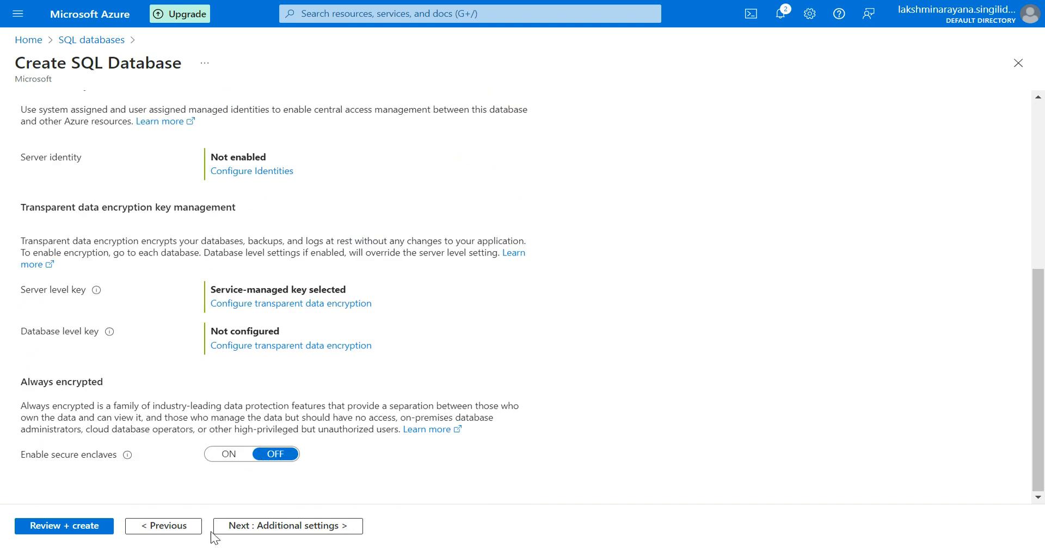
{"action": "left_click", "coordinate": [246, 534]}
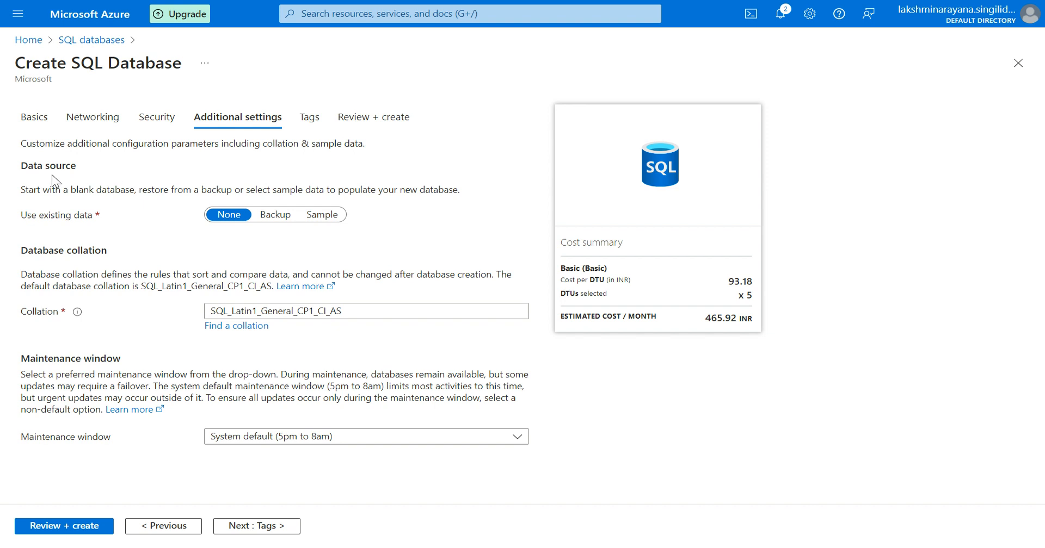
Populate the database with the AdventureWorksLT sample data, accept the resulting settings change and proceed to the tags.
{"action": "left_click", "coordinate": [322, 216]}
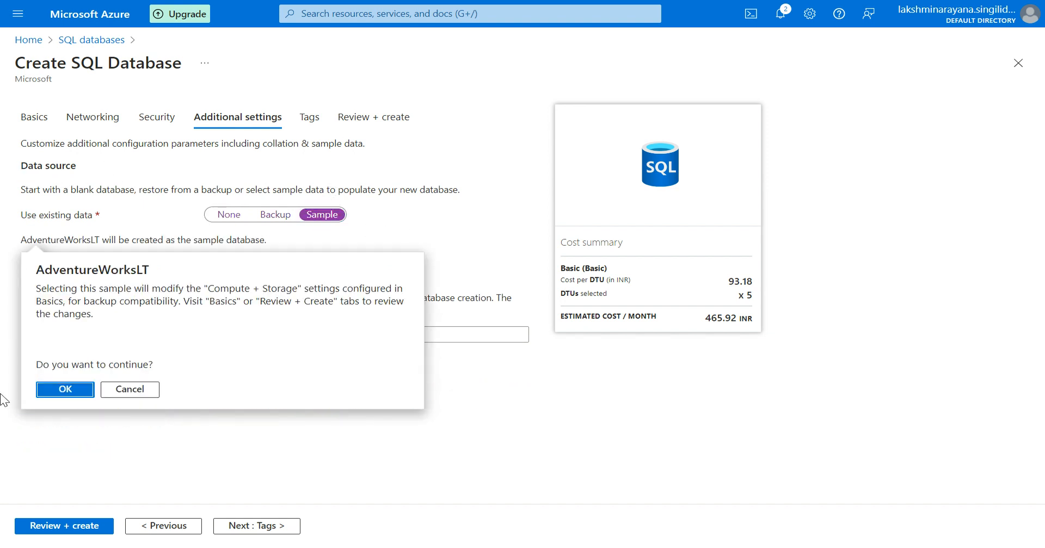
{"action": "left_click", "coordinate": [54, 394]}
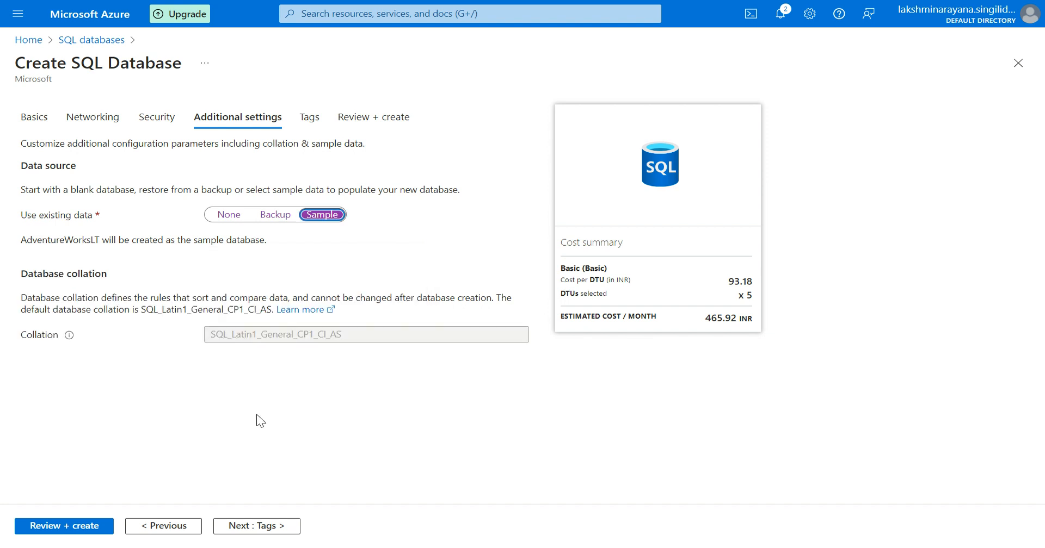
{"action": "left_click", "coordinate": [250, 527]}
Add a tag with the name "owner of this server is" and the owner's name as its value.
{"action": "left_click", "coordinate": [151, 220]}
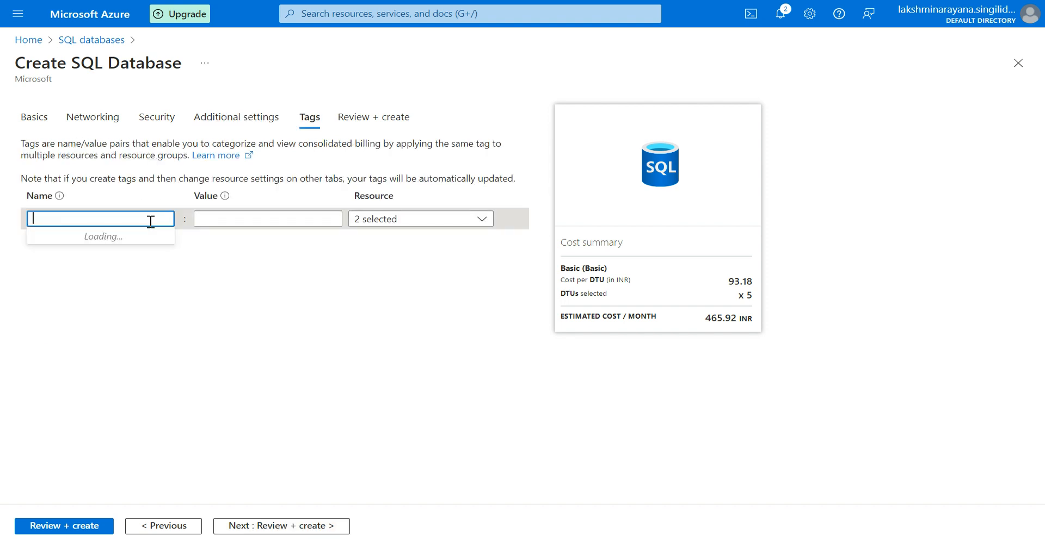
{"action": "type", "text": "owne"}
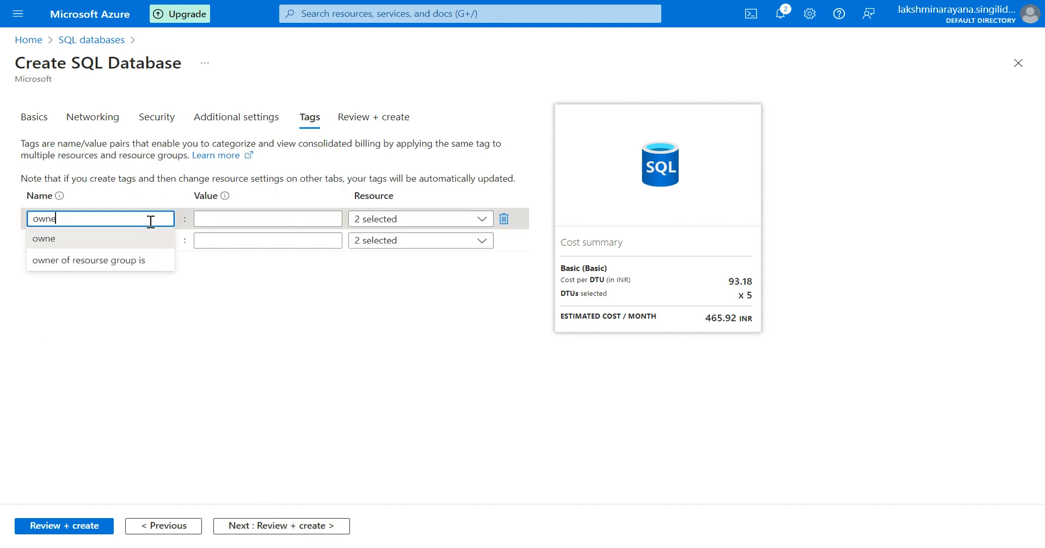
{"action": "type", "text": "r od"}
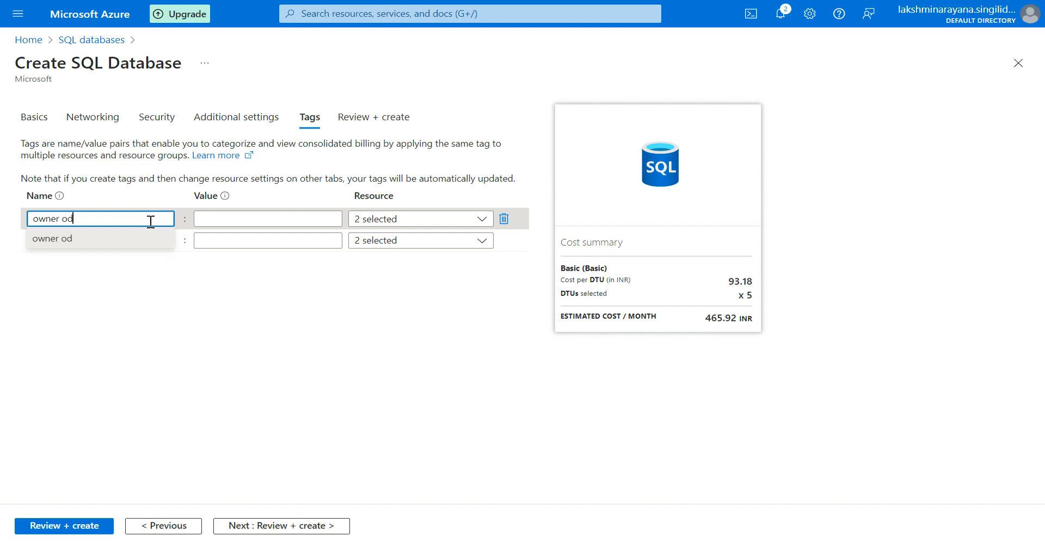
{"action": "key", "text": "BackSpace"}
{"action": "type", "text": "f"}
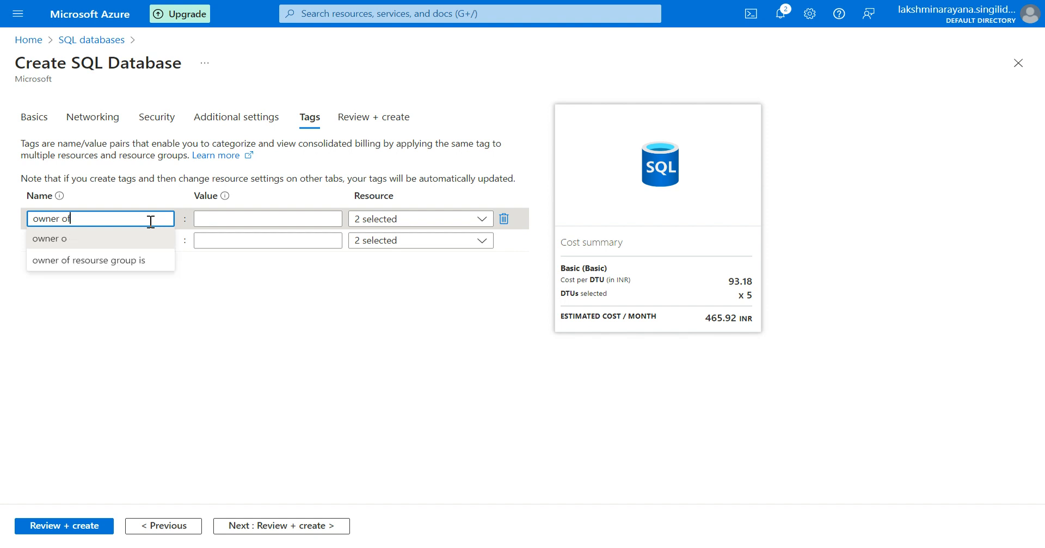
{"action": "type", "text": " this"}
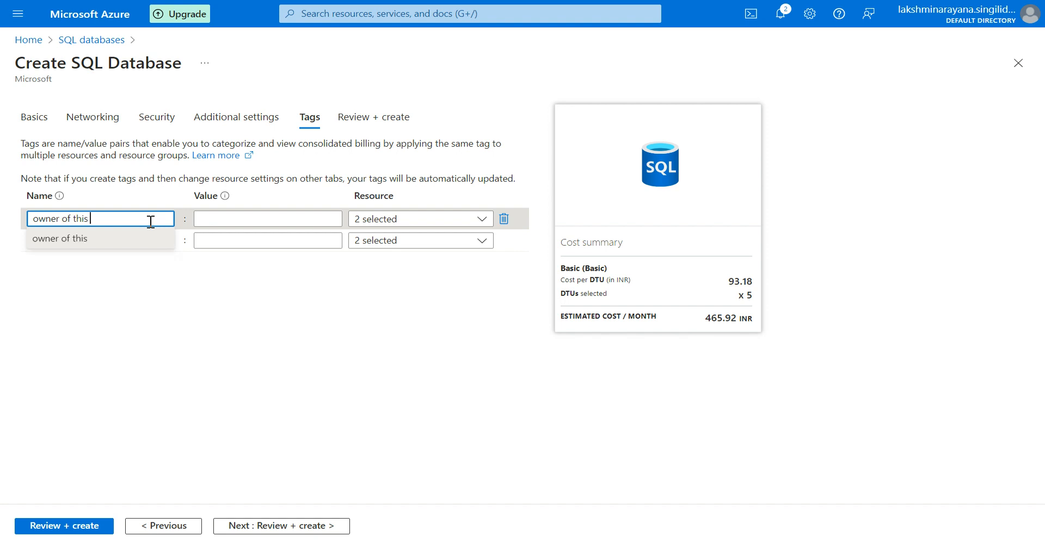
{"action": "type", "text": " server is"}
{"action": "left_click", "coordinate": [234, 219]}
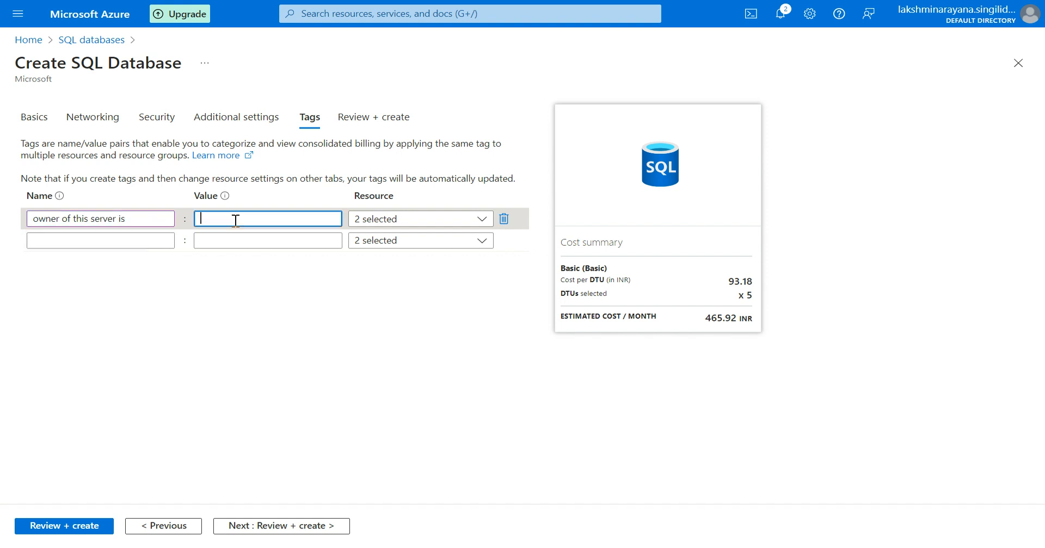
{"action": "type", "text": "lakshmina"}
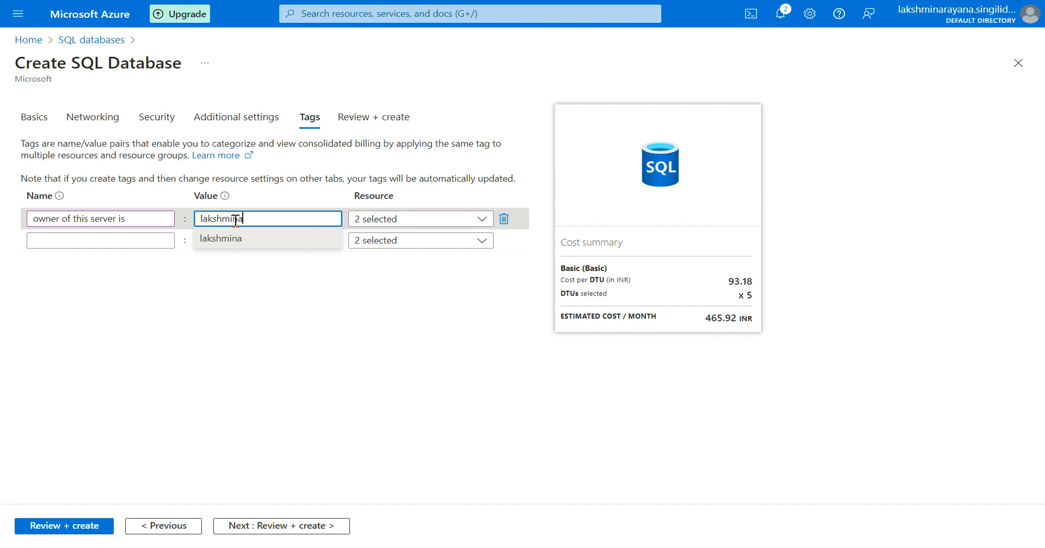
{"action": "type", "text": "rayana"}
Replace the word "this" in the tag name with datafactoryserver.
{"action": "left_click", "coordinate": [84, 219]}
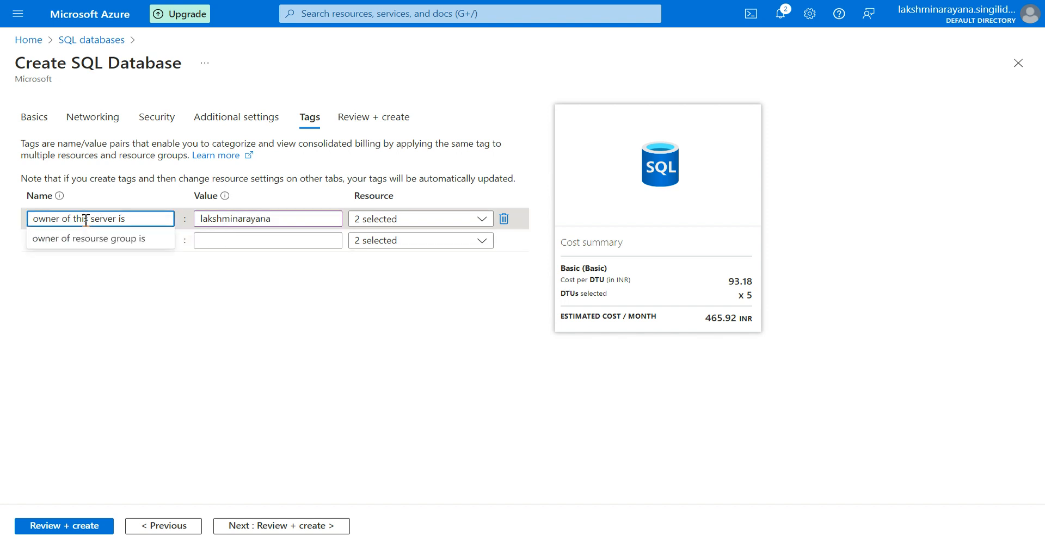
{"action": "key", "text": "BackSpace"}
{"action": "key", "text": "BackSpace"}
{"action": "key", "text": "BackSpace"}
{"action": "key", "text": "BackSpace"}
{"action": "type", "text": "data"}
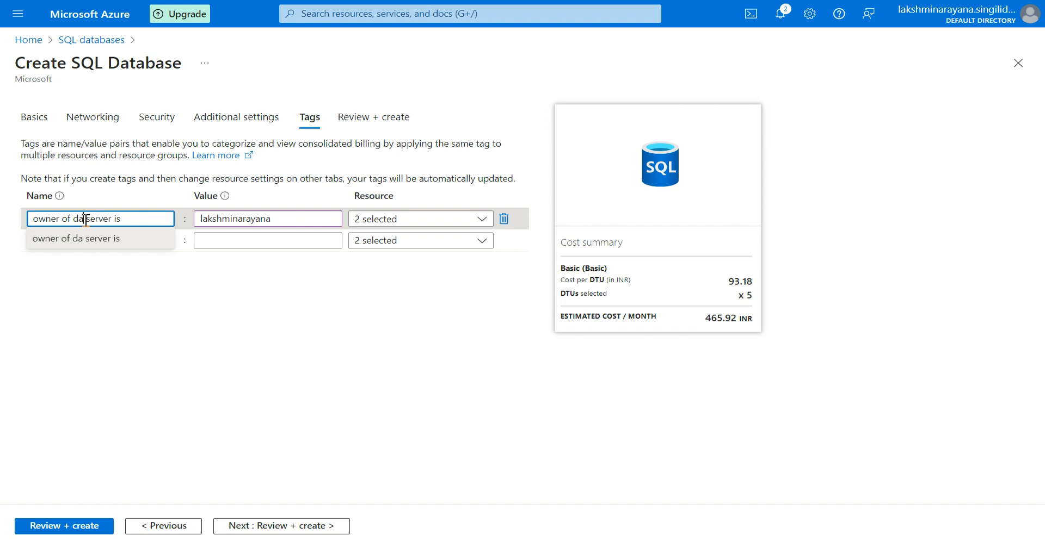
{"action": "type", "text": "factory"}
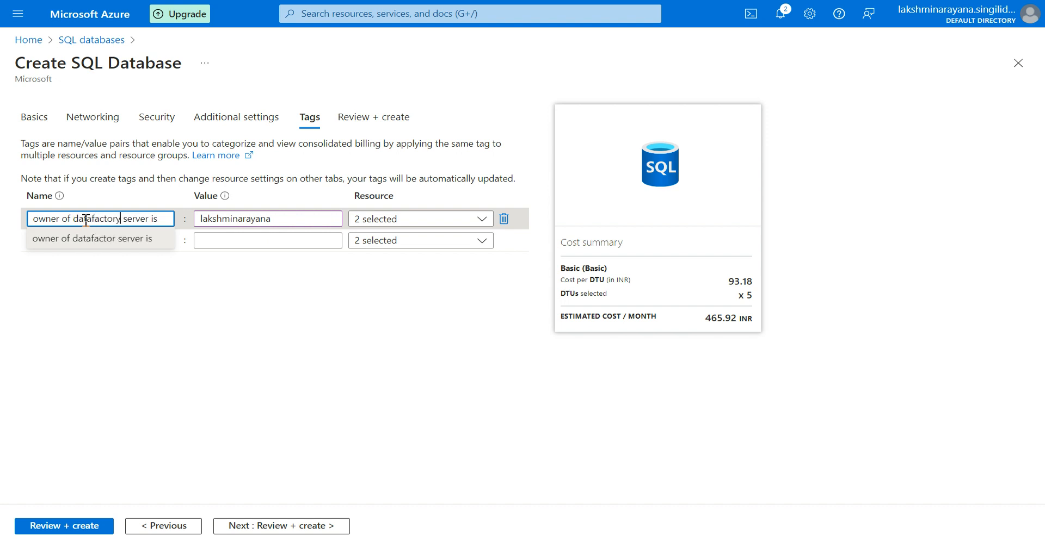
{"action": "type", "text": "server"}
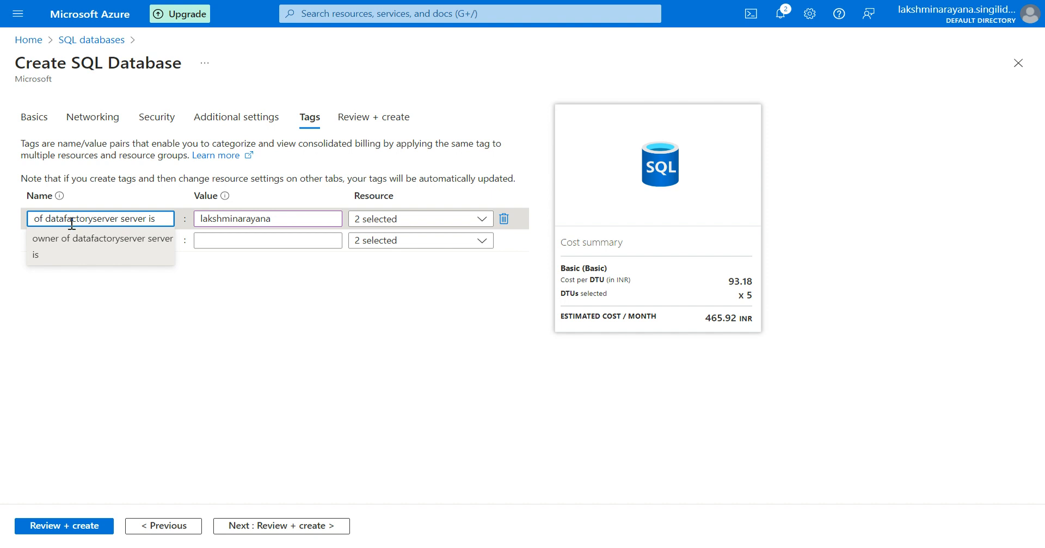
Put quotation marks around the server reference in the tag name and proceed to the final review of the database settings.
{"action": "left_click", "coordinate": [47, 219]}
{"action": "type", "text": "\""}
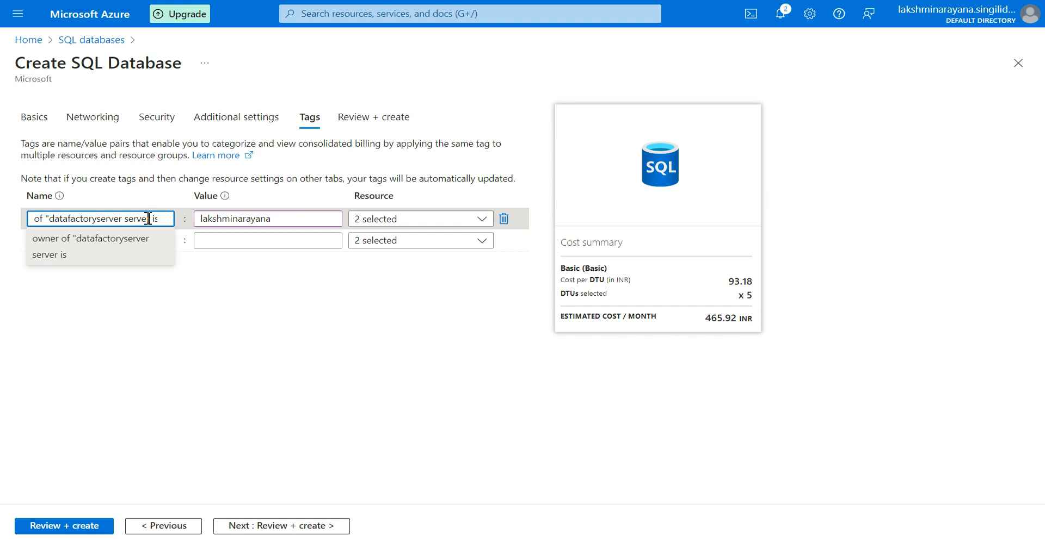
{"action": "type", "text": "\""}
{"action": "left_click", "coordinate": [197, 329]}
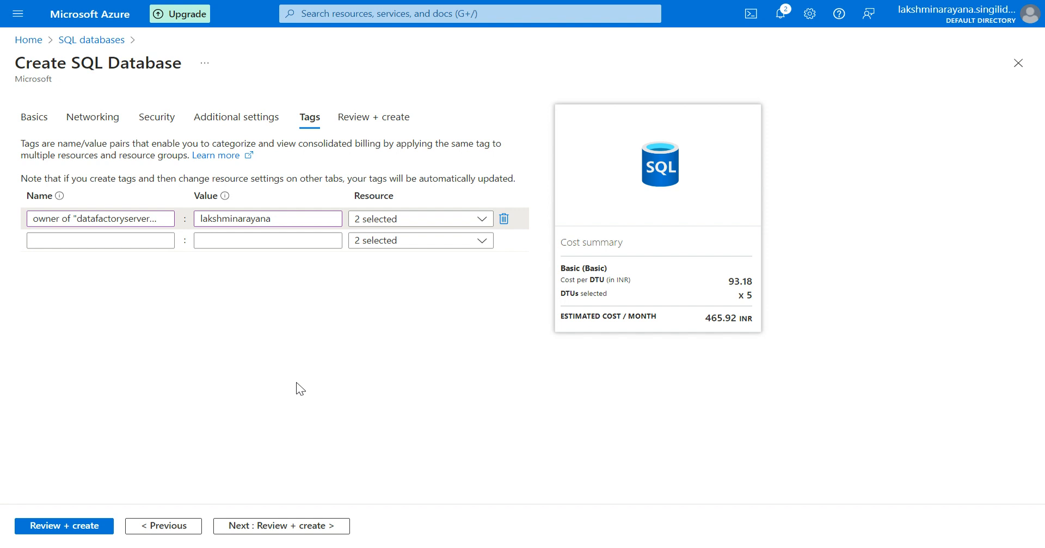
{"action": "left_click", "coordinate": [254, 531]}
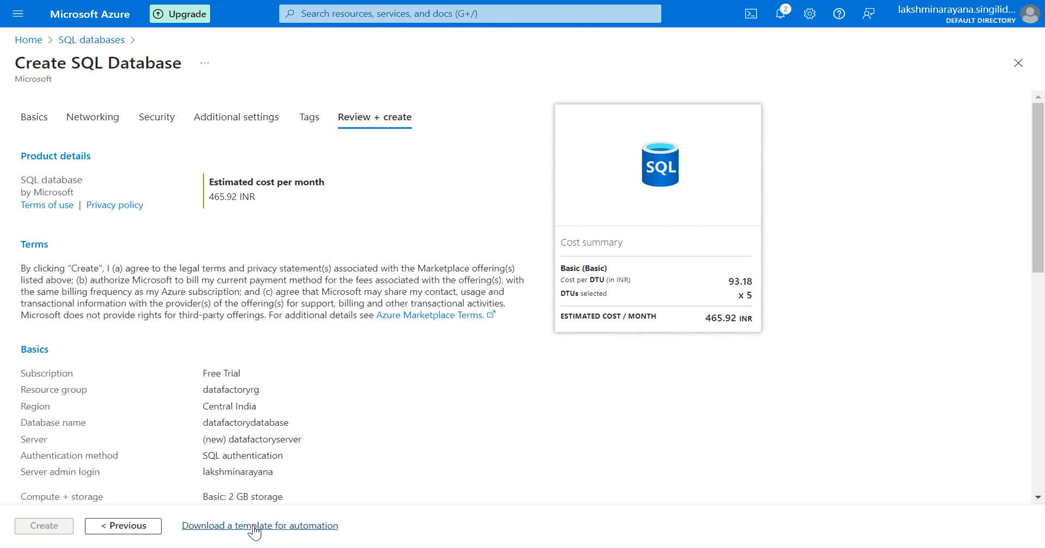
Review the terms, cost, basics, networking, security, additional settings and tags of the SQL database, and submit it for creation.
{"action": "scroll", "coordinate": [311, 464], "scroll_direction": "down", "scroll_amount": 1}
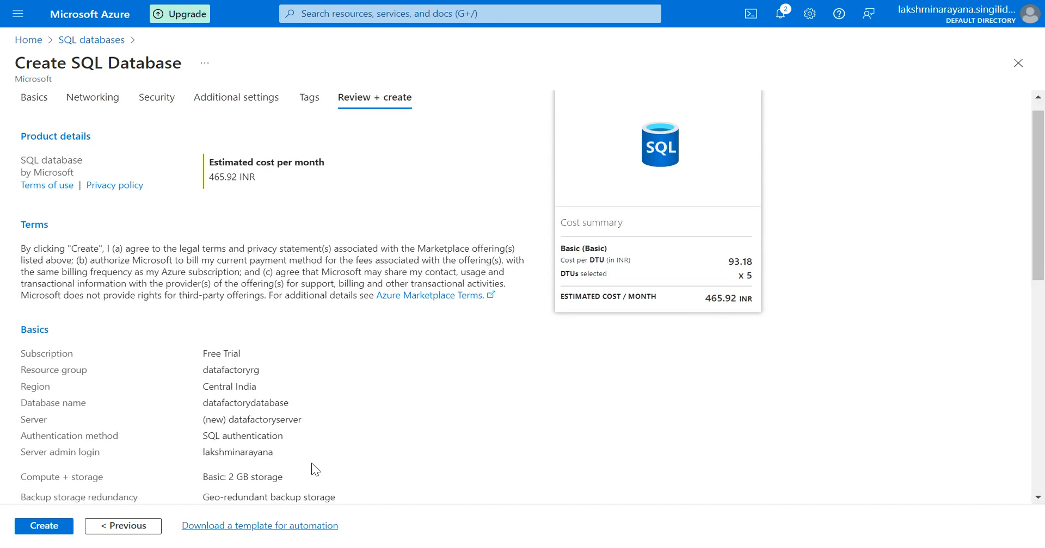
{"action": "scroll", "coordinate": [312, 464], "scroll_direction": "up", "scroll_amount": 1}
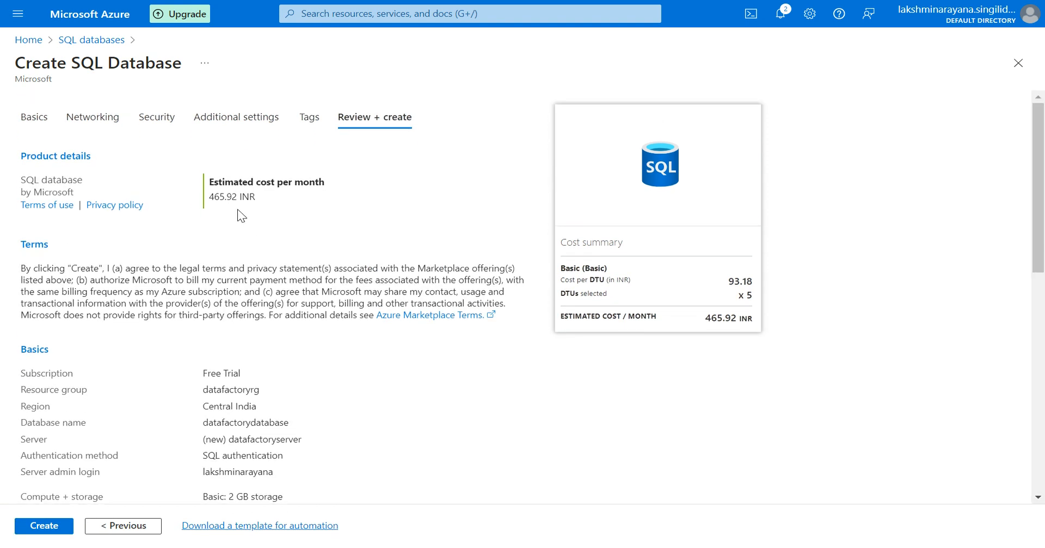
{"action": "scroll", "coordinate": [363, 382], "scroll_direction": "down", "scroll_amount": 2}
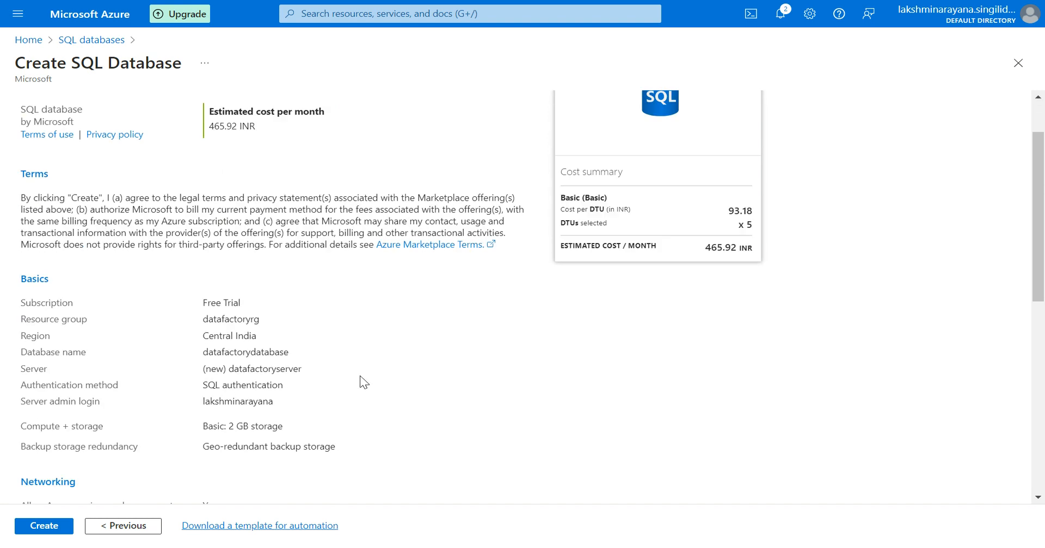
{"action": "scroll", "coordinate": [364, 383], "scroll_direction": "down", "scroll_amount": 4}
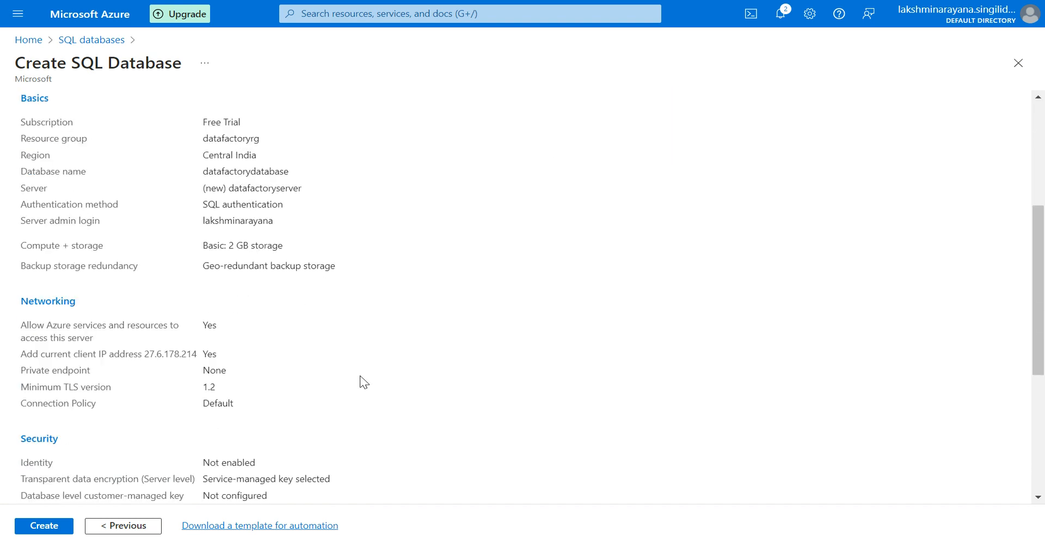
{"action": "scroll", "coordinate": [364, 383], "scroll_direction": "down", "scroll_amount": 5}
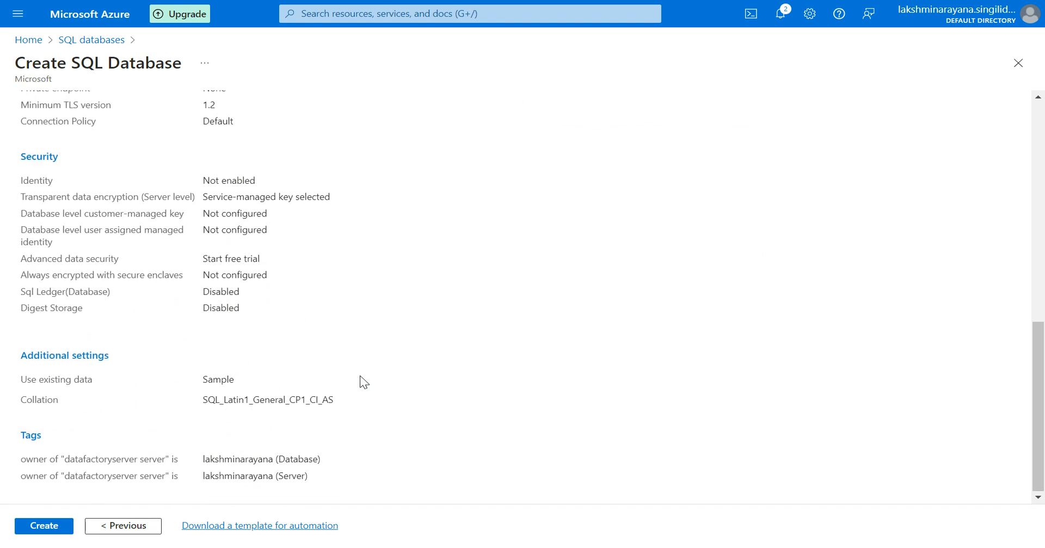
{"action": "left_click", "coordinate": [45, 530]}
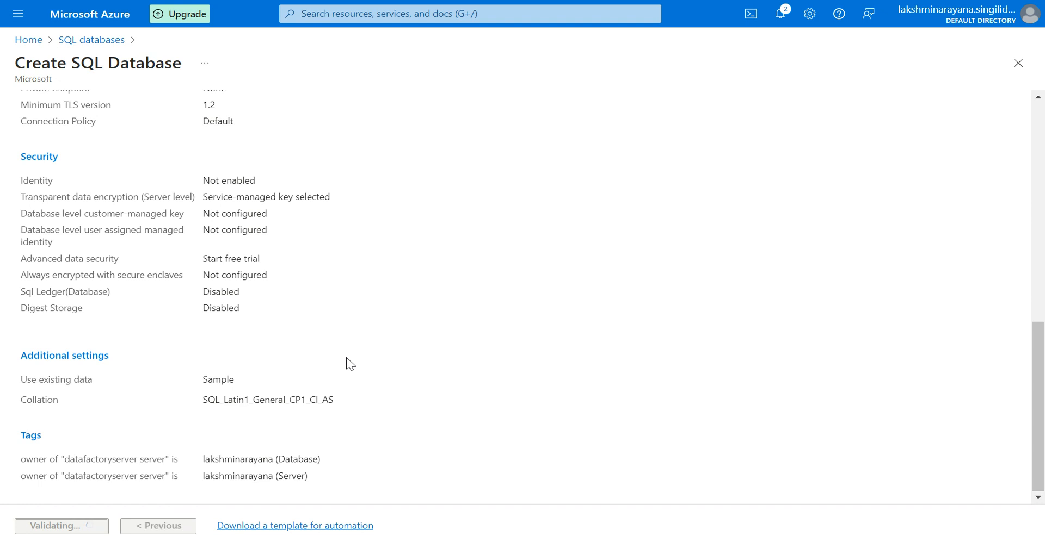
{"action": "scroll", "coordinate": [350, 365], "scroll_direction": "up", "scroll_amount": 10}
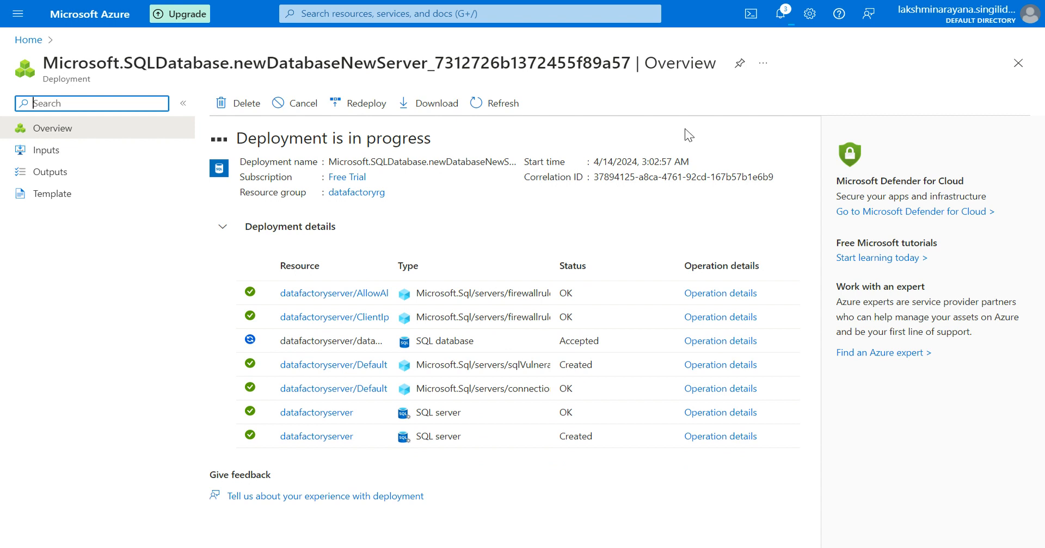
Dismiss the older notifications on the blob upload, storage container, storage deployment and deleted resource group, keeping only the SQL database deployment.
{"action": "left_click", "coordinate": [784, 15]}
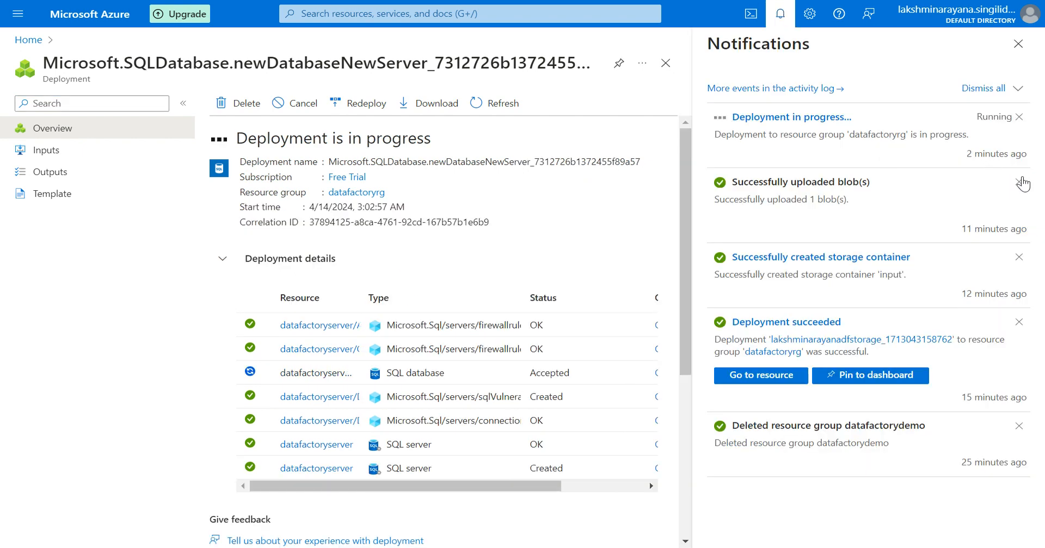
{"action": "left_click", "coordinate": [1018, 183]}
{"action": "left_click", "coordinate": [1018, 183]}
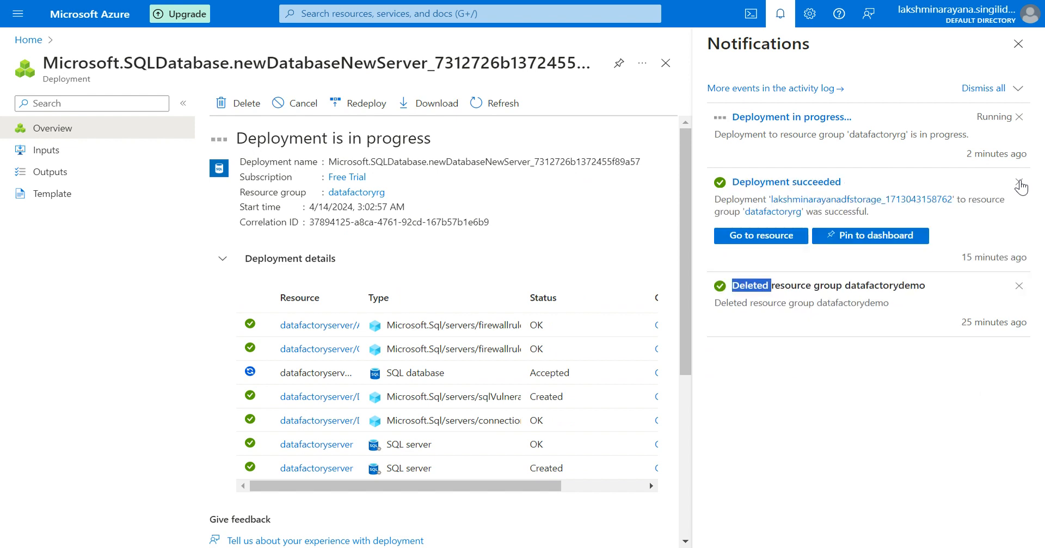
{"action": "left_click", "coordinate": [1018, 183]}
{"action": "left_click", "coordinate": [1018, 183]}
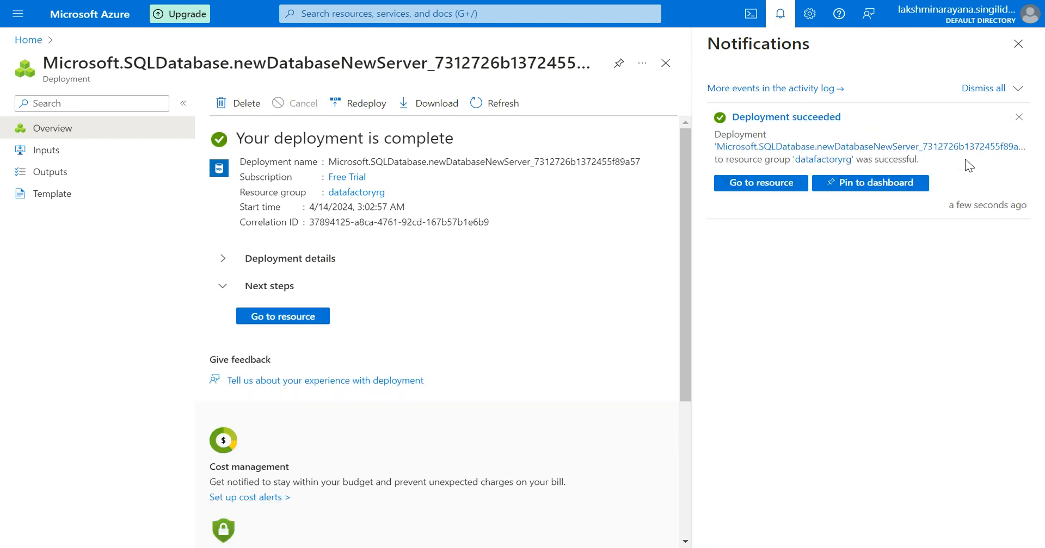
{"action": "left_click", "coordinate": [1018, 47]}
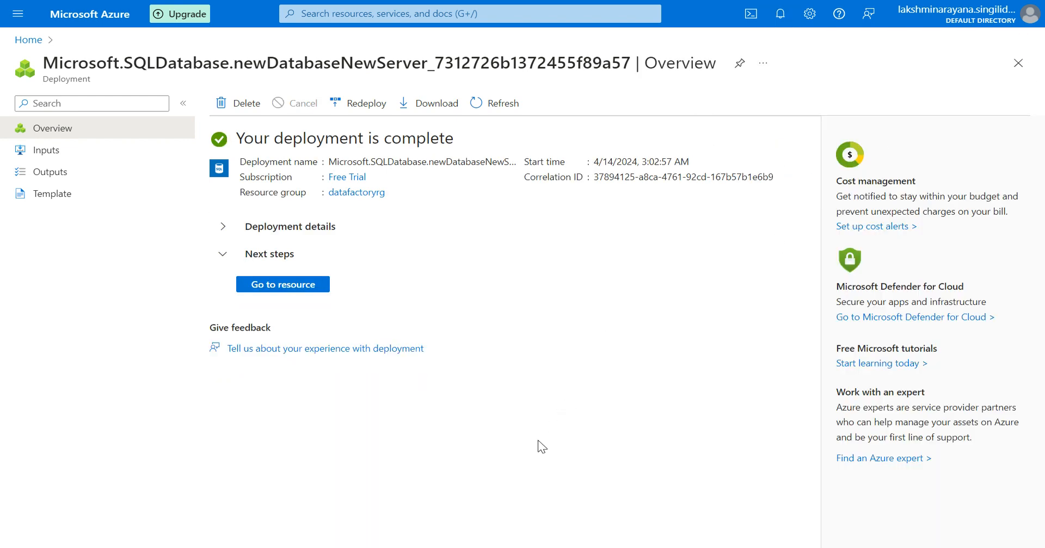
Expand the details of the completed deployment, check its resources, and go to the deployed SQL database.
{"action": "left_click", "coordinate": [223, 231]}
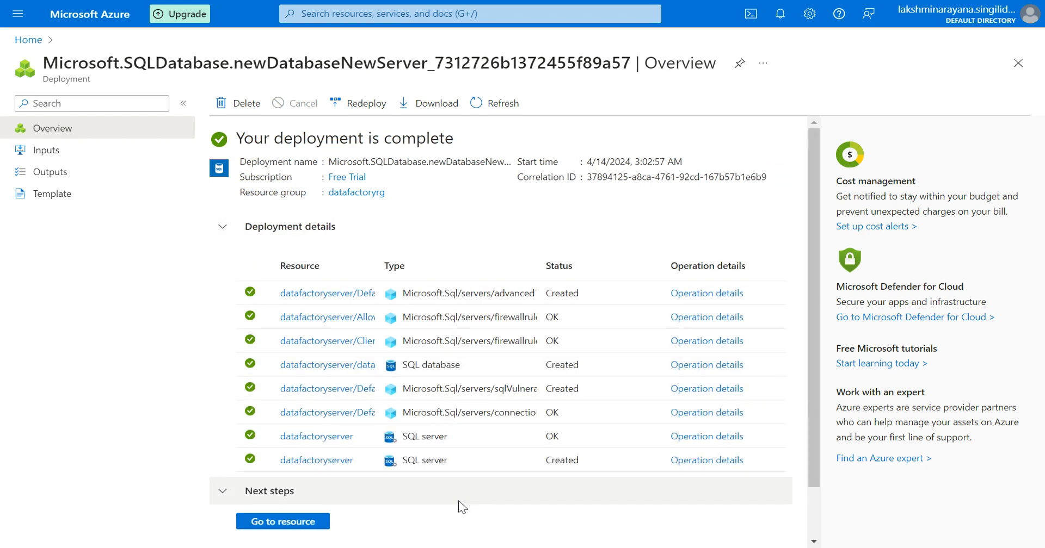
{"action": "scroll", "coordinate": [461, 506], "scroll_direction": "down", "scroll_amount": 1}
{"action": "scroll", "coordinate": [461, 506], "scroll_direction": "up", "scroll_amount": 1}
{"action": "scroll", "coordinate": [430, 497], "scroll_direction": "down", "scroll_amount": 1}
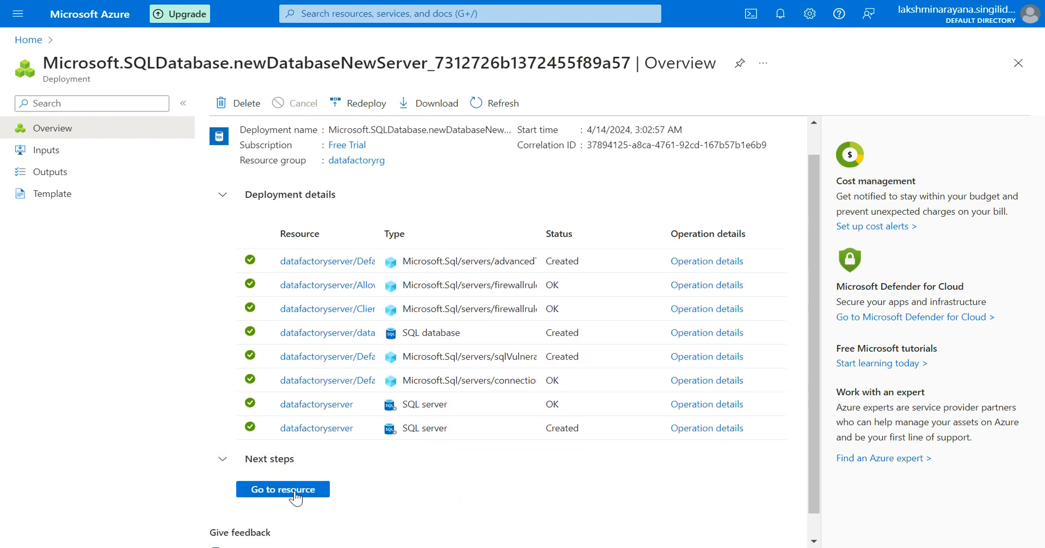
{"action": "left_click", "coordinate": [294, 491]}
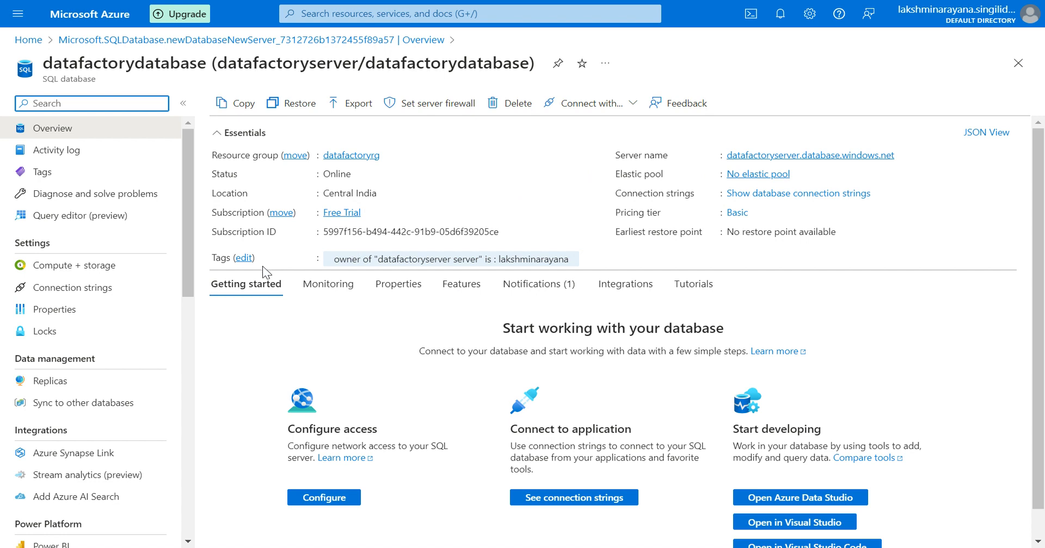
View the database's query editor sign-in page, and return to the overview to look through the getting-started options.
{"action": "left_click", "coordinate": [380, 263]}
{"action": "left_click", "coordinate": [75, 221]}
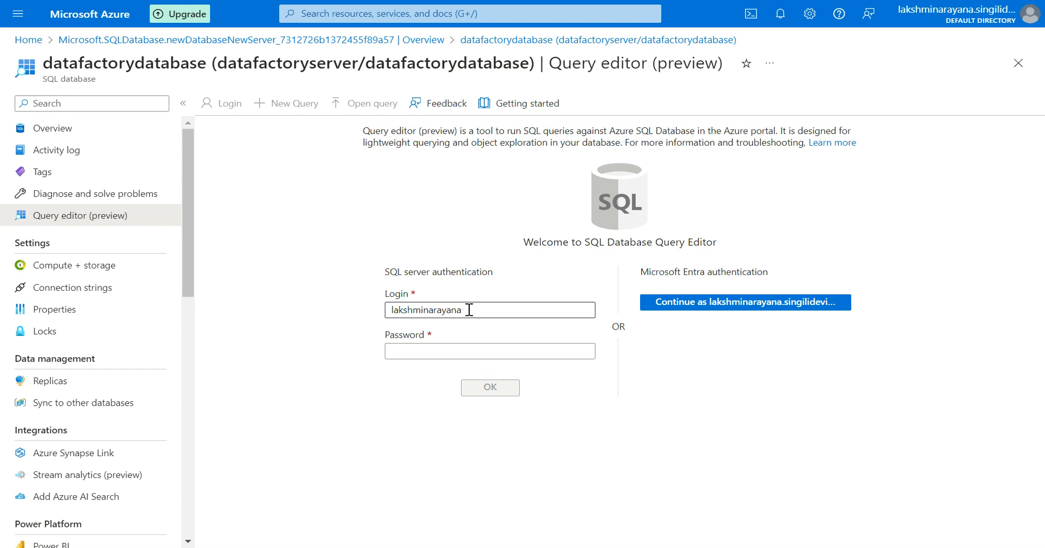
{"action": "left_click", "coordinate": [69, 138]}
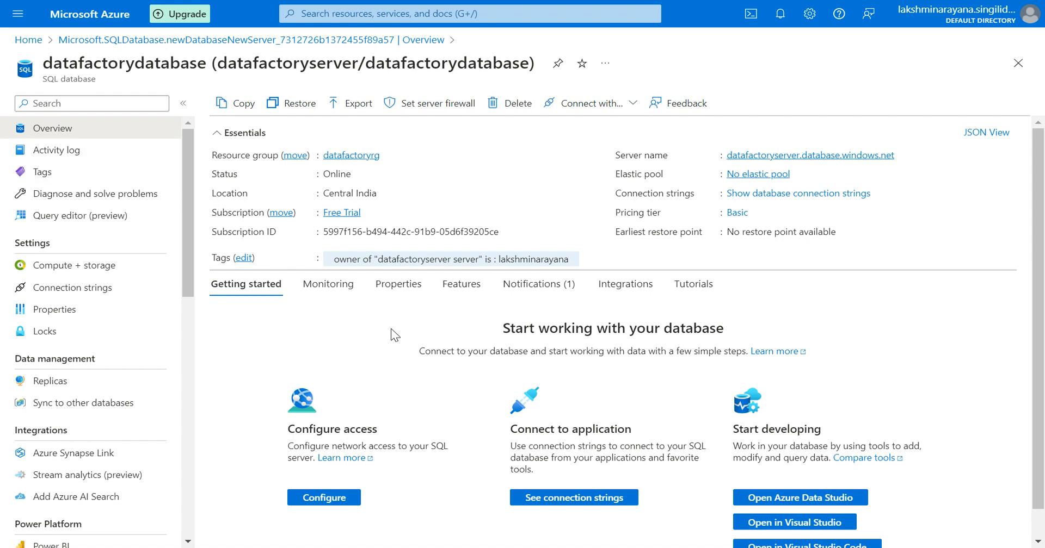
{"action": "scroll", "coordinate": [394, 334], "scroll_direction": "down", "scroll_amount": 1}
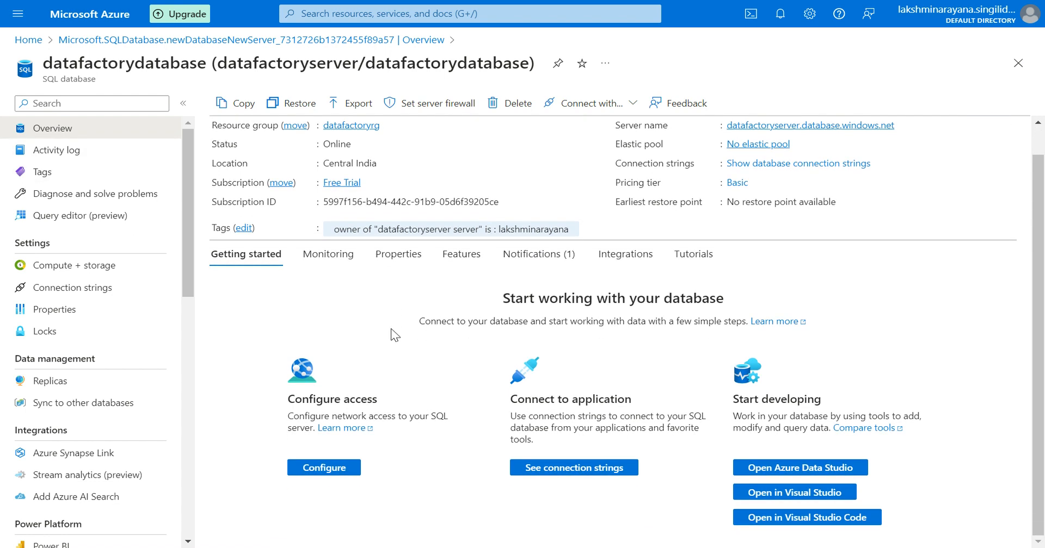
{"action": "scroll", "coordinate": [394, 335], "scroll_direction": "up", "scroll_amount": 1}
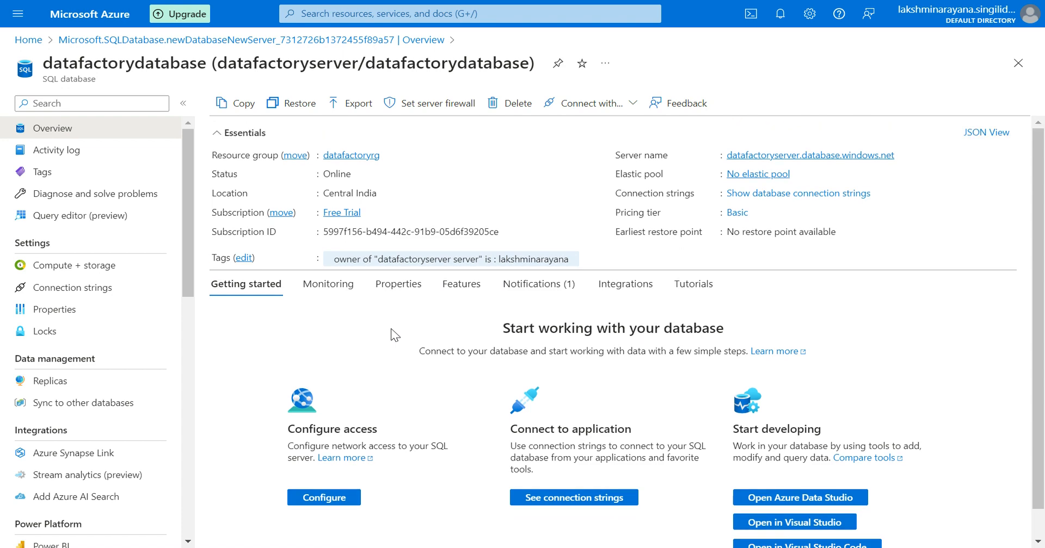
Examine the monitoring information of datafactorydatabase, including its data storage, key metrics and additional monitoring options.
{"action": "left_click", "coordinate": [332, 288]}
{"action": "scroll", "coordinate": [477, 385], "scroll_direction": "down", "scroll_amount": 10}
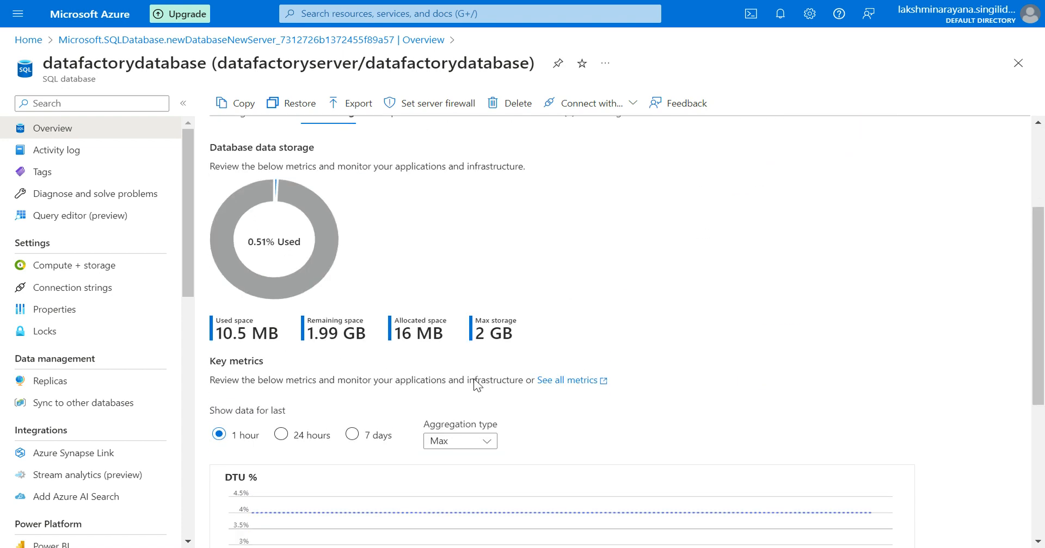
{"action": "scroll", "coordinate": [477, 385], "scroll_direction": "down", "scroll_amount": 1}
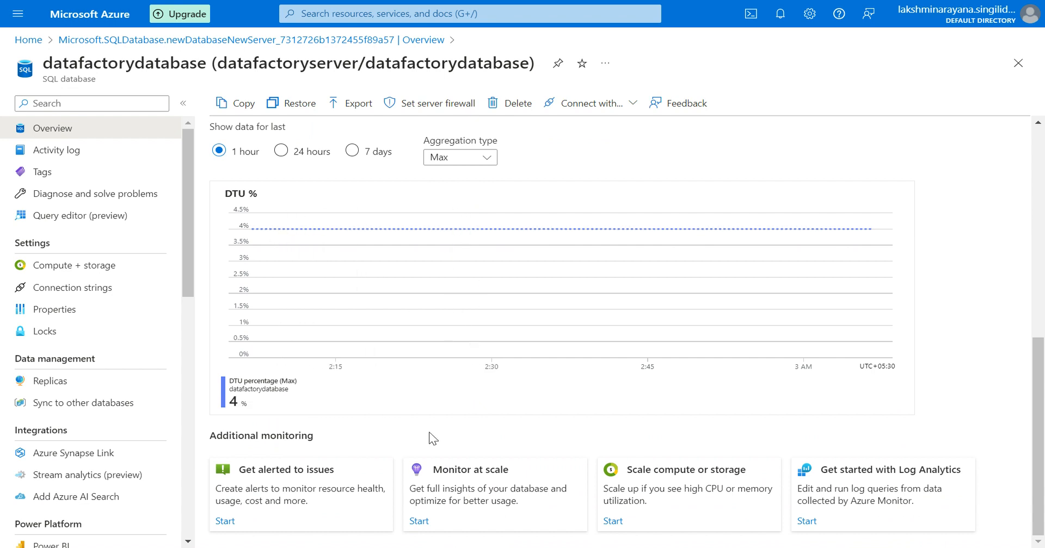
{"action": "scroll", "coordinate": [428, 435], "scroll_direction": "up", "scroll_amount": 7}
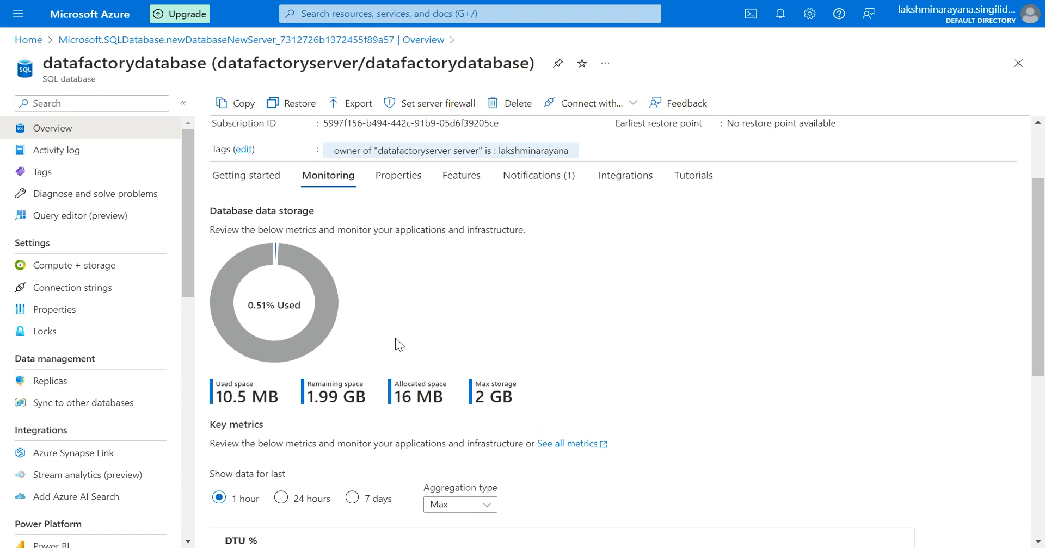
{"action": "scroll", "coordinate": [399, 344], "scroll_direction": "up", "scroll_amount": 1}
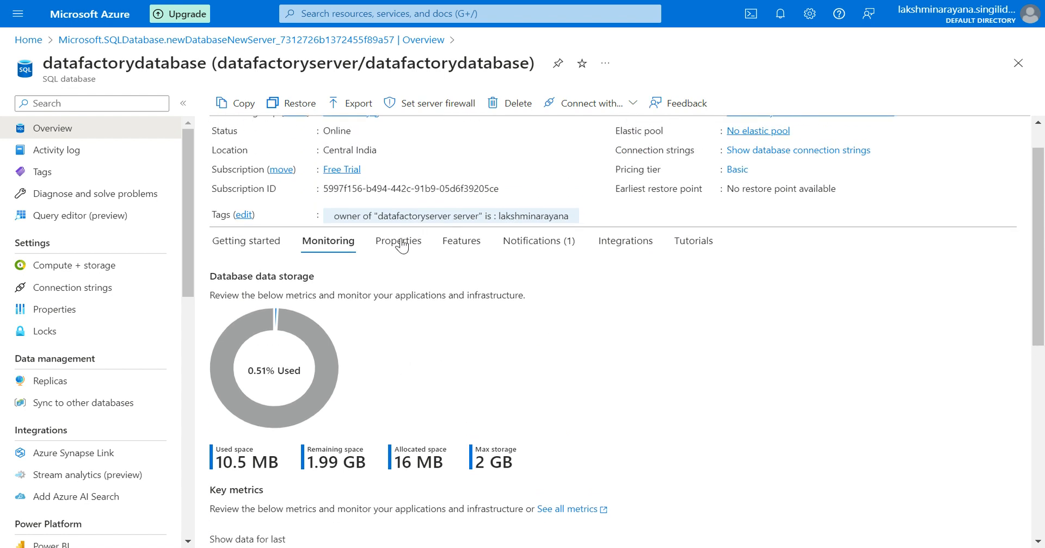
Examine the properties of datafactorydatabase and the configuration status of its security, tuning and replication features.
{"action": "left_click", "coordinate": [399, 244]}
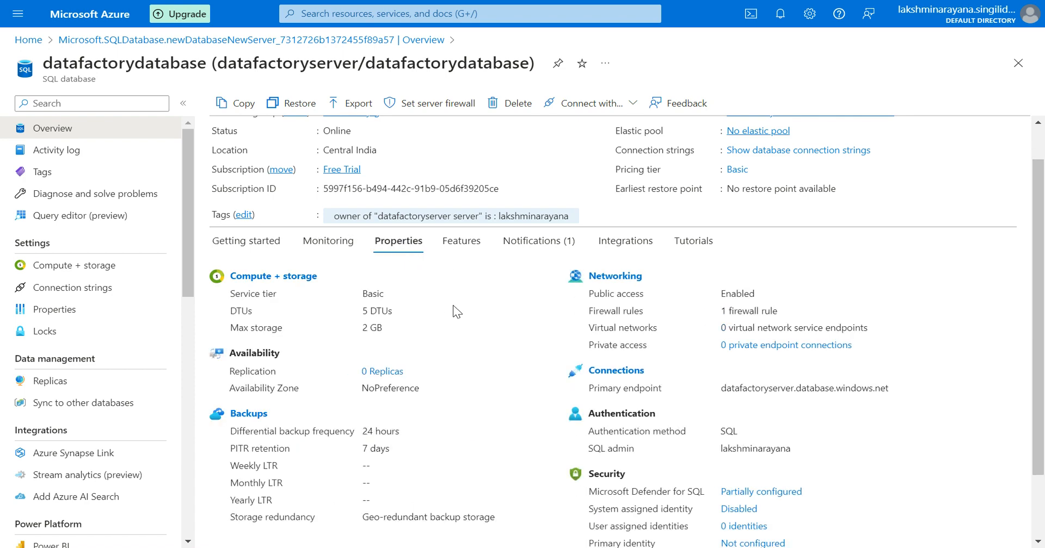
{"action": "scroll", "coordinate": [472, 378], "scroll_direction": "down", "scroll_amount": 2}
{"action": "scroll", "coordinate": [472, 380], "scroll_direction": "up", "scroll_amount": 1}
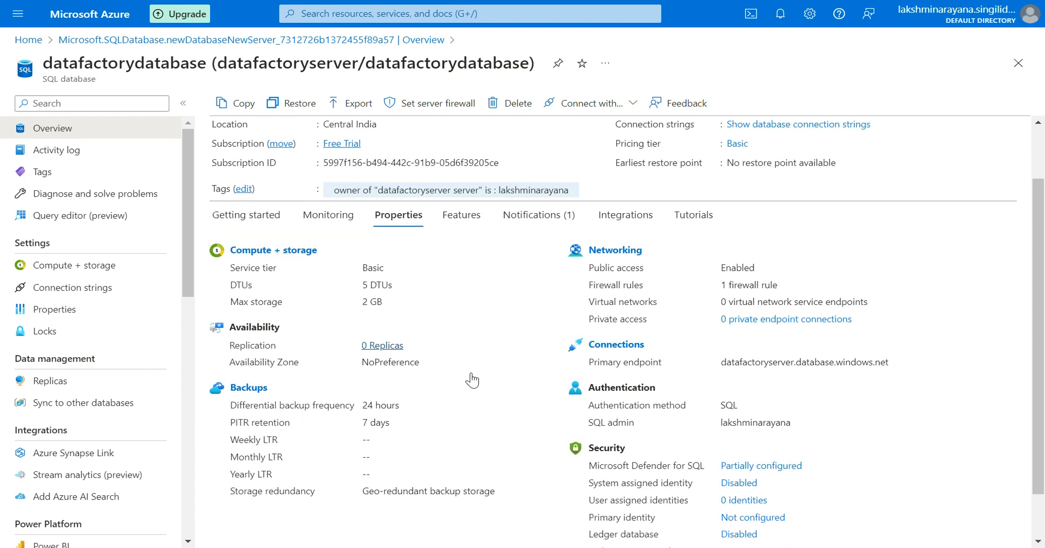
{"action": "scroll", "coordinate": [472, 381], "scroll_direction": "up", "scroll_amount": 1}
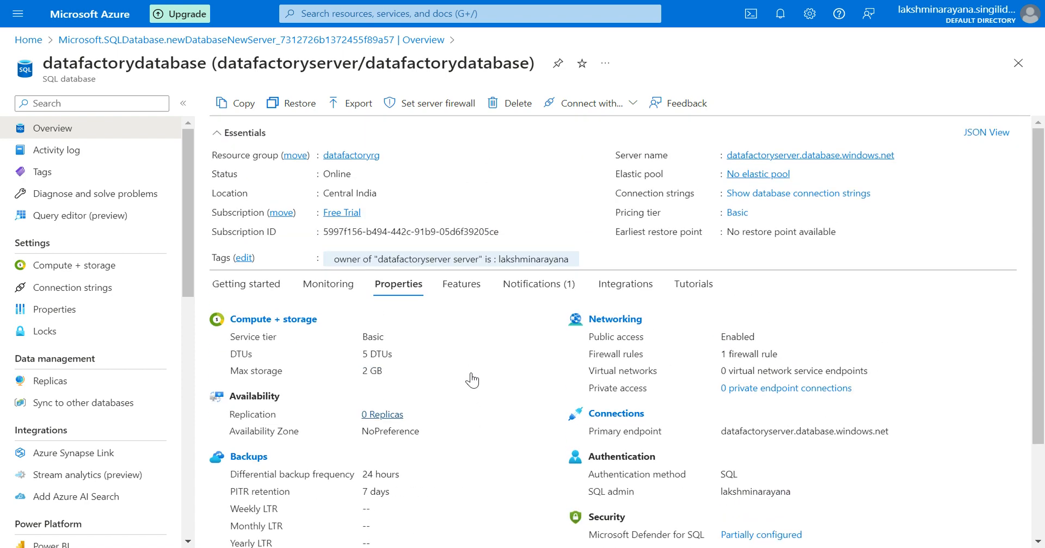
{"action": "left_click", "coordinate": [463, 286]}
{"action": "scroll", "coordinate": [445, 426], "scroll_direction": "down", "scroll_amount": 1}
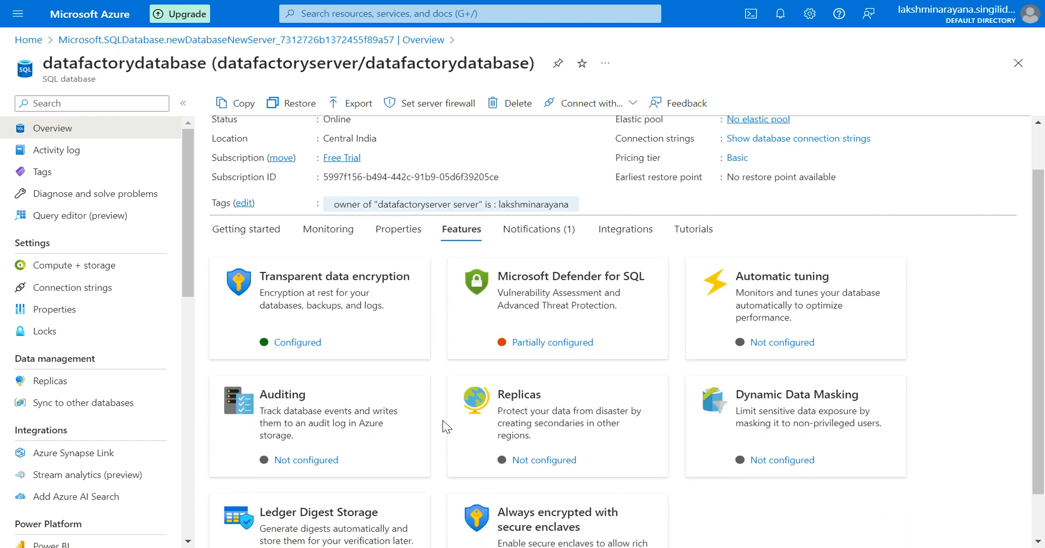
{"action": "scroll", "coordinate": [446, 427], "scroll_direction": "down", "scroll_amount": 1}
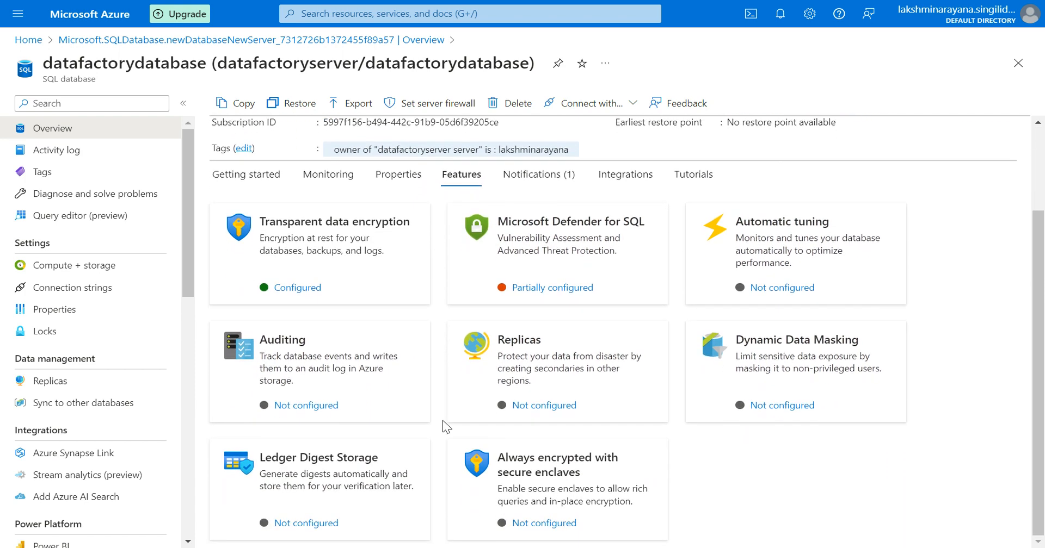
{"action": "scroll", "coordinate": [445, 425], "scroll_direction": "up", "scroll_amount": 2}
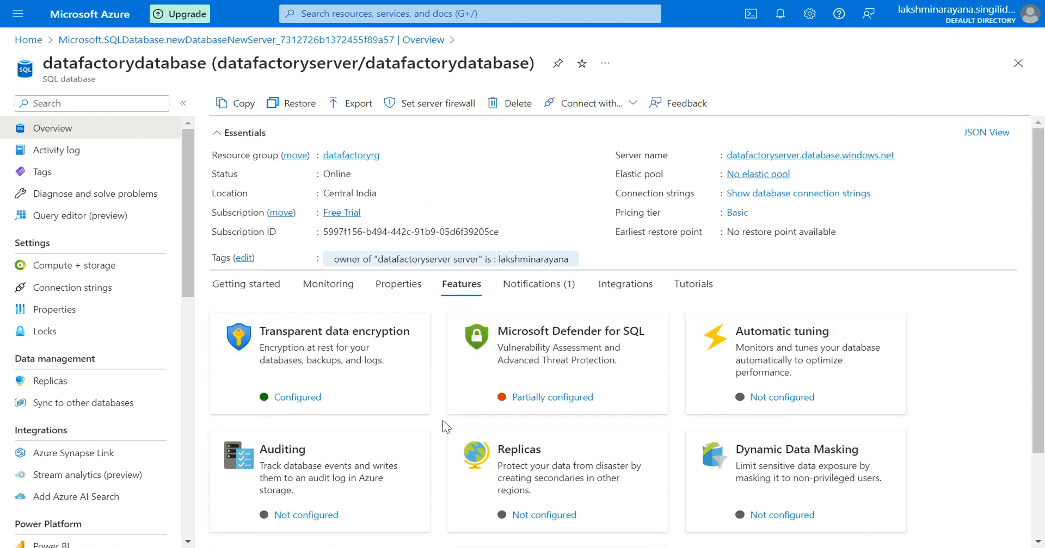
Examine the Power Platform and Azure data service integrations of the database, and browse its other data management and security options.
{"action": "left_click", "coordinate": [626, 284]}
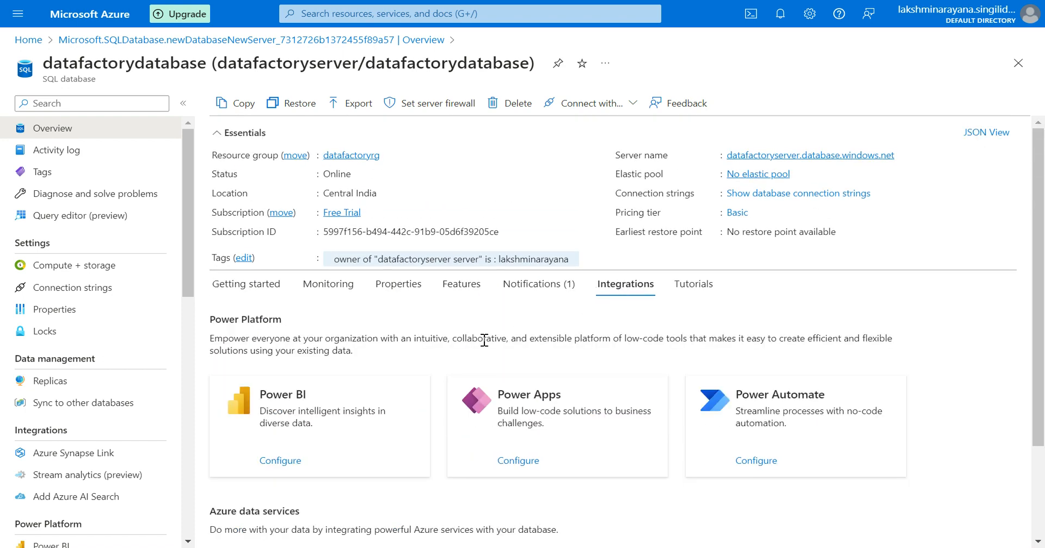
{"action": "scroll", "coordinate": [464, 355], "scroll_direction": "down", "scroll_amount": 1}
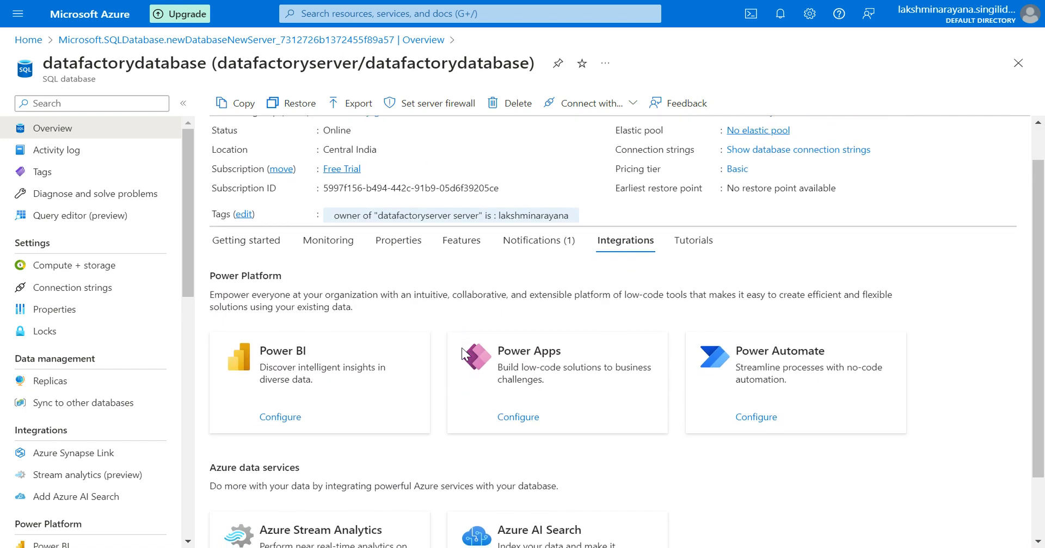
{"action": "scroll", "coordinate": [463, 354], "scroll_direction": "down", "scroll_amount": 2}
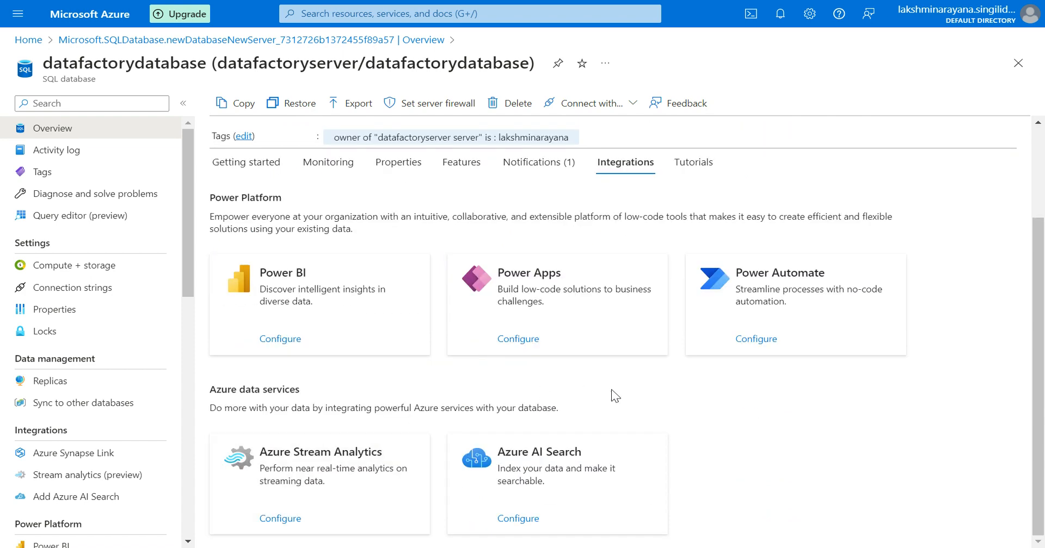
{"action": "scroll", "coordinate": [640, 389], "scroll_direction": "up", "scroll_amount": 3}
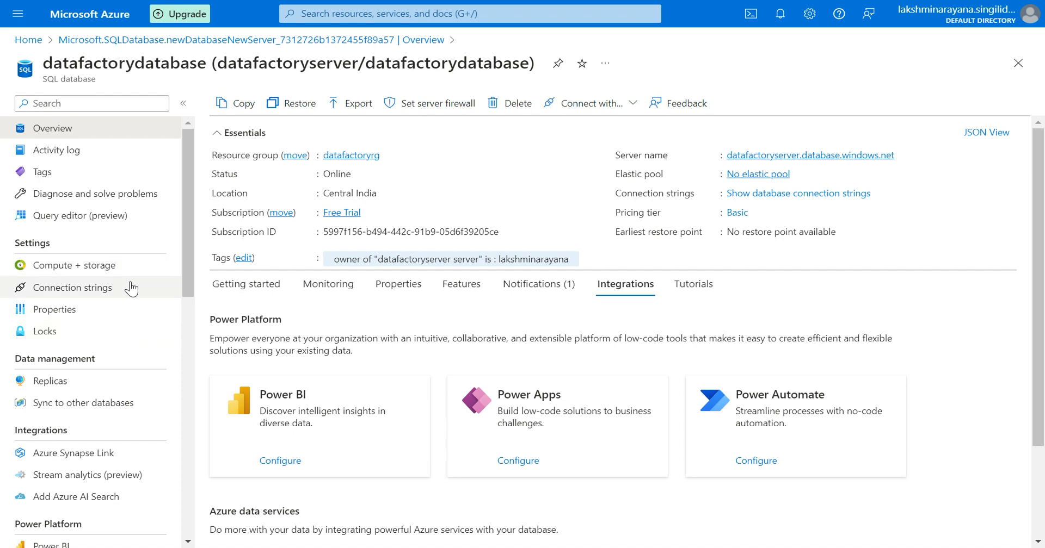
{"action": "scroll", "coordinate": [74, 342], "scroll_direction": "down", "scroll_amount": 2}
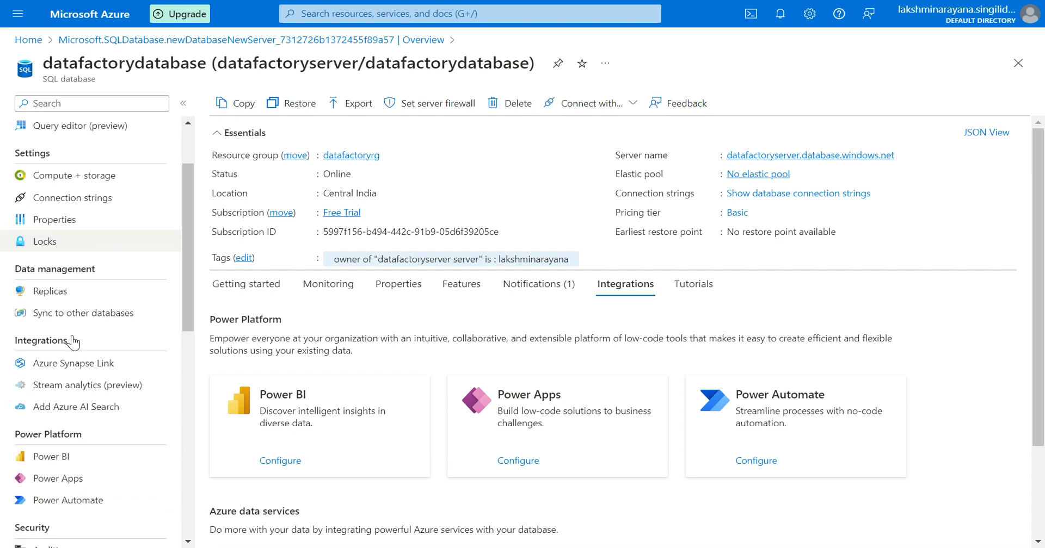
{"action": "scroll", "coordinate": [74, 341], "scroll_direction": "down", "scroll_amount": 3}
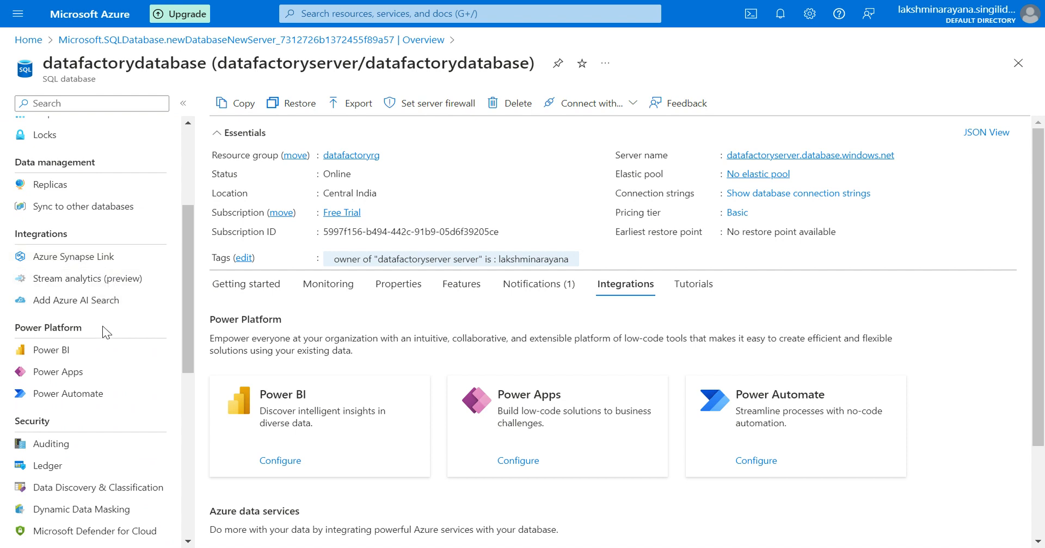
{"action": "scroll", "coordinate": [100, 355], "scroll_direction": "down", "scroll_amount": 2}
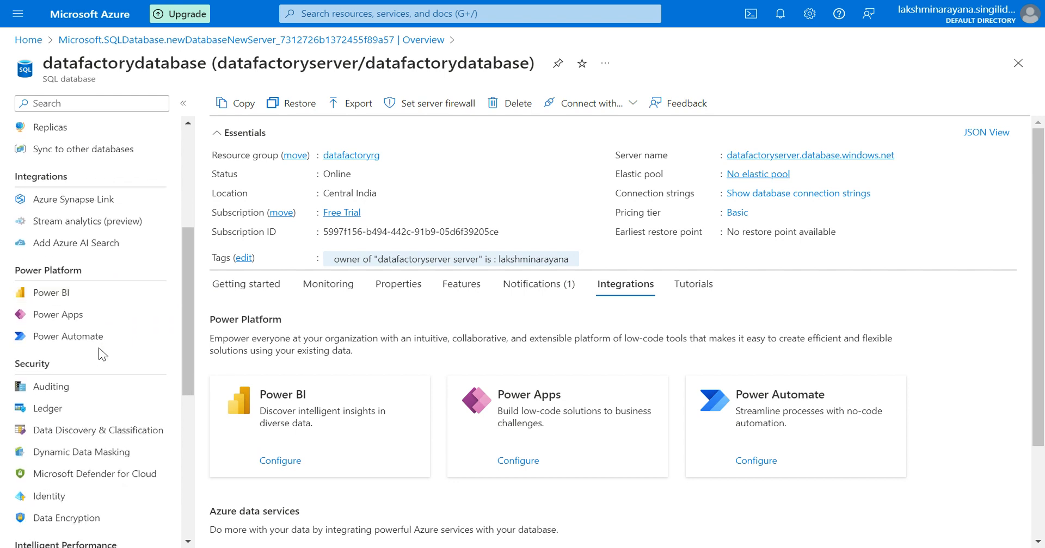
Look through the database's remaining resource options, covering security, intelligent performance, monitoring and automation.
{"action": "scroll", "coordinate": [99, 355], "scroll_direction": "down", "scroll_amount": 4}
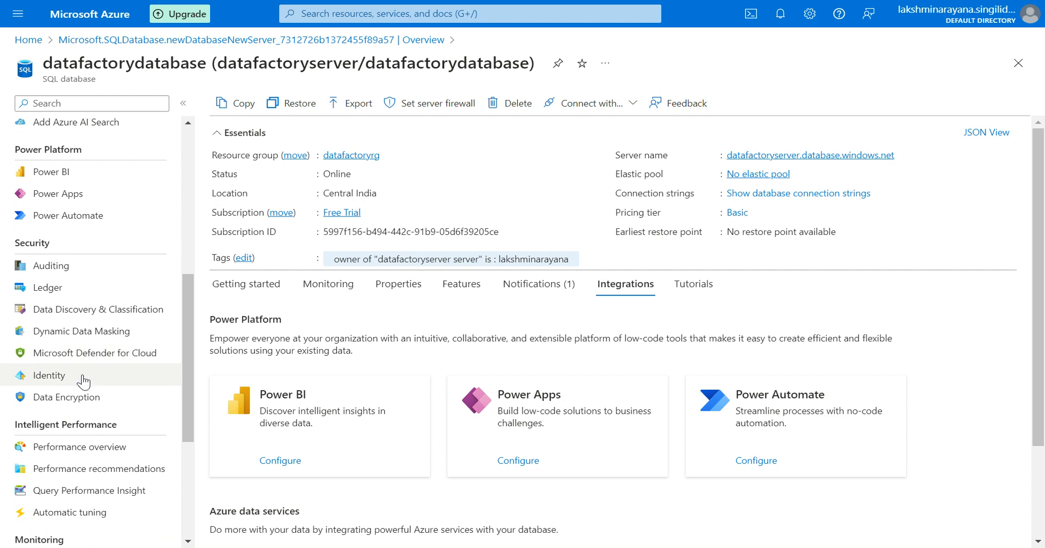
{"action": "scroll", "coordinate": [111, 401], "scroll_direction": "down", "scroll_amount": 4}
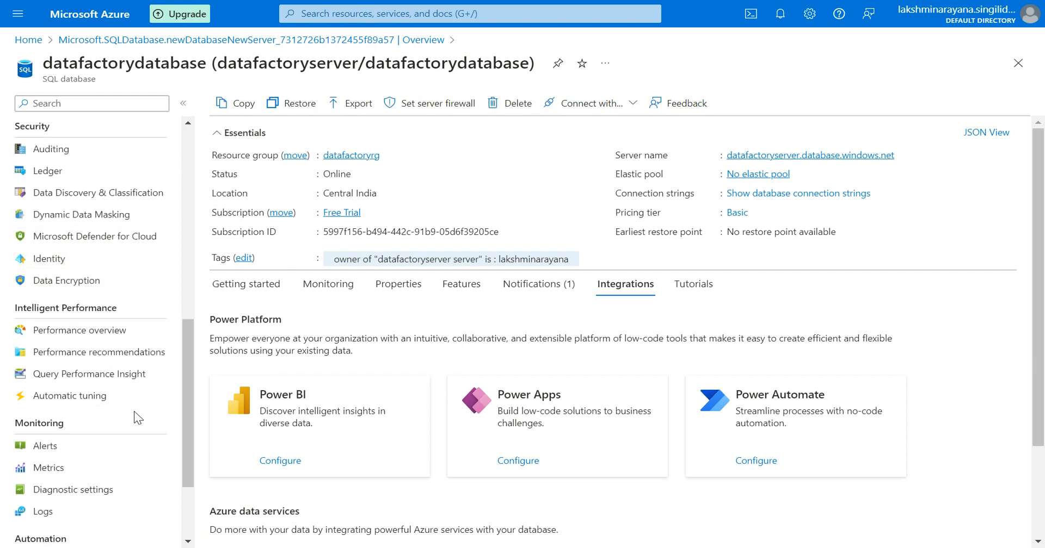
{"action": "scroll", "coordinate": [136, 418], "scroll_direction": "down", "scroll_amount": 3}
{"action": "scroll", "coordinate": [136, 418], "scroll_direction": "down", "scroll_amount": 2}
{"action": "scroll", "coordinate": [134, 416], "scroll_direction": "up", "scroll_amount": 15}
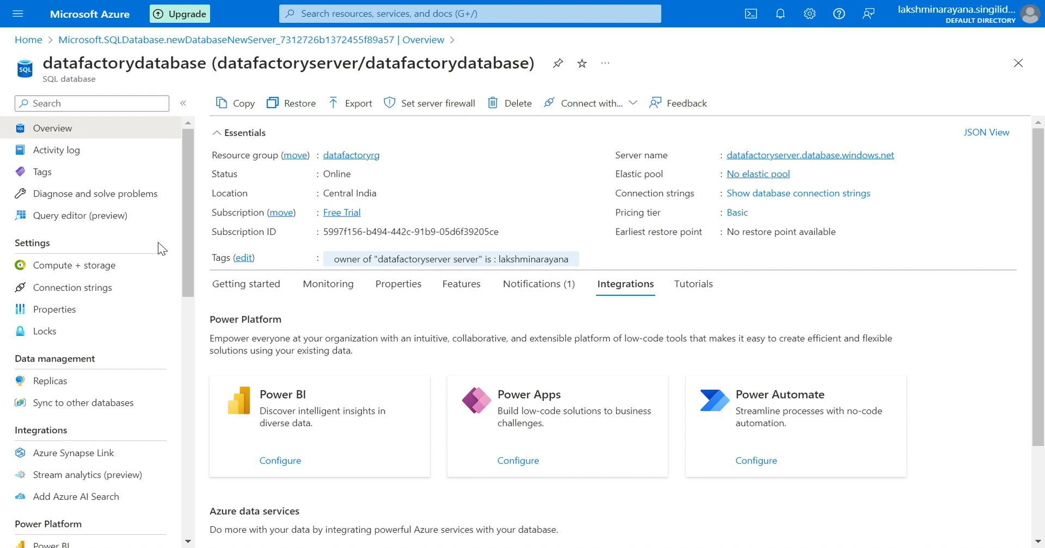
Sign in to the query editor of datafactorydatabase with SQL server authentication, entering the server admin password.
{"action": "left_click", "coordinate": [82, 216]}
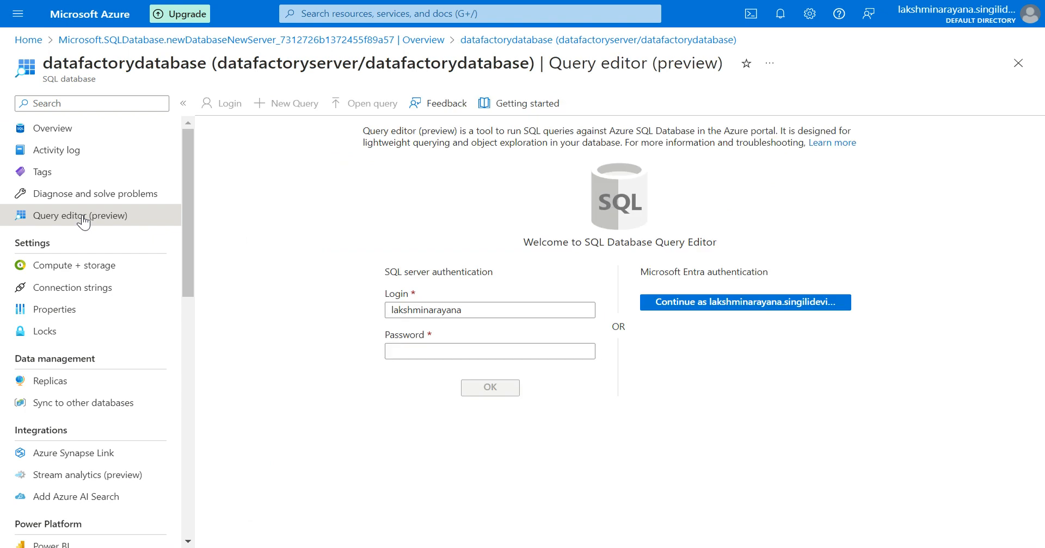
{"action": "left_click", "coordinate": [442, 352]}
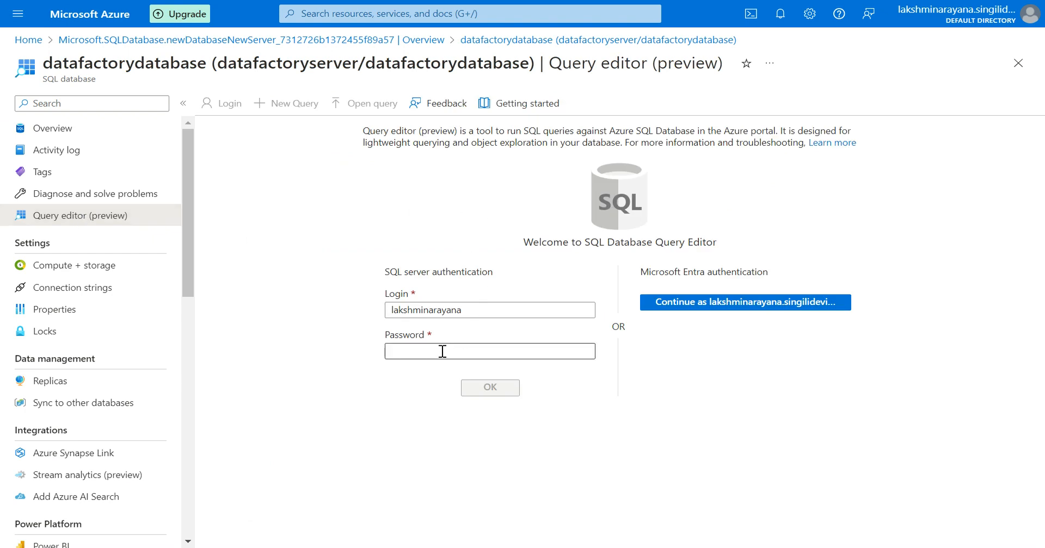
{"action": "left_click", "coordinate": [443, 352]}
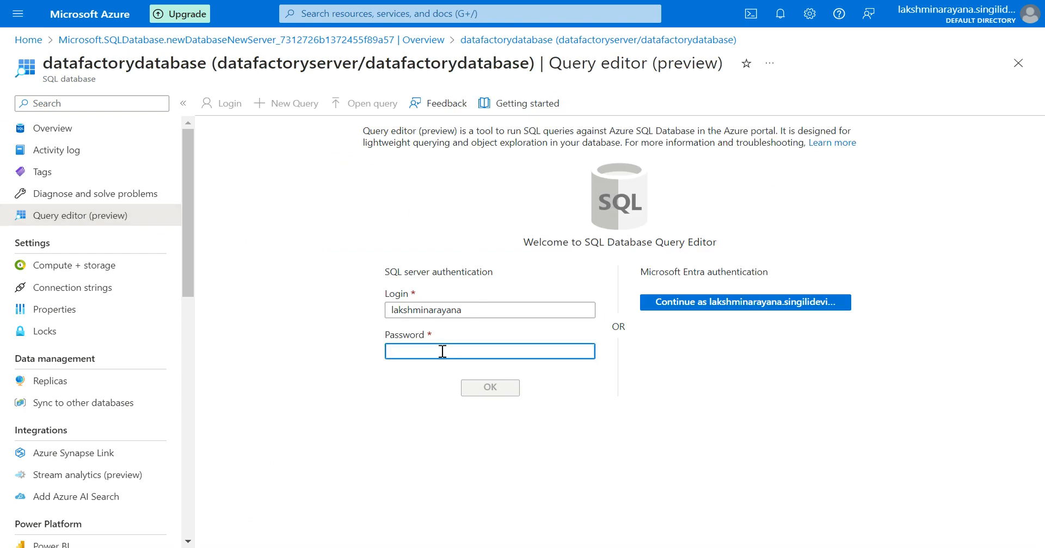
{"action": "type", "text": "•"}
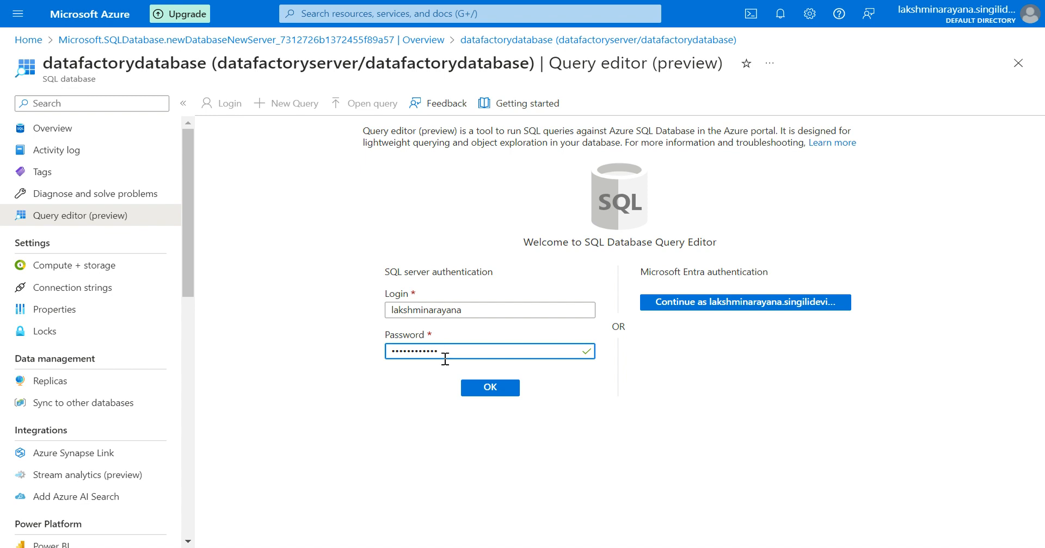
{"action": "left_click", "coordinate": [471, 386]}
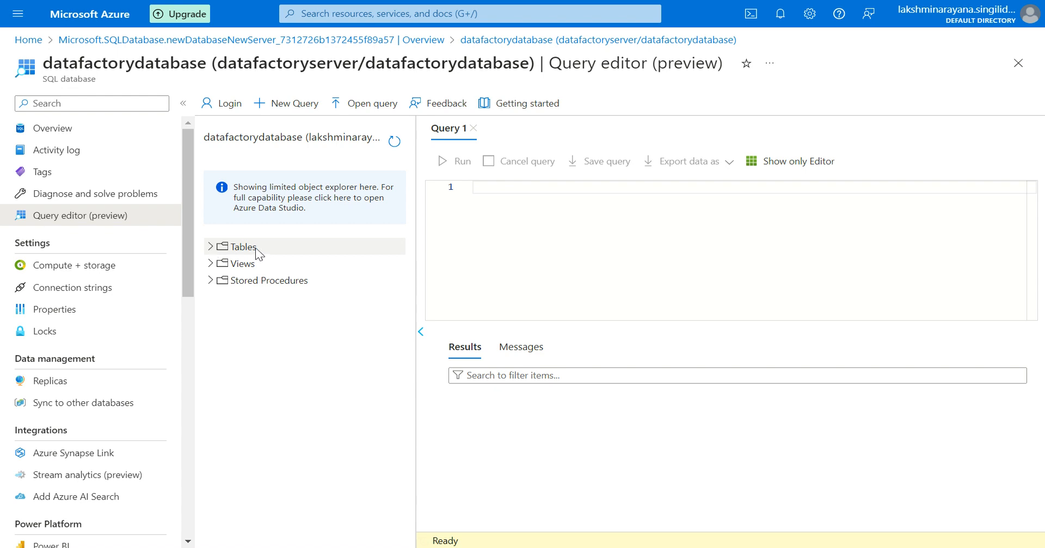
Examine the database's tables, views and stored procedures in the object explorer, leaving only the table list expanded.
{"action": "left_click", "coordinate": [211, 248]}
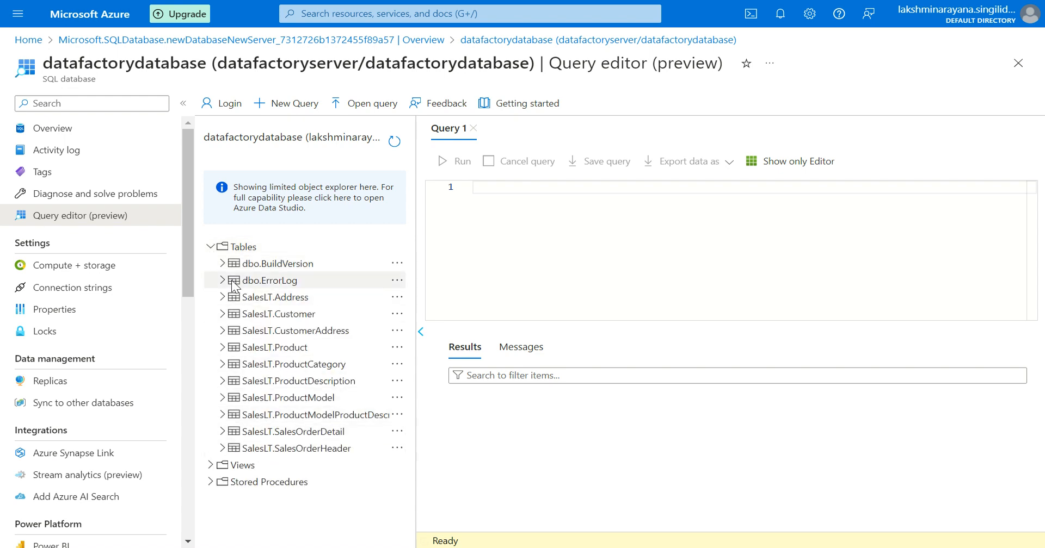
{"action": "left_click", "coordinate": [210, 248]}
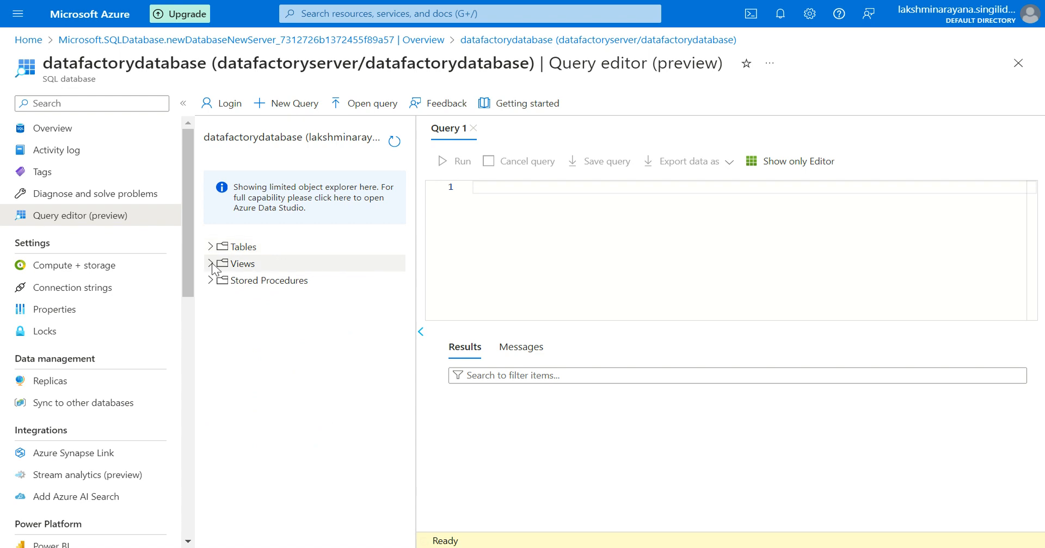
{"action": "left_click", "coordinate": [210, 264]}
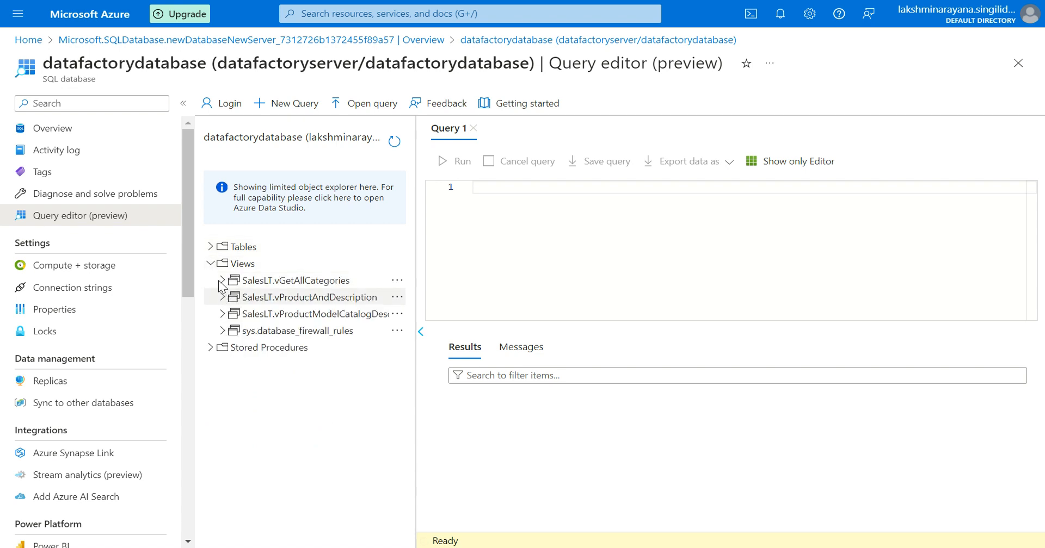
{"action": "left_click", "coordinate": [211, 264]}
{"action": "left_click", "coordinate": [212, 286]}
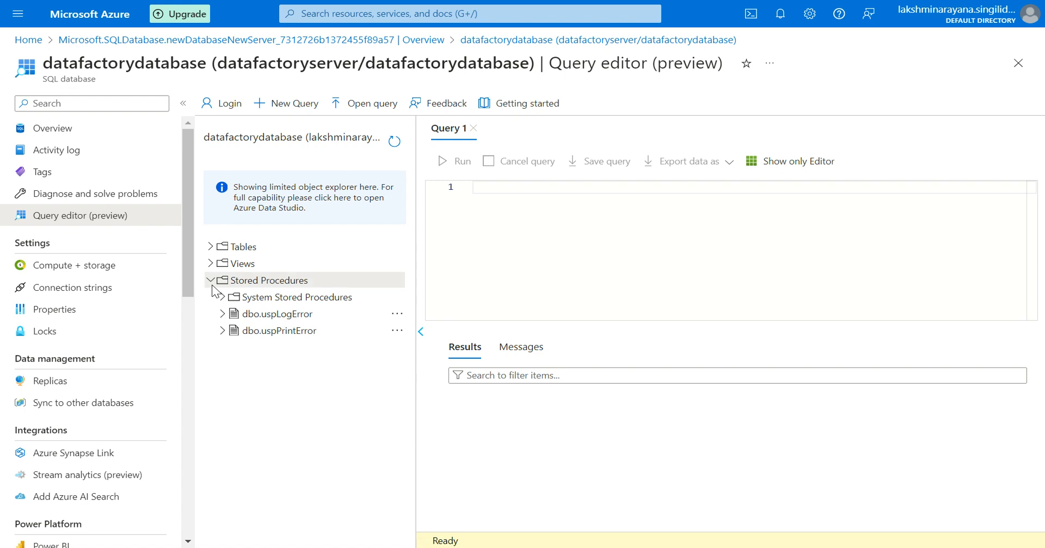
{"action": "left_click", "coordinate": [211, 282]}
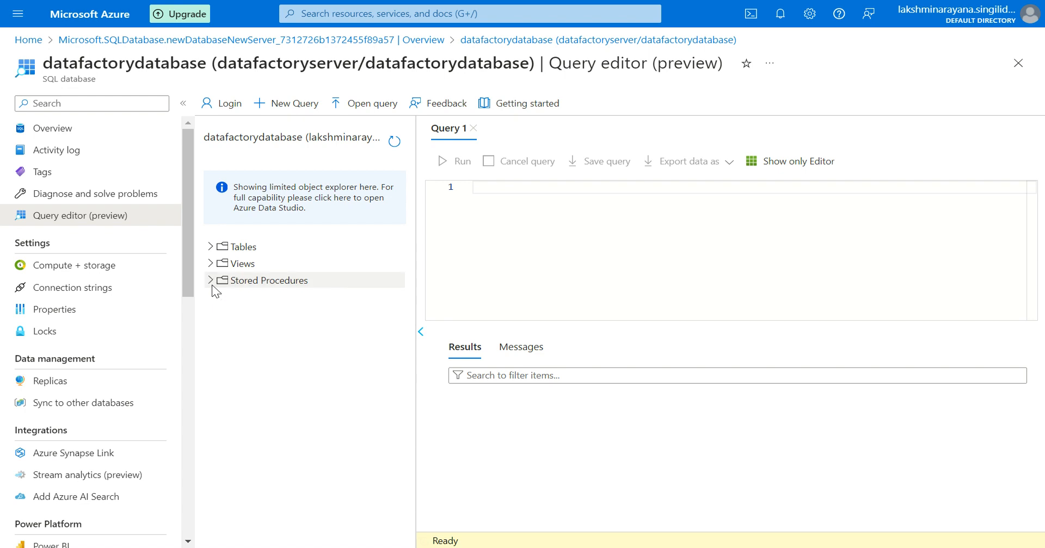
{"action": "left_click", "coordinate": [211, 249]}
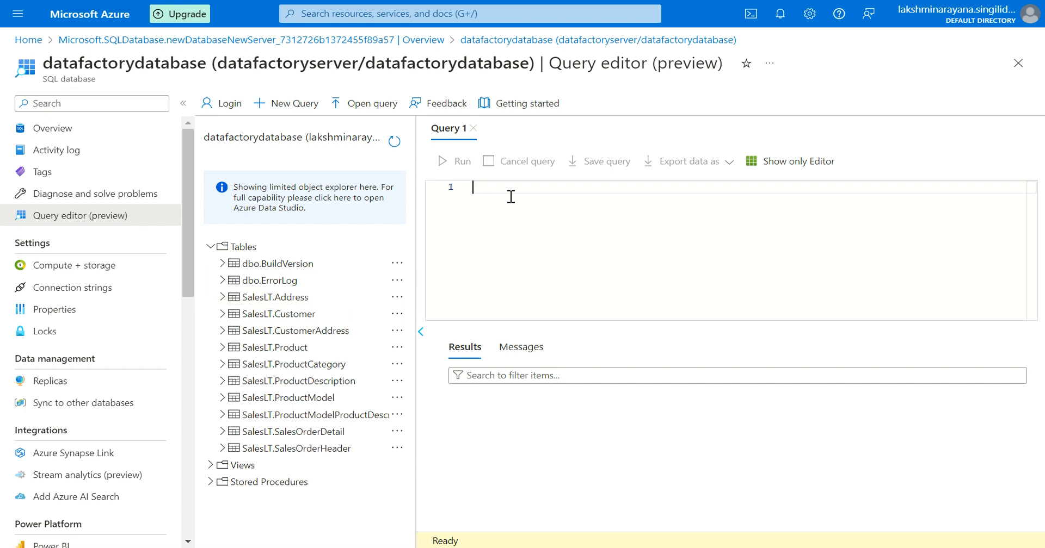
Write the query "select * from [SalesLT].[Address]" in Query 1 and run it.
{"action": "type", "text": "select"}
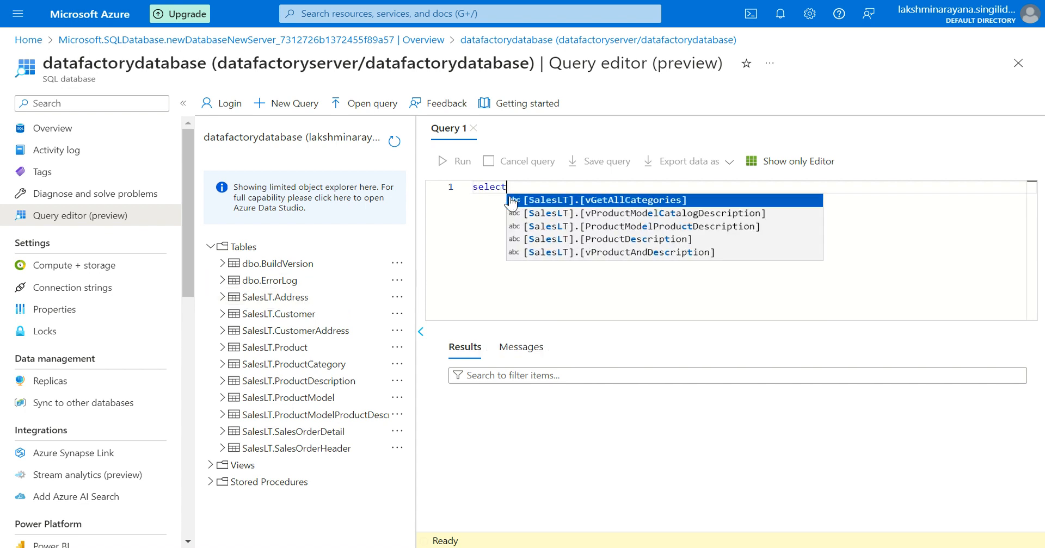
{"action": "type", "text": " *"}
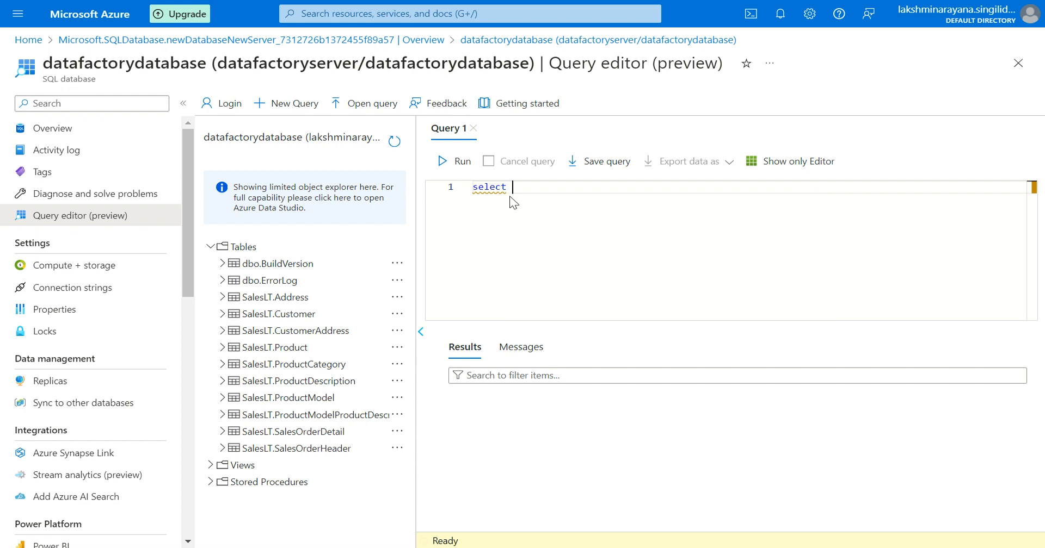
{"action": "type", "text": " from salee"}
{"action": "key", "text": "BackSpace"}
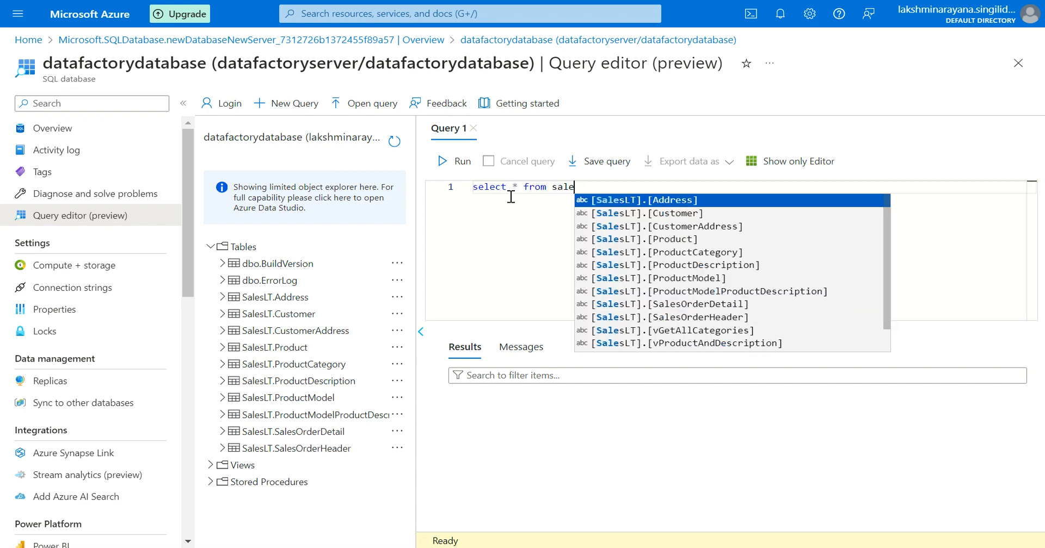
{"action": "key", "text": "Return"}
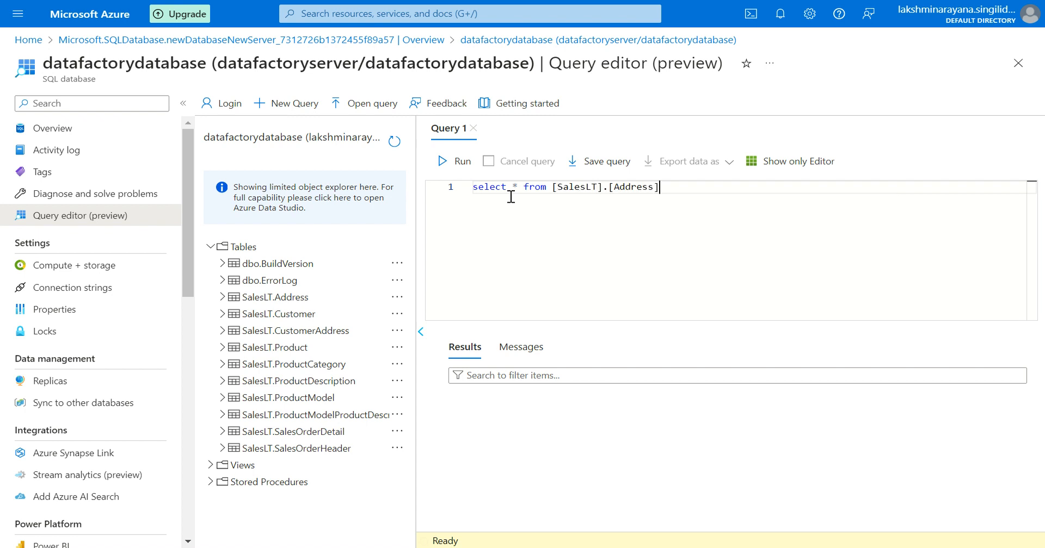
{"action": "key", "text": "ctrl+Return"}
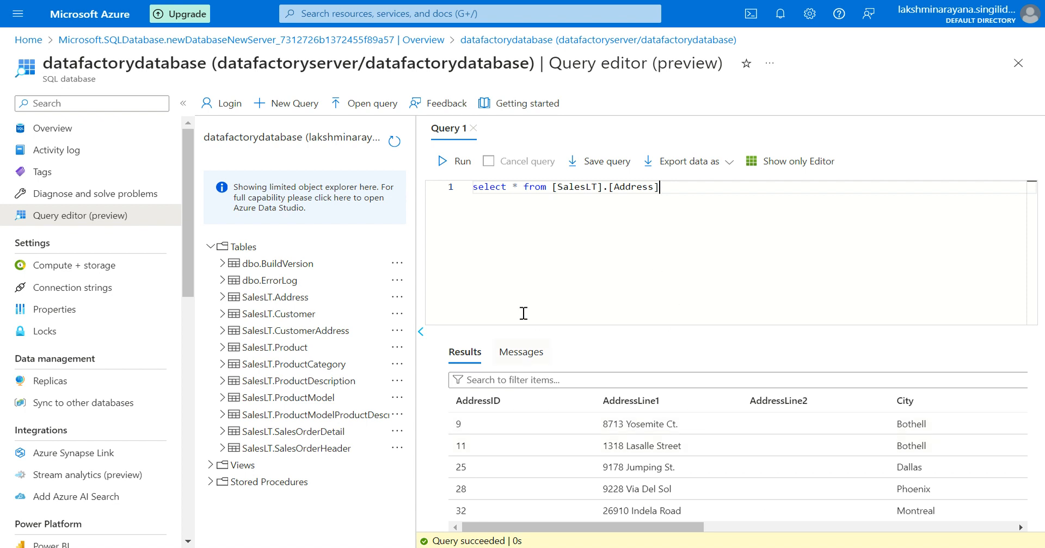
Review the Address query's messages and all result columns, collapsing the resource menu to widen the results.
{"action": "left_click", "coordinate": [521, 352]}
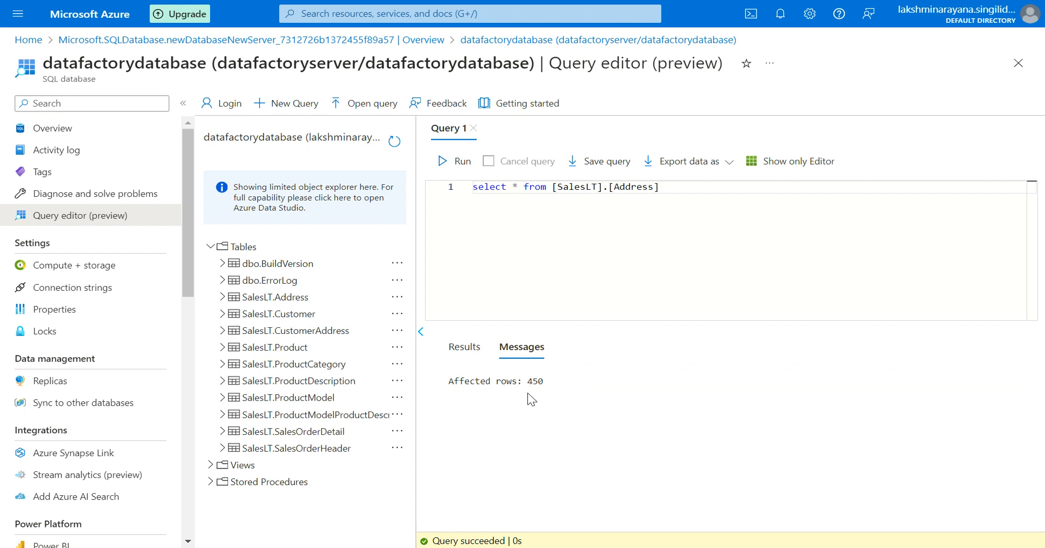
{"action": "left_click", "coordinate": [456, 351]}
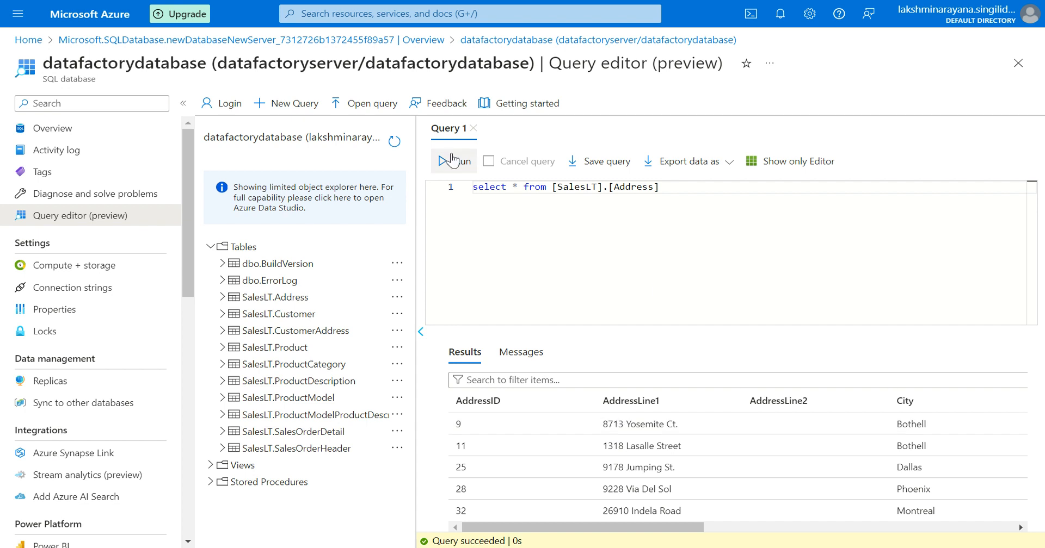
{"action": "left_click", "coordinate": [183, 107]}
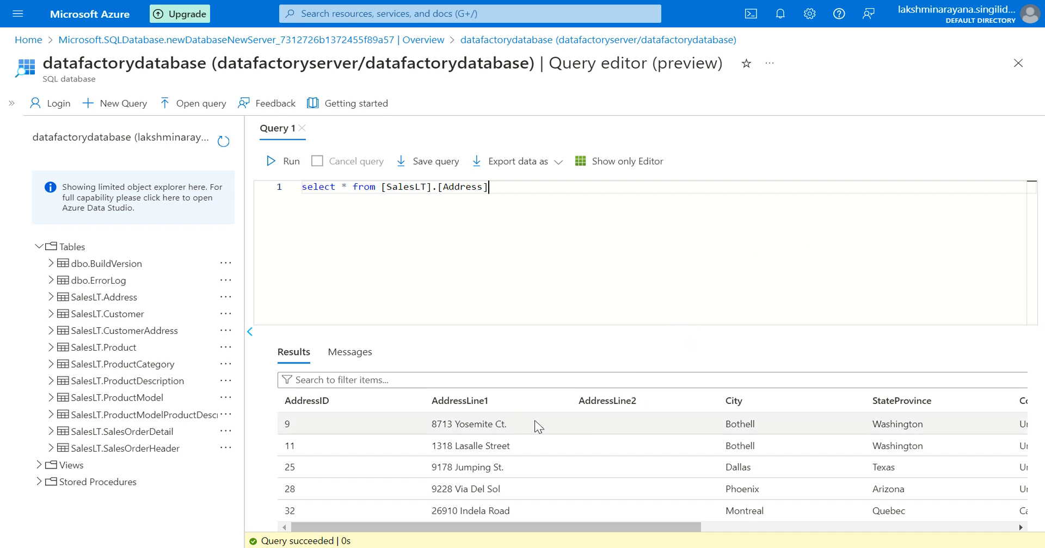
{"action": "scroll", "coordinate": [808, 413], "scroll_direction": "right", "scroll_amount": 10}
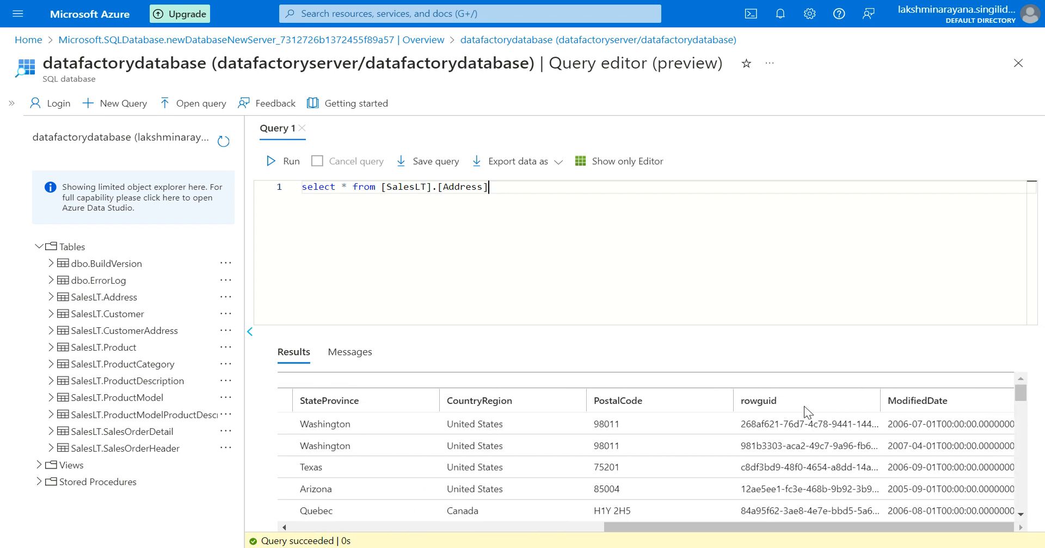
{"action": "scroll", "coordinate": [805, 413], "scroll_direction": "left", "scroll_amount": 10}
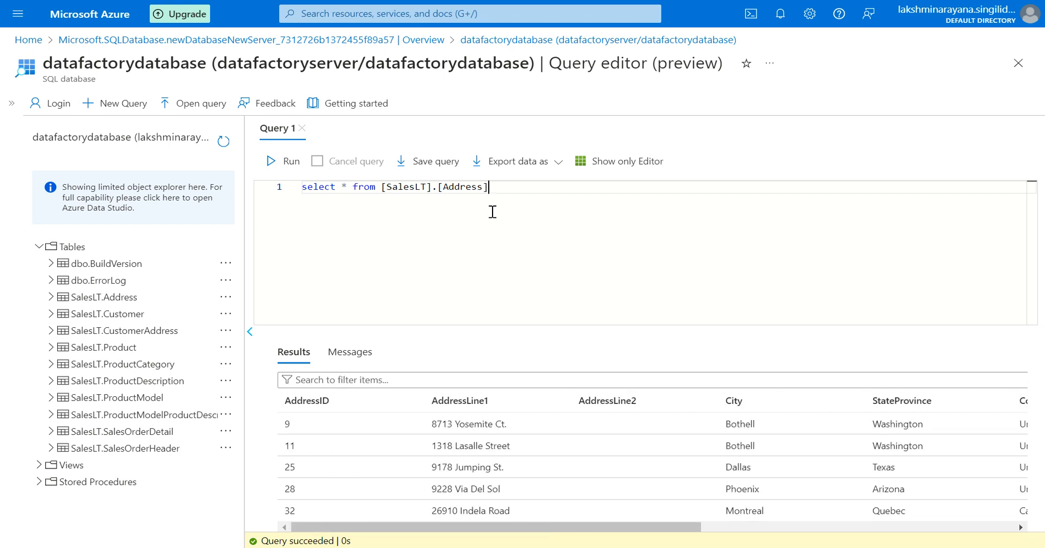
Add "select * from [SalesLT].[Product]" on a second line of the query and run only that statement.
{"action": "key", "text": "Return"}
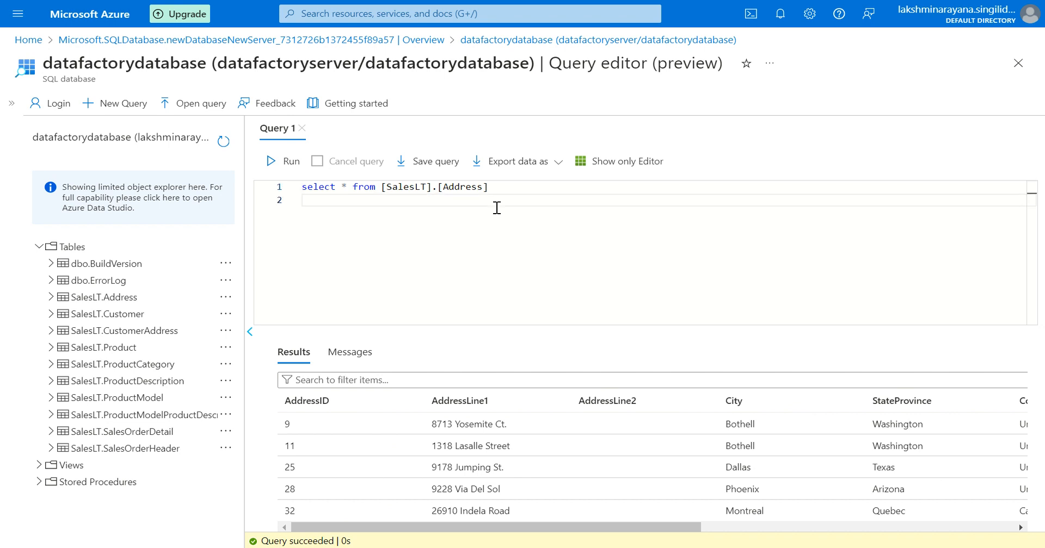
{"action": "type", "text": "select * from pr"}
{"action": "key", "text": "Down"}
{"action": "key", "text": "Return"}
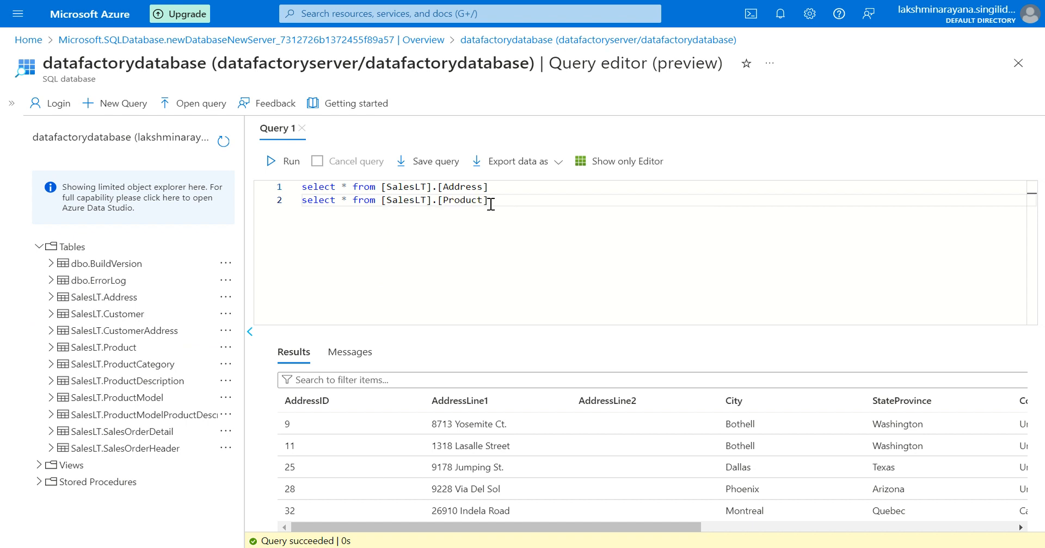
{"action": "left_click_drag", "start_coordinate": [488, 201], "coordinate": [301, 203]}
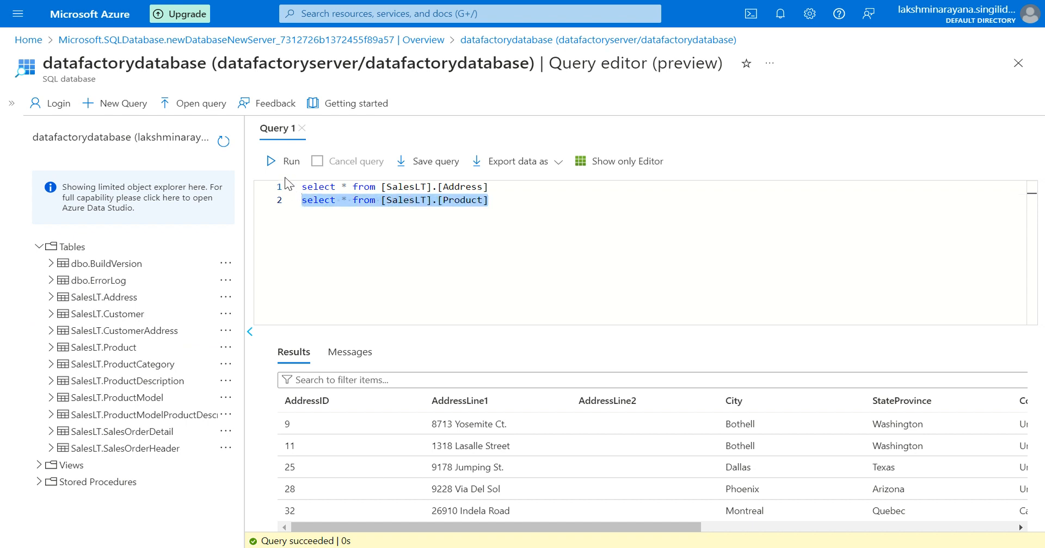
{"action": "left_click", "coordinate": [267, 164]}
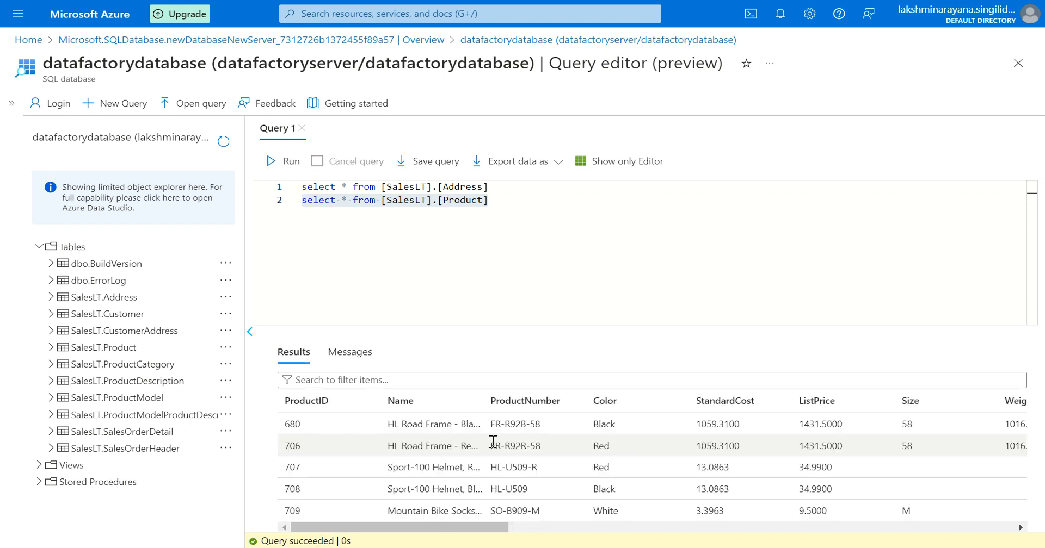
Review the Product query's messages and examine its result columns from product names through to the thumbnail and rowguid data.
{"action": "left_click", "coordinate": [348, 353]}
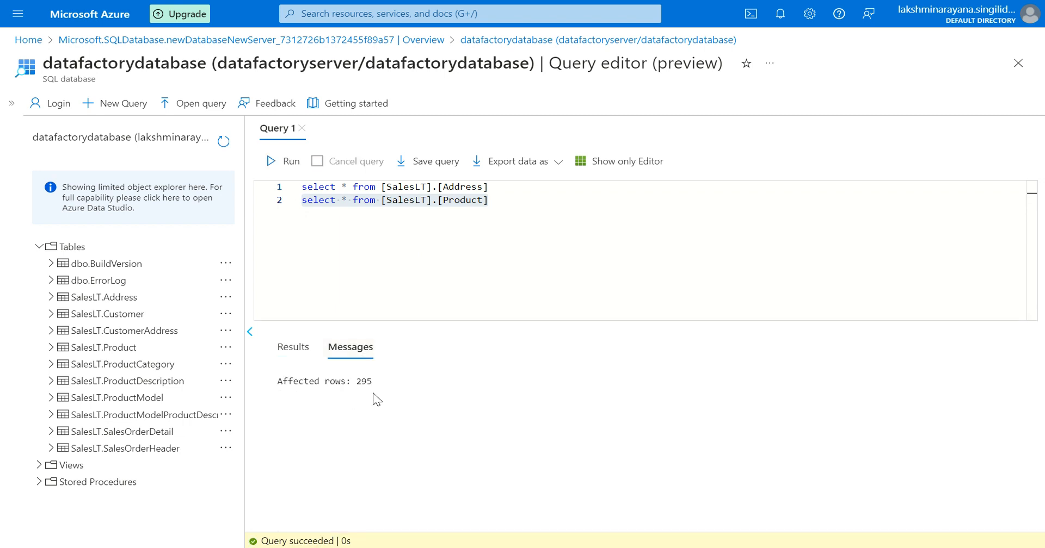
{"action": "left_click", "coordinate": [292, 351]}
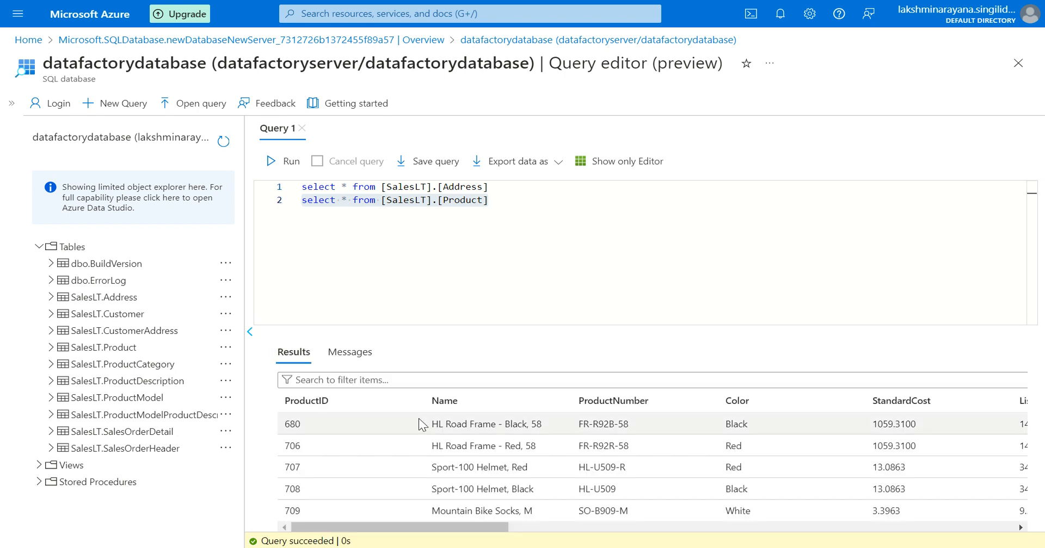
{"action": "scroll", "coordinate": [643, 429], "scroll_direction": "right", "scroll_amount": 5}
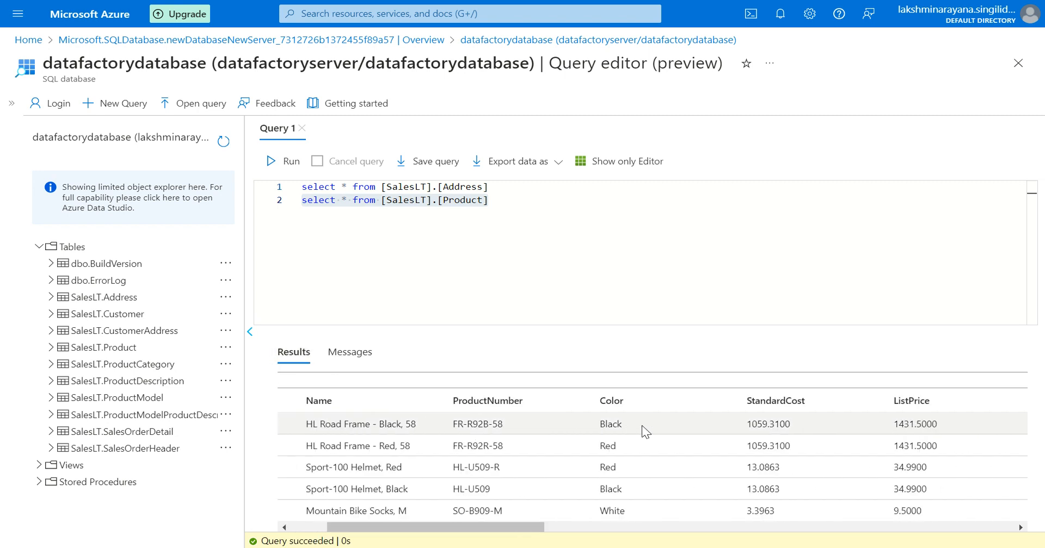
{"action": "scroll", "coordinate": [645, 432], "scroll_direction": "right", "scroll_amount": 6}
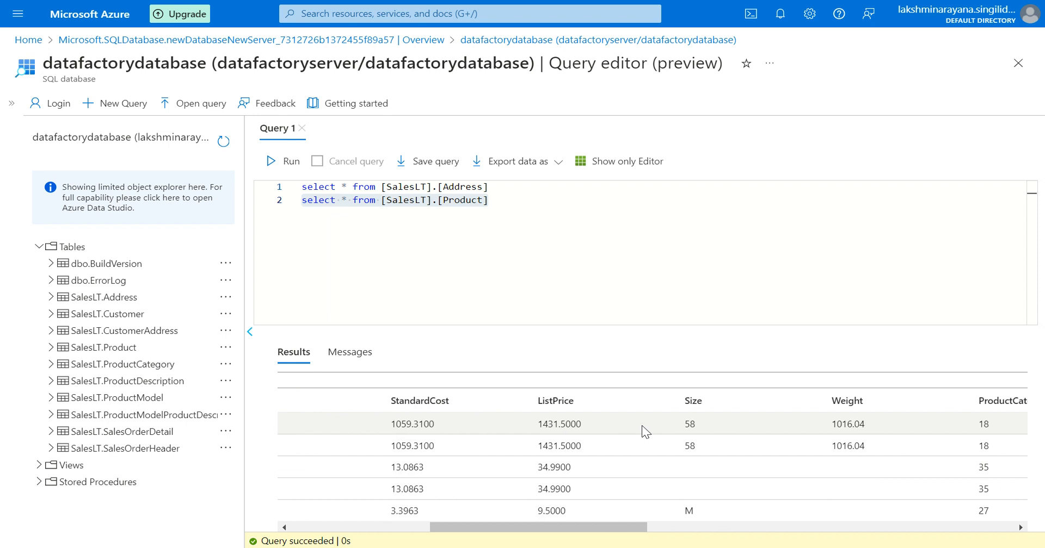
{"action": "scroll", "coordinate": [644, 432], "scroll_direction": "right", "scroll_amount": 3}
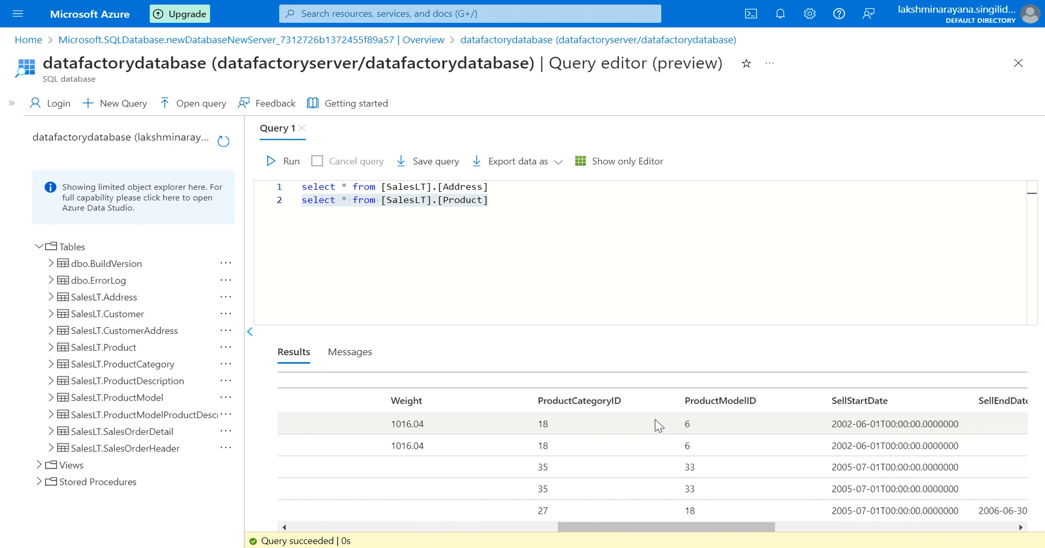
{"action": "scroll", "coordinate": [648, 430], "scroll_direction": "right", "scroll_amount": 6}
{"action": "scroll", "coordinate": [656, 420], "scroll_direction": "right", "scroll_amount": 7}
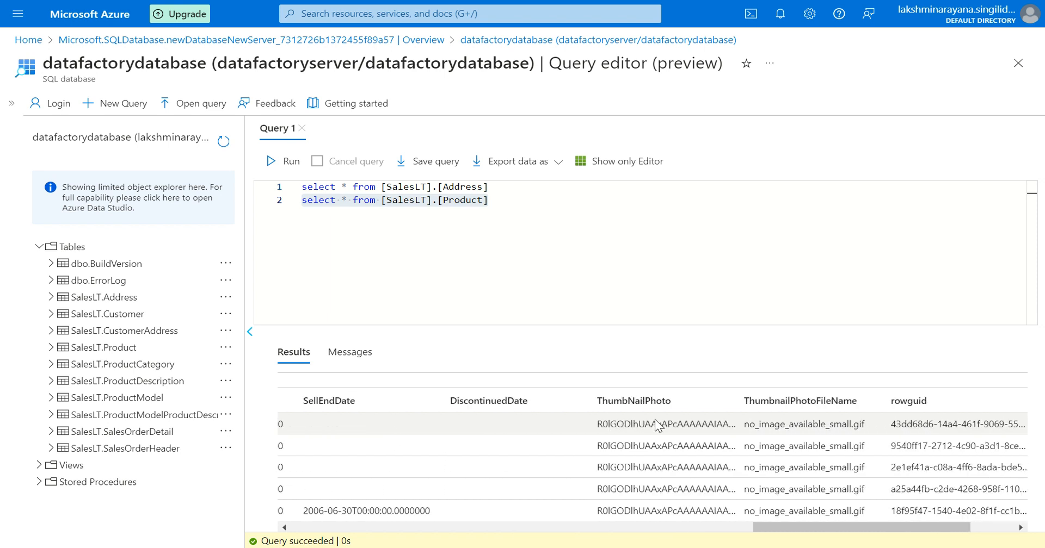
{"action": "scroll", "coordinate": [656, 420], "scroll_direction": "left", "scroll_amount": 15}
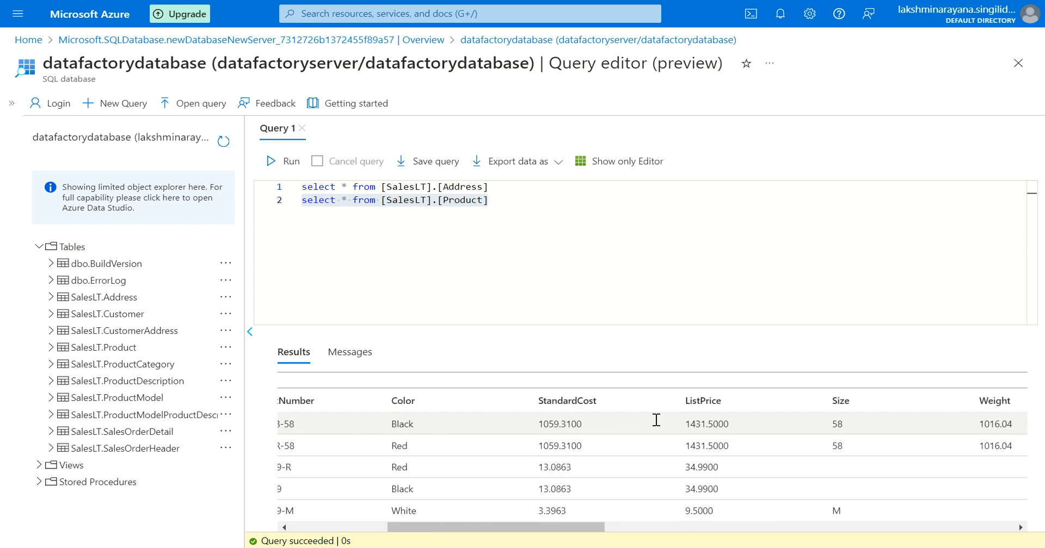
Add the filter line "where Colour = 'Black'" below the Product statement in Query 1.
{"action": "scroll", "coordinate": [659, 426], "scroll_direction": "down", "scroll_amount": 1}
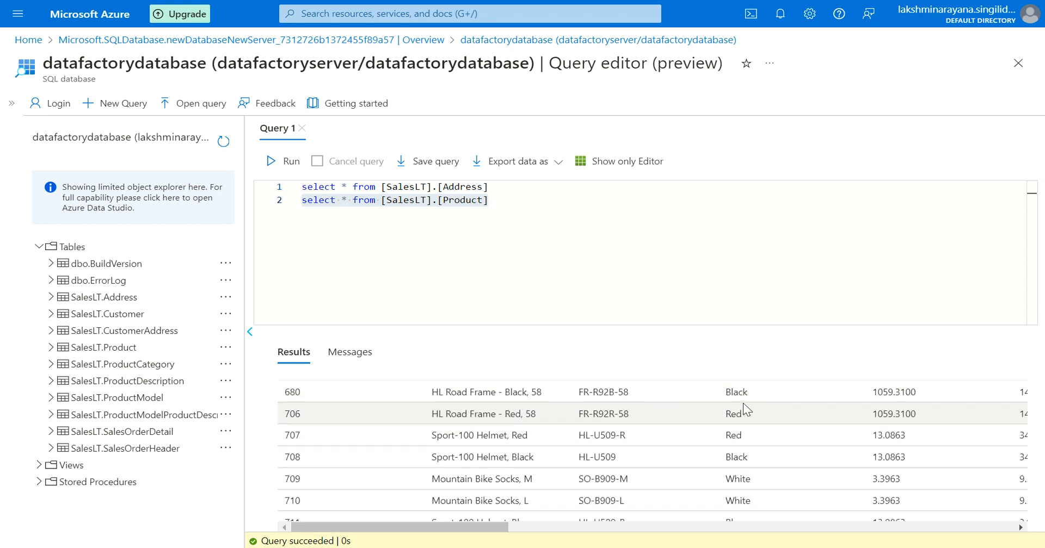
{"action": "scroll", "coordinate": [740, 406], "scroll_direction": "up", "scroll_amount": 1}
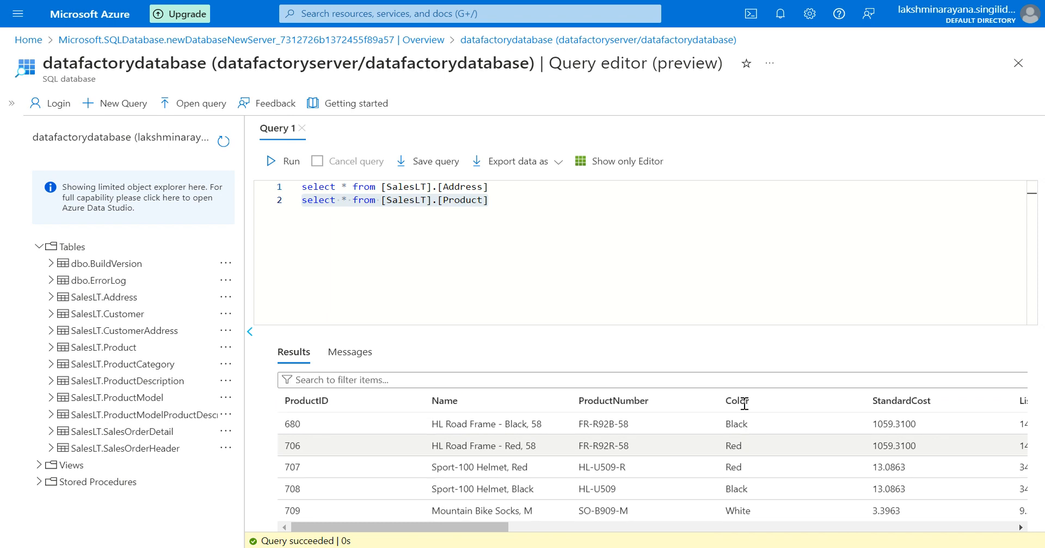
{"action": "left_click", "coordinate": [495, 208]}
{"action": "key", "text": "Return"}
{"action": "type", "text": "wh"}
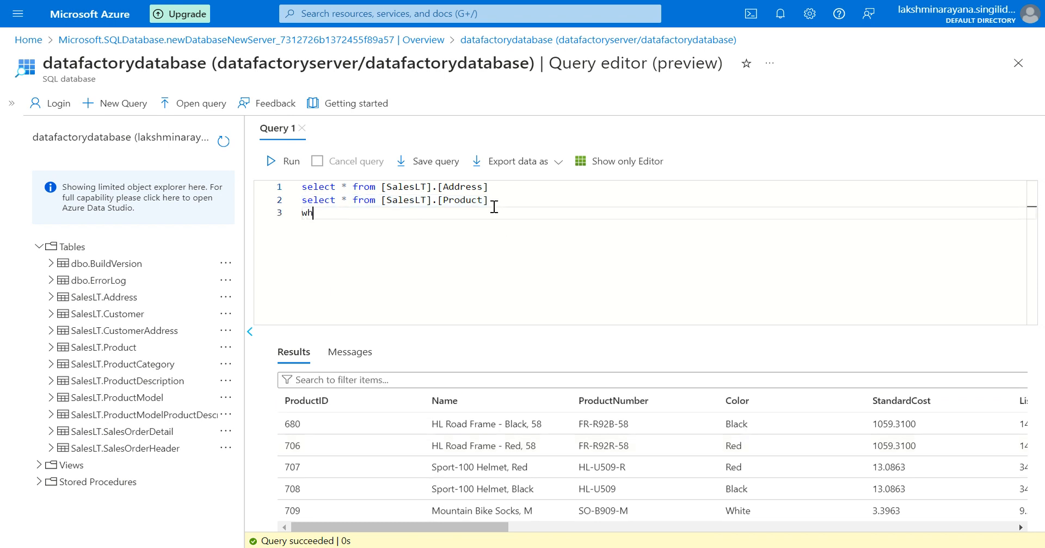
{"action": "type", "text": "ere C"}
{"action": "type", "text": "olour"}
{"action": "type", "text": " ="}
{"action": "type", "text": " ''"}
{"action": "type", "text": "Black"}
{"action": "double_click", "coordinate": [341, 215]}
{"action": "type", "text": "Colour"}
Try to run only the Product statement together with its Colour filter.
{"action": "left_click_drag", "start_coordinate": [427, 213], "coordinate": [298, 206]}
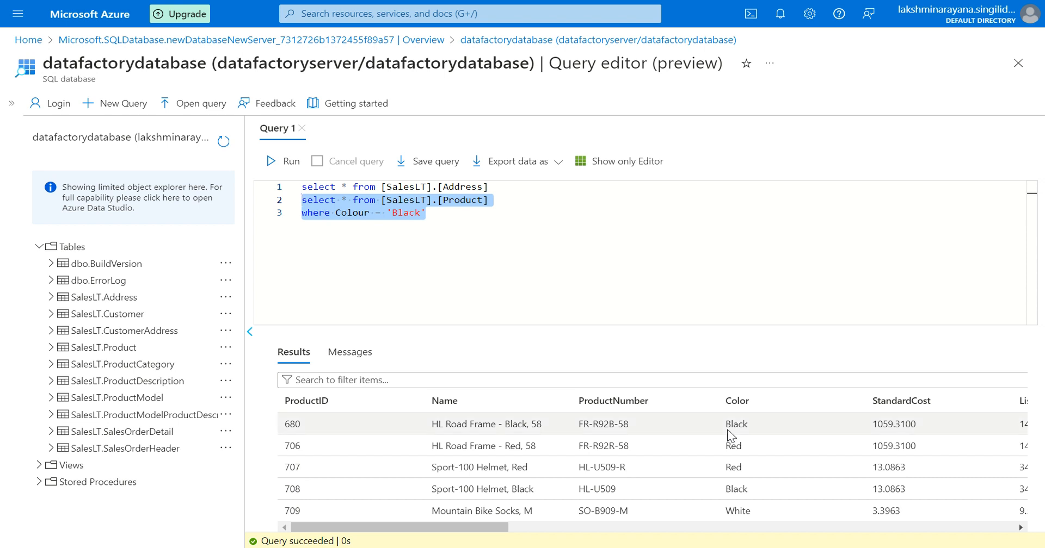
{"action": "scroll", "coordinate": [731, 435], "scroll_direction": "down", "scroll_amount": 3}
{"action": "scroll", "coordinate": [730, 422], "scroll_direction": "up", "scroll_amount": 3}
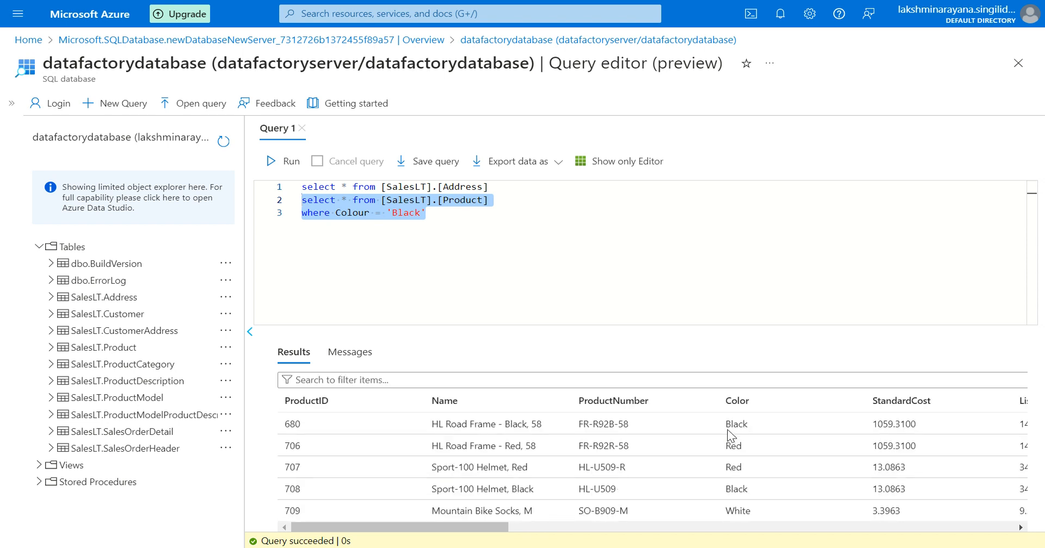
{"action": "left_click", "coordinate": [270, 162]}
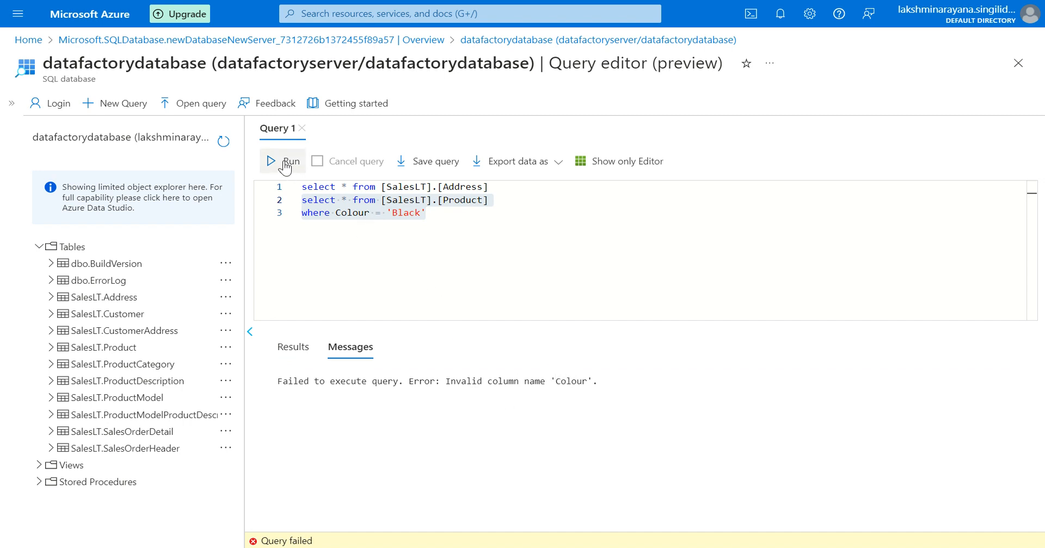
Run only "select * from [SalesLT].[Product]" without the filter to check the table's column names.
{"action": "left_click", "coordinate": [440, 216]}
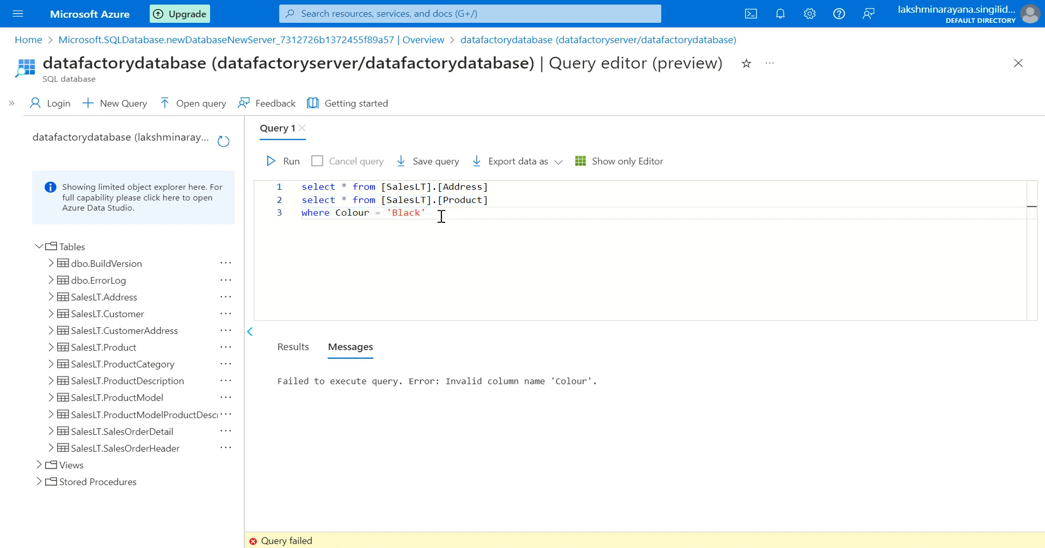
{"action": "left_click_drag", "start_coordinate": [489, 200], "coordinate": [300, 206]}
{"action": "left_click", "coordinate": [273, 162]}
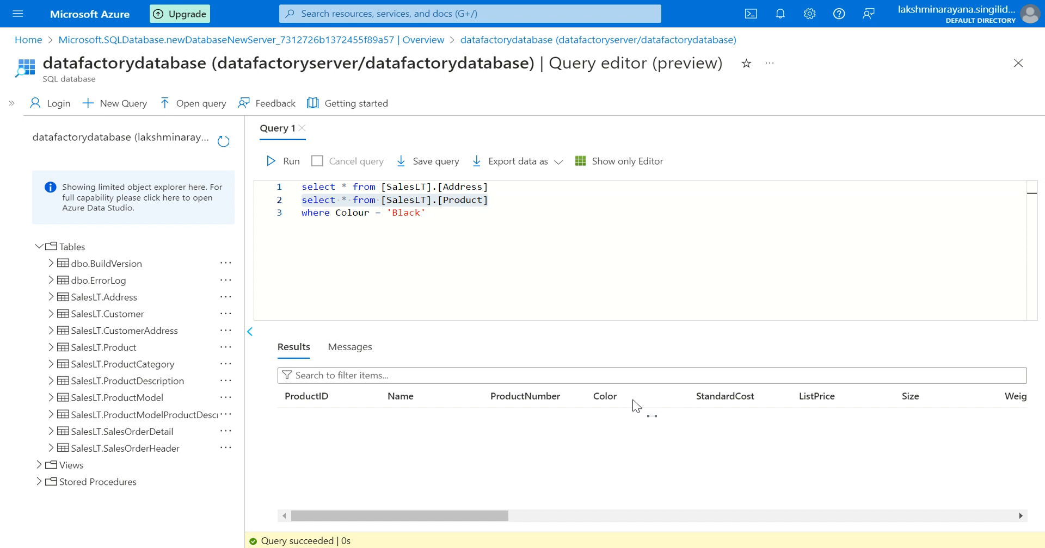
Correct the filter's column name to Color, run the Product statement with its filter, and review the returned rows.
{"action": "left_click", "coordinate": [365, 213]}
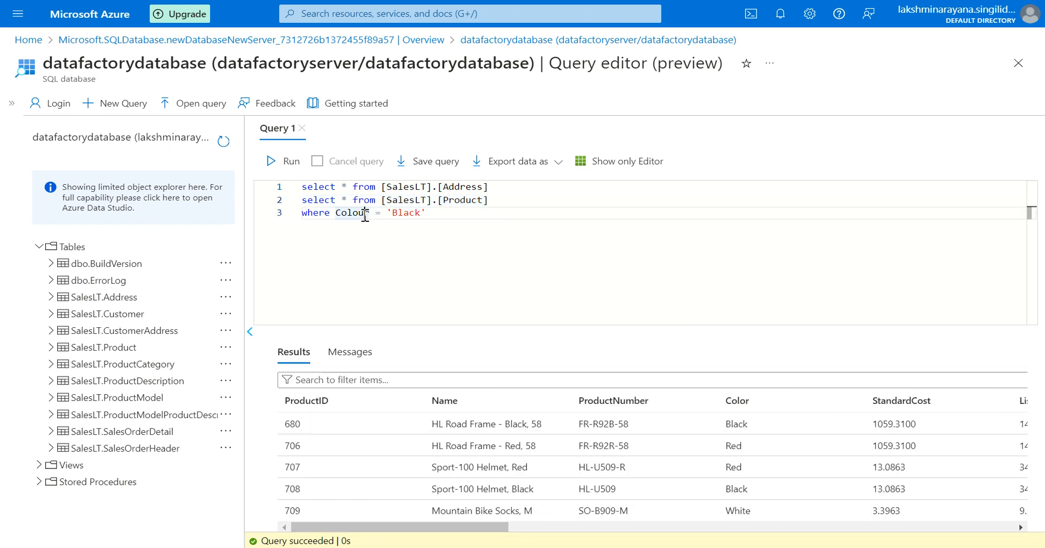
{"action": "key", "text": "BackSpace"}
{"action": "left_click_drag", "start_coordinate": [421, 212], "coordinate": [293, 205]}
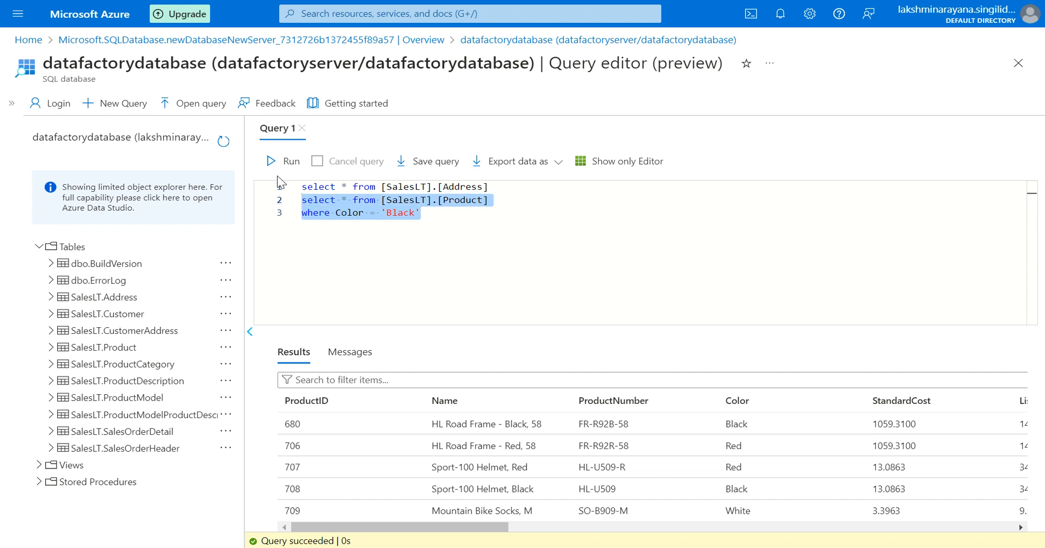
{"action": "left_click", "coordinate": [269, 162]}
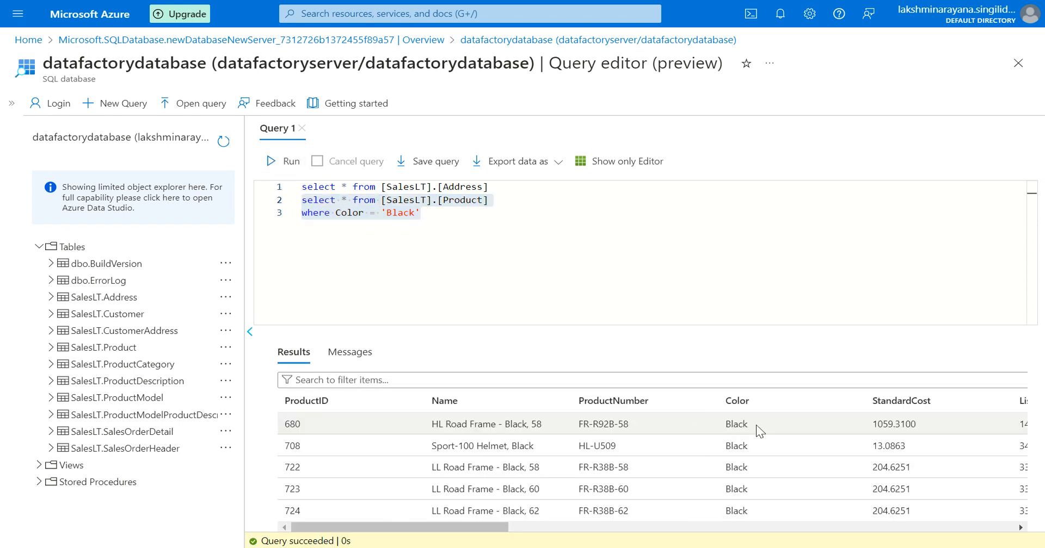
{"action": "scroll", "coordinate": [759, 433], "scroll_direction": "down", "scroll_amount": 3}
{"action": "scroll", "coordinate": [756, 439], "scroll_direction": "down", "scroll_amount": 10}
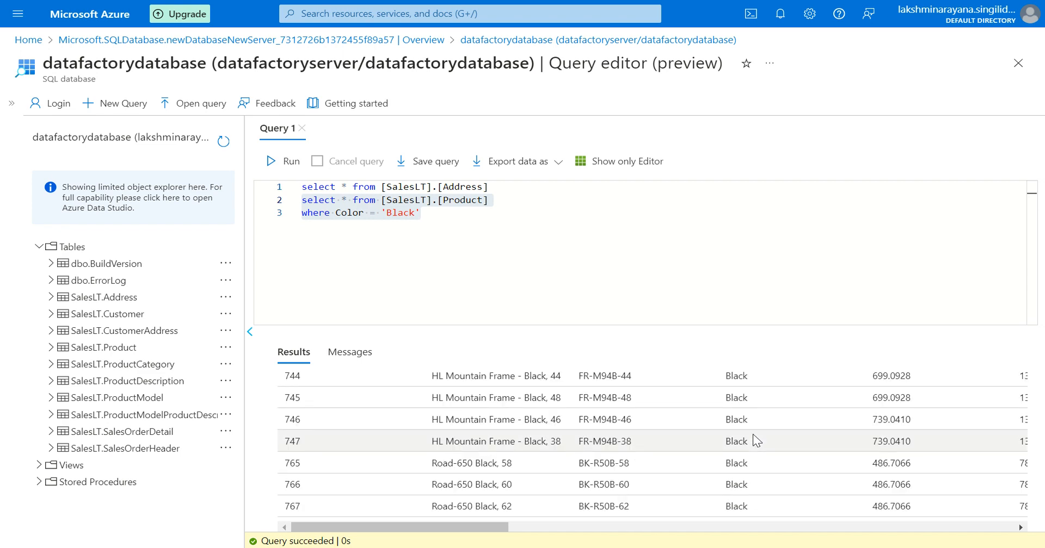
{"action": "scroll", "coordinate": [757, 441], "scroll_direction": "up", "scroll_amount": 15}
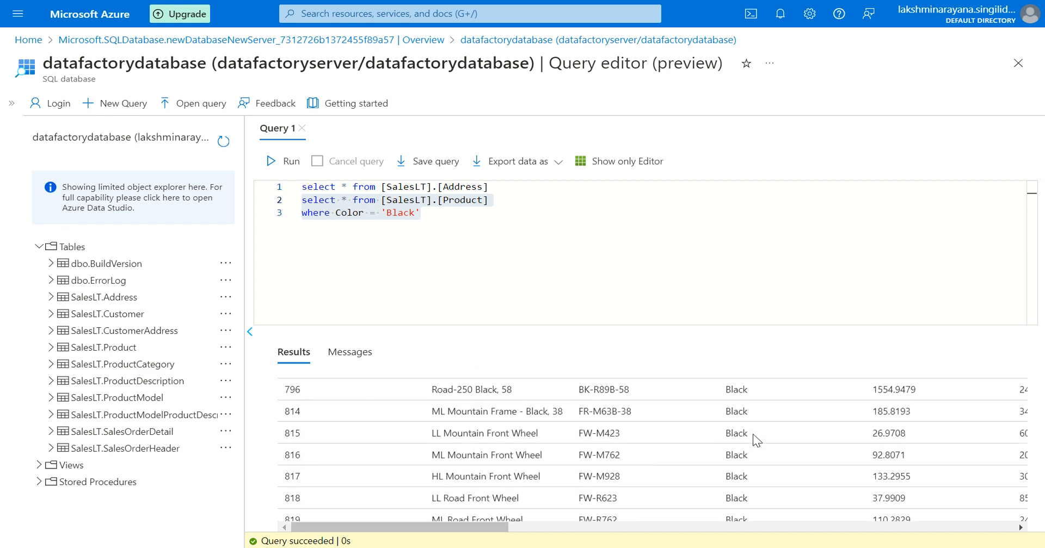
Change the Color filter value to 'Red', run the filtered Product statement, and look through the returned rows.
{"action": "left_click", "coordinate": [414, 214]}
{"action": "key", "text": "BackSpace"}
{"action": "key", "text": "BackSpace"}
{"action": "key", "text": "BackSpace"}
{"action": "key", "text": "BackSpace"}
{"action": "key", "text": "BackSpace"}
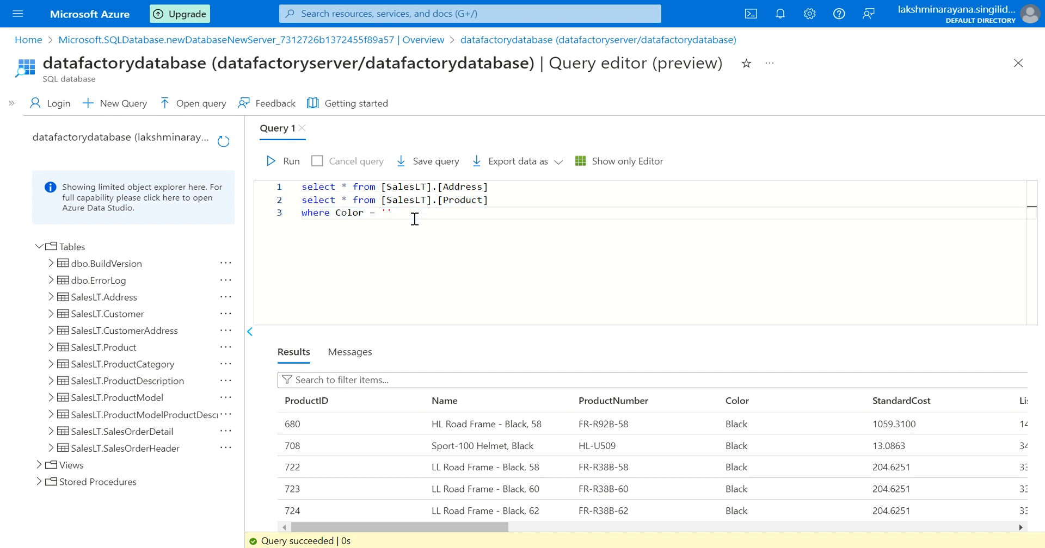
{"action": "type", "text": "Red"}
{"action": "left_click_drag", "start_coordinate": [415, 214], "coordinate": [302, 200]}
{"action": "left_click", "coordinate": [276, 163]}
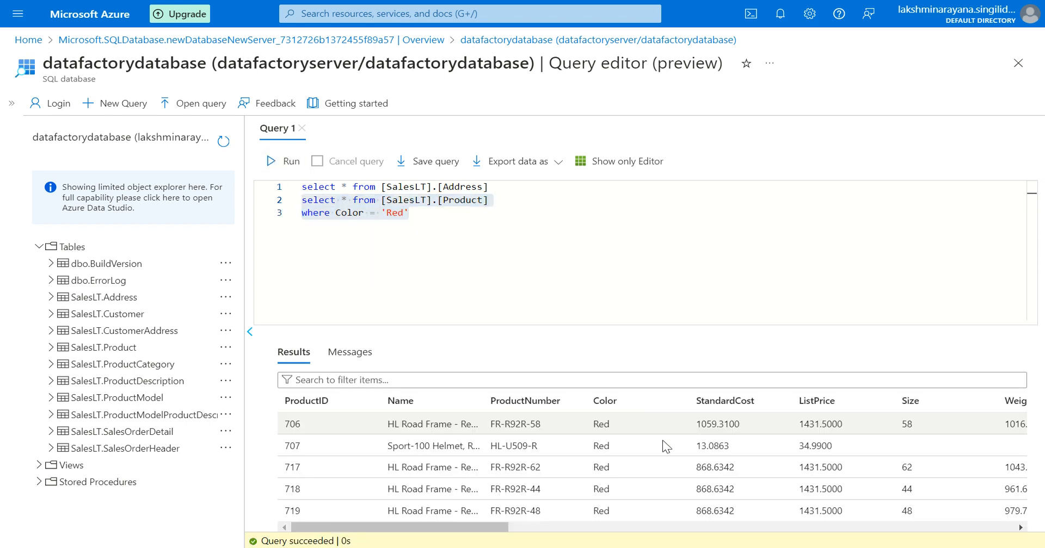
{"action": "scroll", "coordinate": [750, 446], "scroll_direction": "down", "scroll_amount": 5}
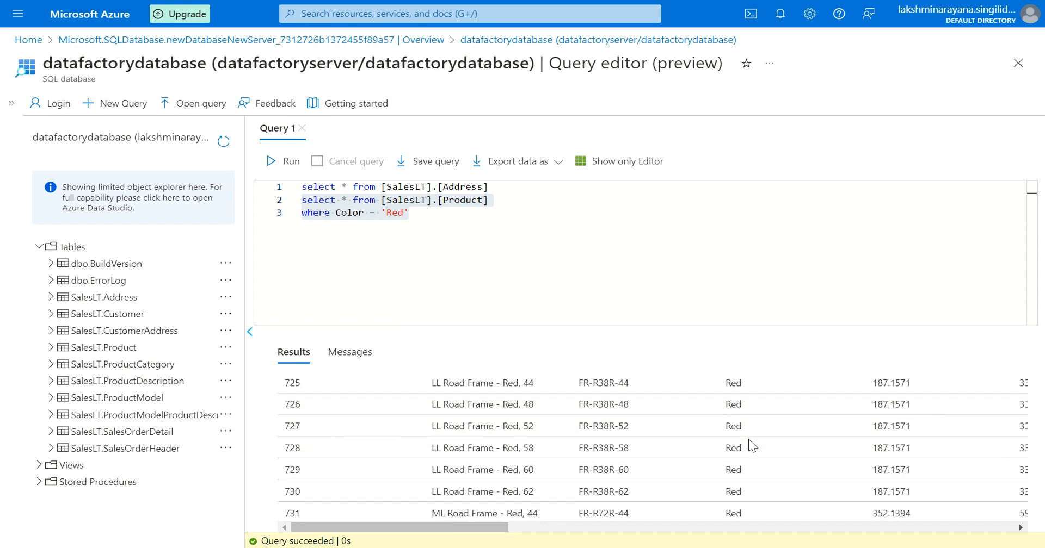
{"action": "scroll", "coordinate": [751, 446], "scroll_direction": "down", "scroll_amount": 5}
{"action": "scroll", "coordinate": [751, 447], "scroll_direction": "up", "scroll_amount": 10}
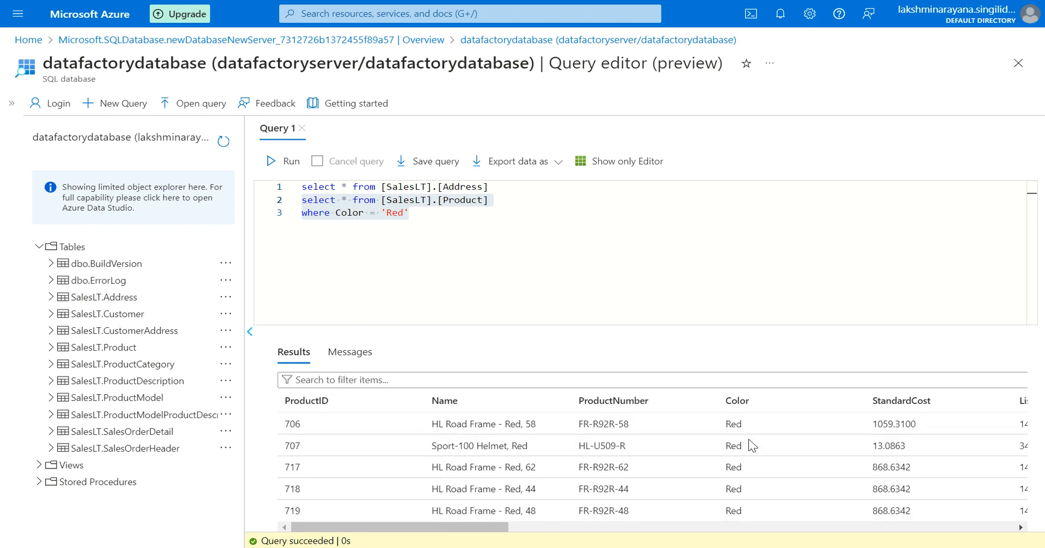
Check the available data export formats and cycle the query view through editor only, result only and all.
{"action": "left_click", "coordinate": [543, 272]}
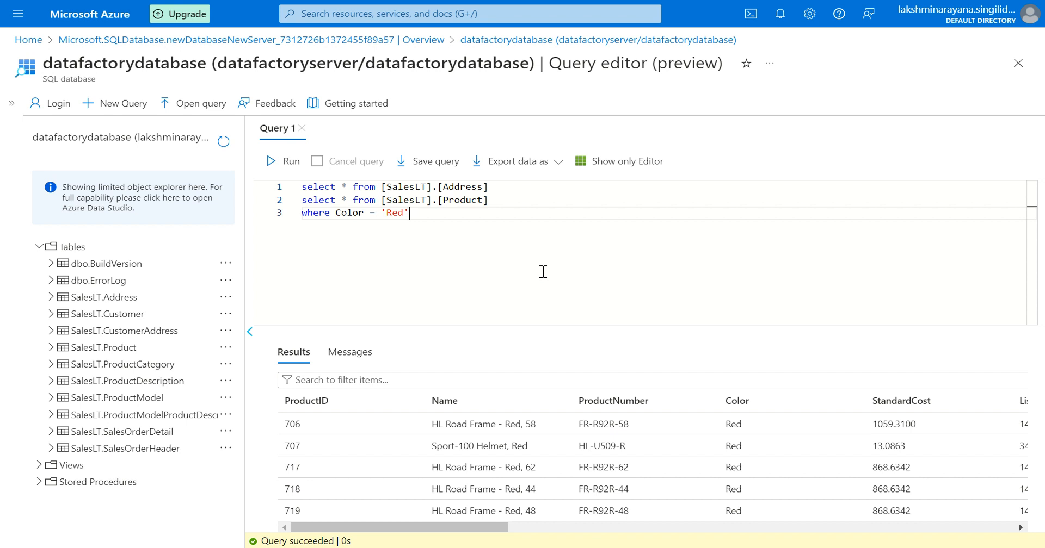
{"action": "left_click", "coordinate": [558, 167]}
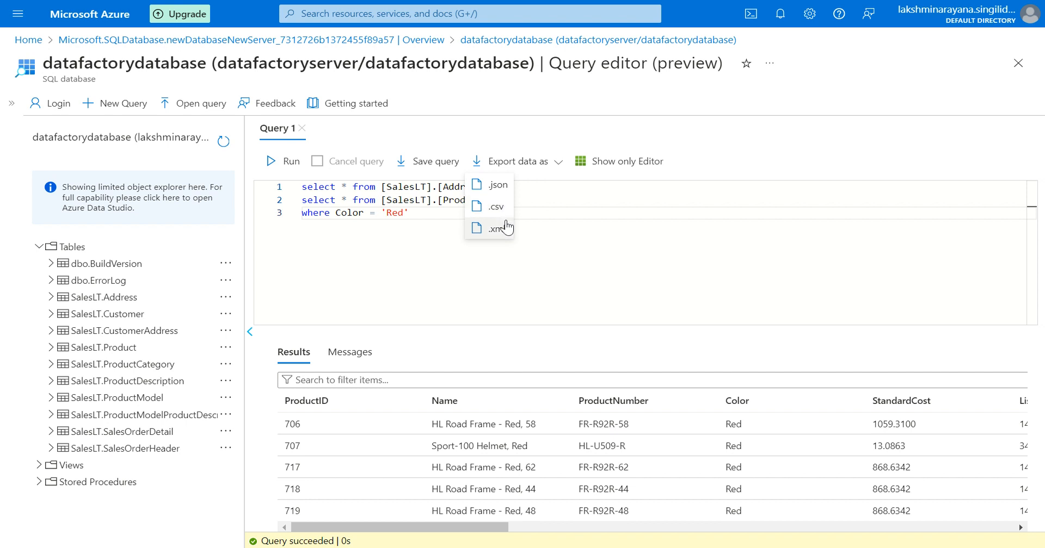
{"action": "left_click", "coordinate": [620, 170]}
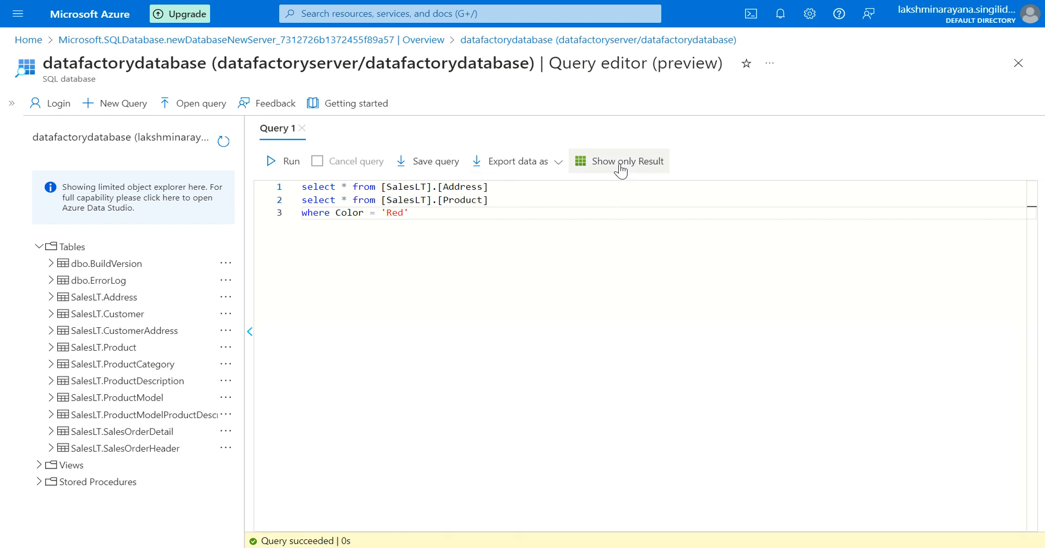
{"action": "left_click", "coordinate": [620, 170]}
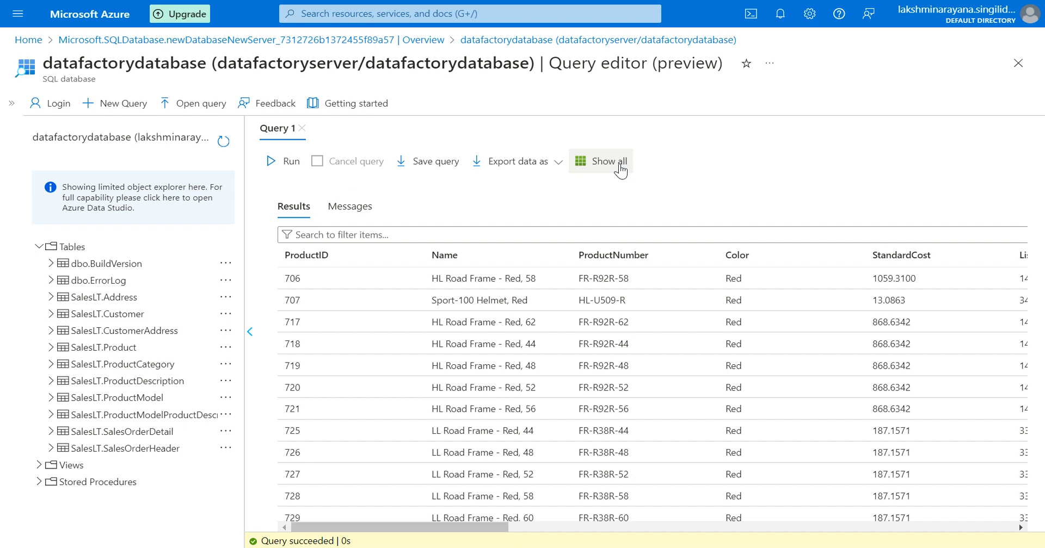
{"action": "left_click", "coordinate": [620, 170]}
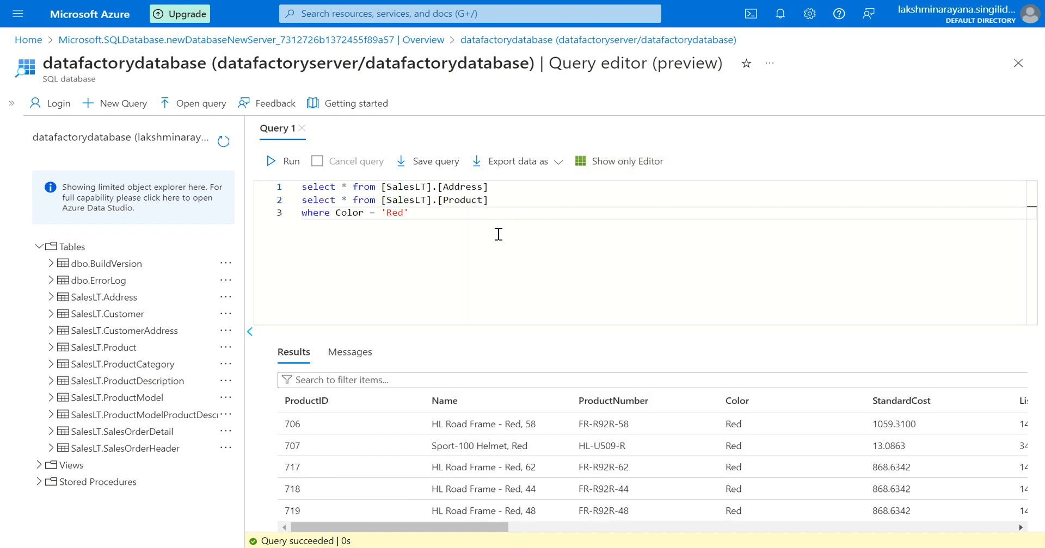
{"action": "left_click", "coordinate": [615, 169]}
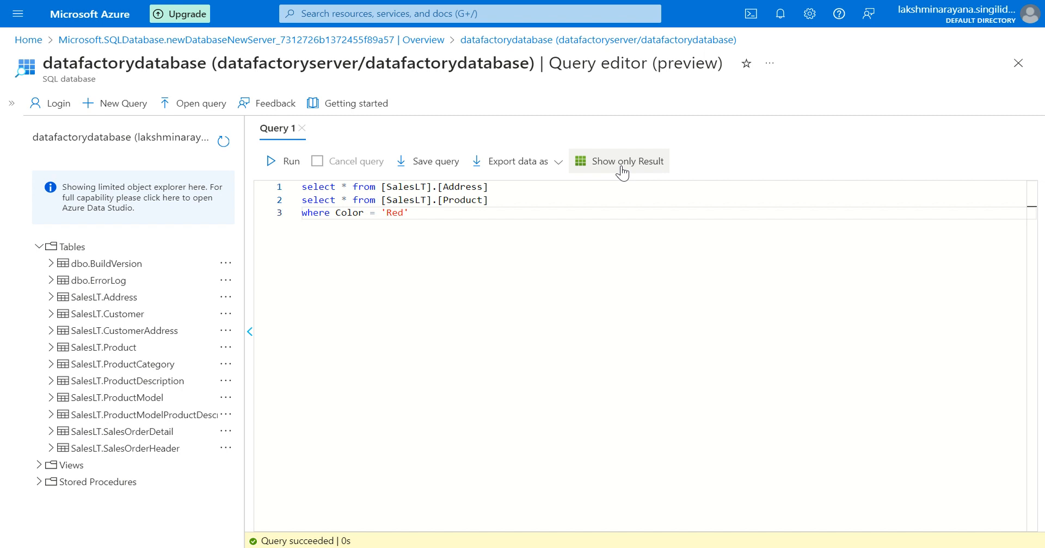
{"action": "left_click", "coordinate": [622, 173]}
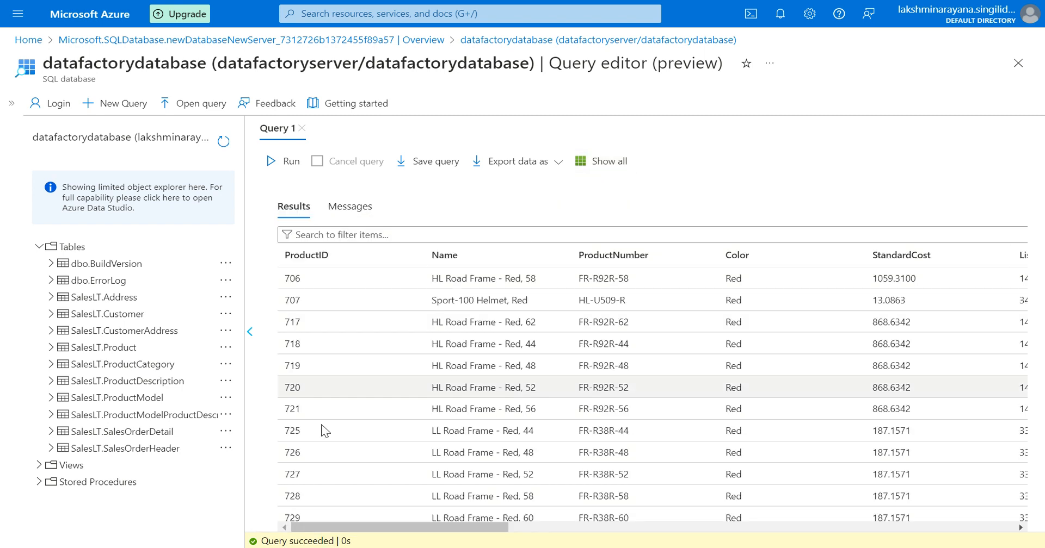
{"action": "left_click", "coordinate": [595, 164]}
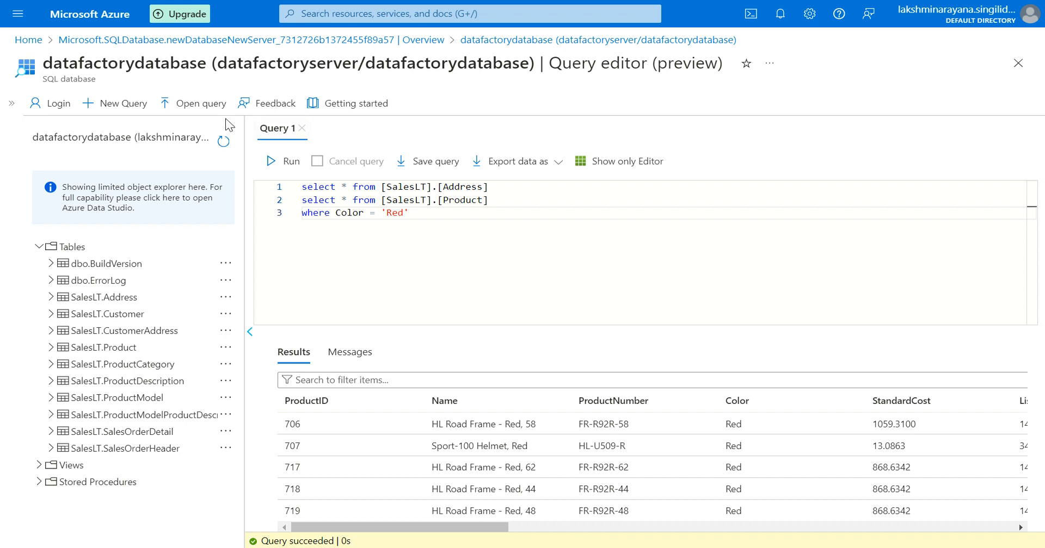
View the dialog for opening saved SQL query files and cancel it without choosing a file.
{"action": "left_click", "coordinate": [192, 108]}
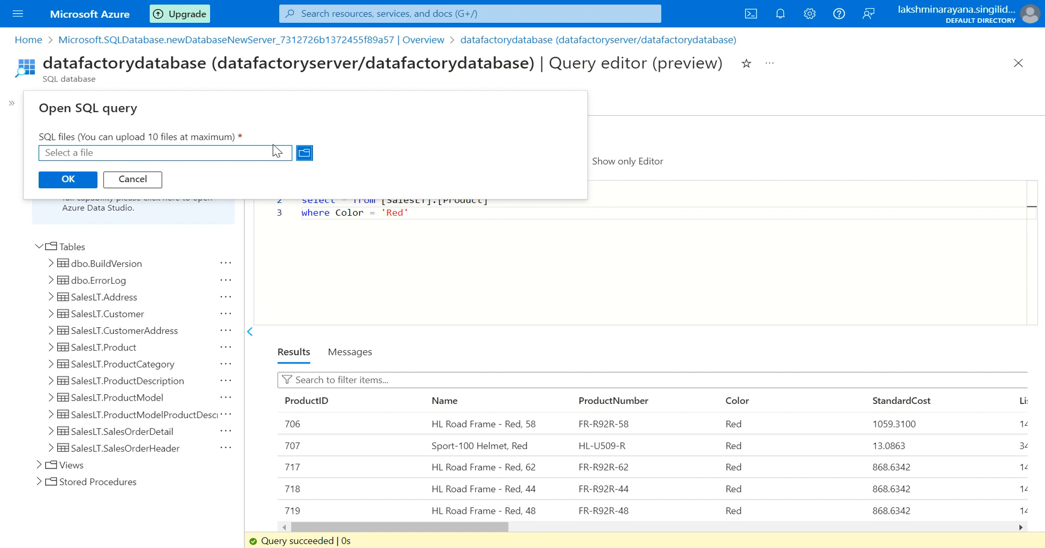
{"action": "left_click", "coordinate": [136, 180]}
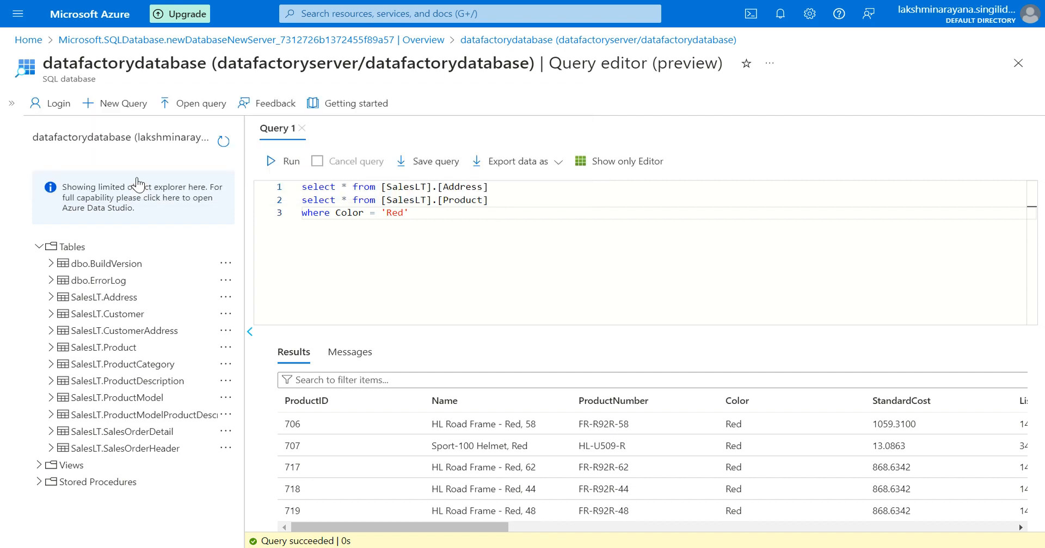
Create a second query containing "select * from [SalesLT].[ProductModel]", run it and look through its results.
{"action": "left_click", "coordinate": [117, 105]}
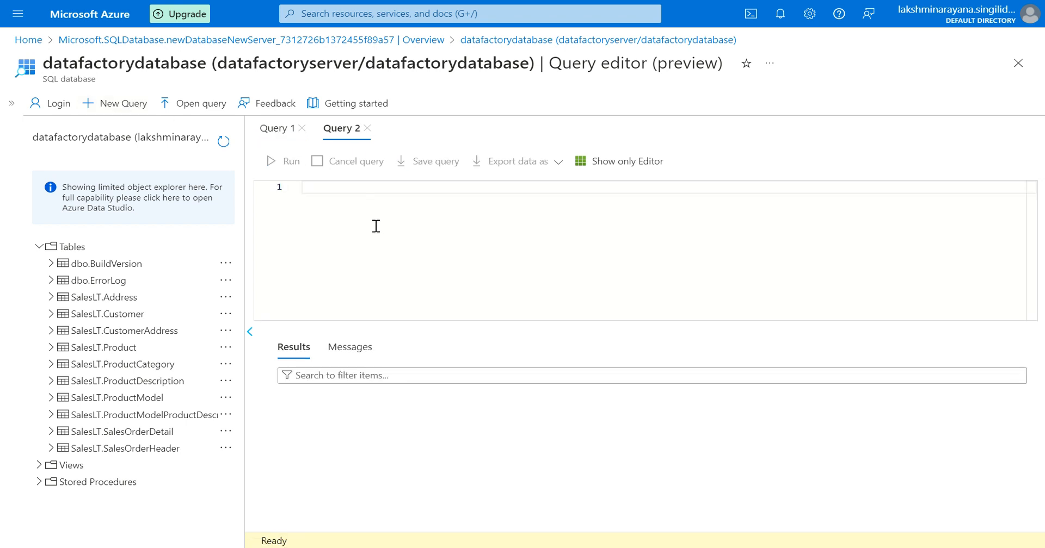
{"action": "type", "text": "af"}
{"action": "key", "text": "BackSpace"}
{"action": "key", "text": "BackSpace"}
{"action": "type", "text": "select * from "}
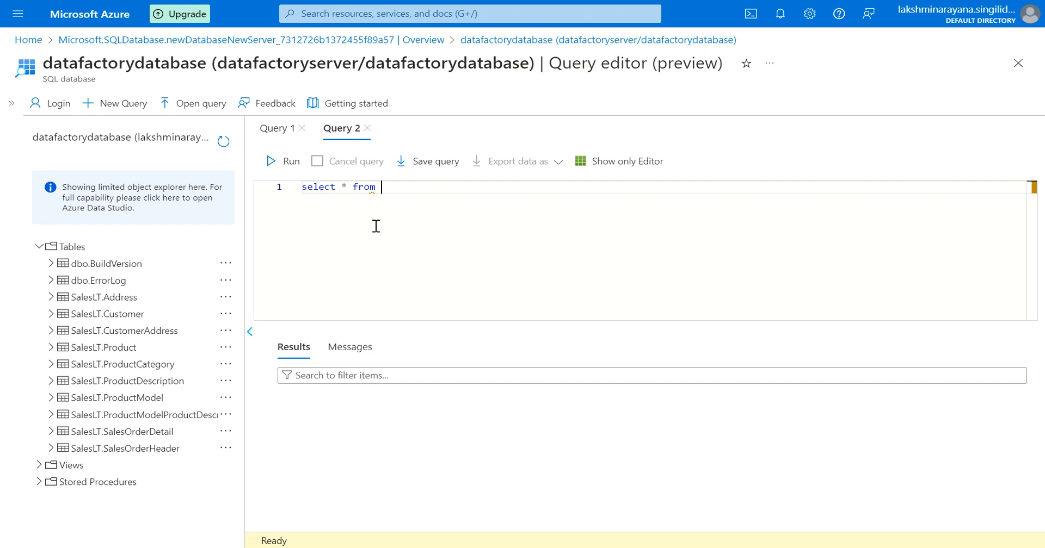
{"action": "type", "text": "pro"}
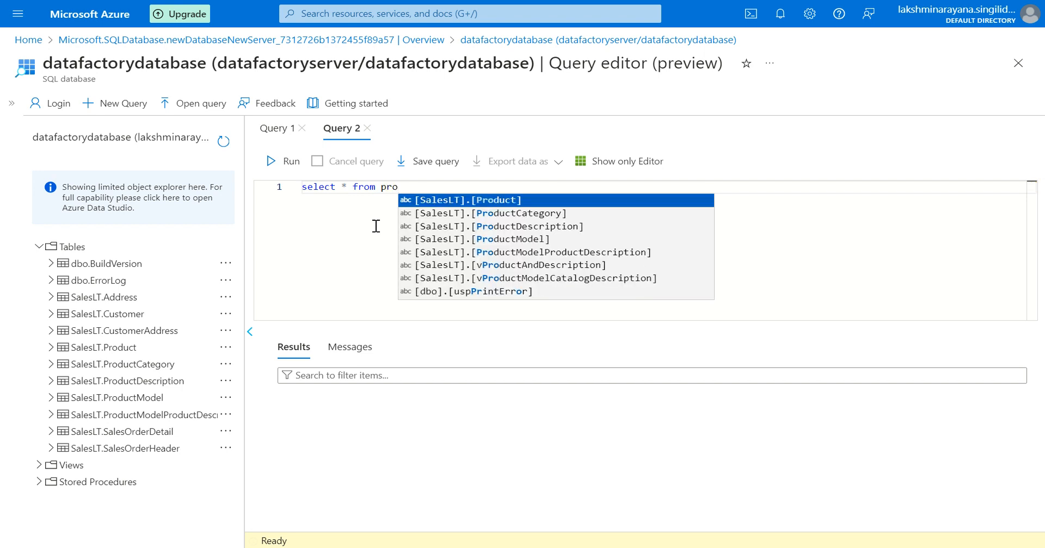
{"action": "key", "text": "Down"}
{"action": "key", "text": "Down"}
{"action": "key", "text": "Down"}
{"action": "key", "text": "Return"}
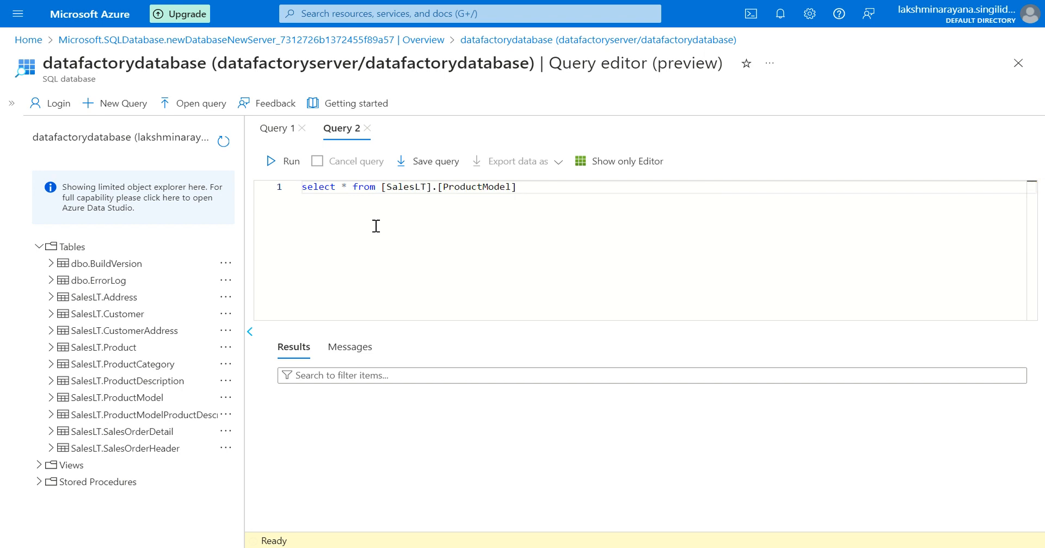
{"action": "left_click", "coordinate": [283, 161]}
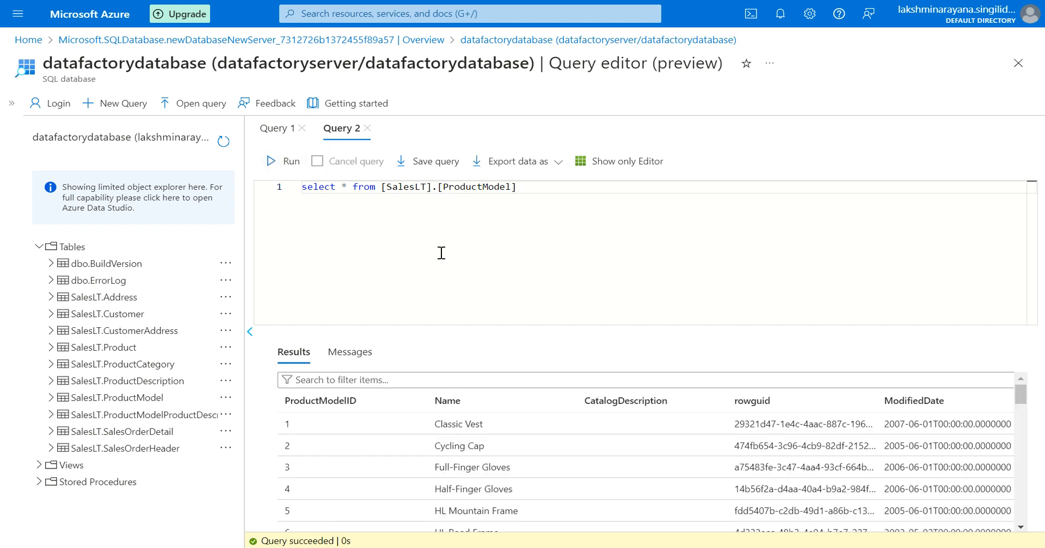
{"action": "scroll", "coordinate": [624, 441], "scroll_direction": "down", "scroll_amount": 2}
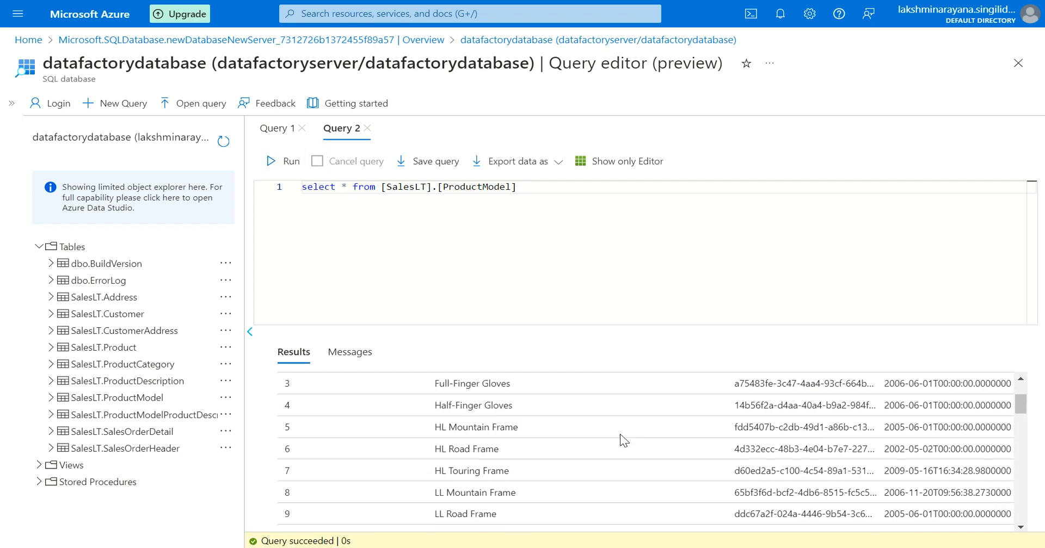